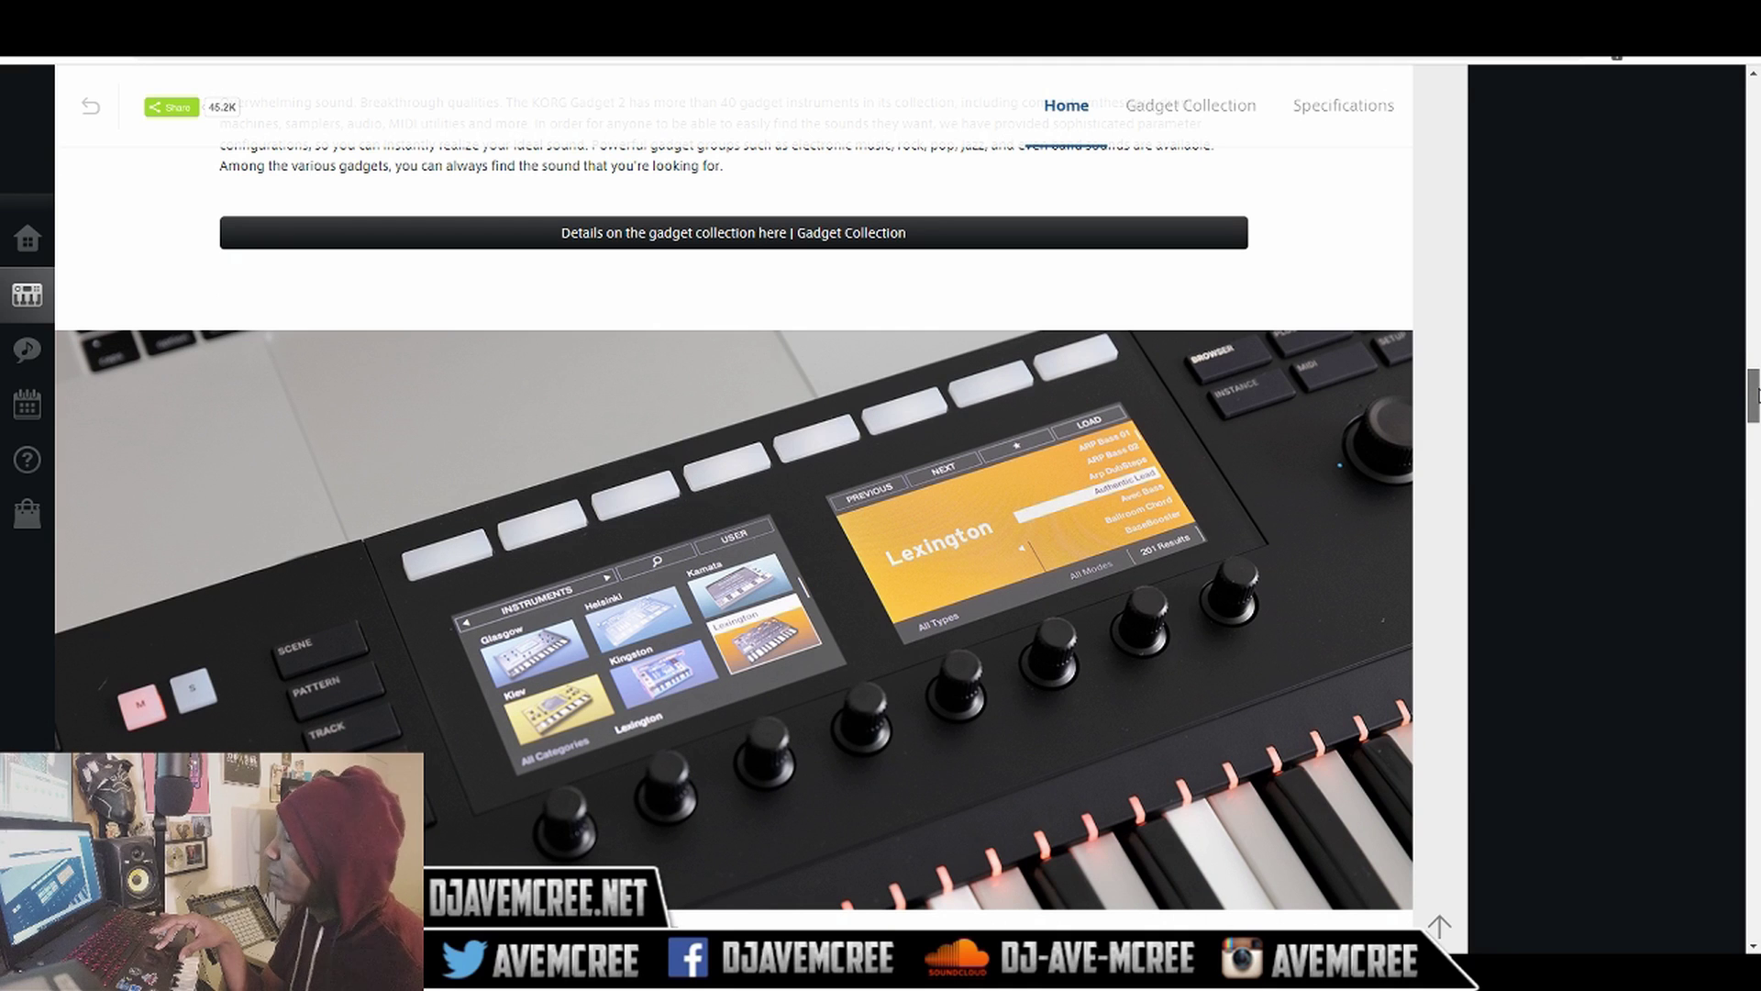
# Step: Look through the gadget collection and hardware integration sections of the KORG Gadget 2 product page
pyautogui.scroll(-8, 1755, 394)
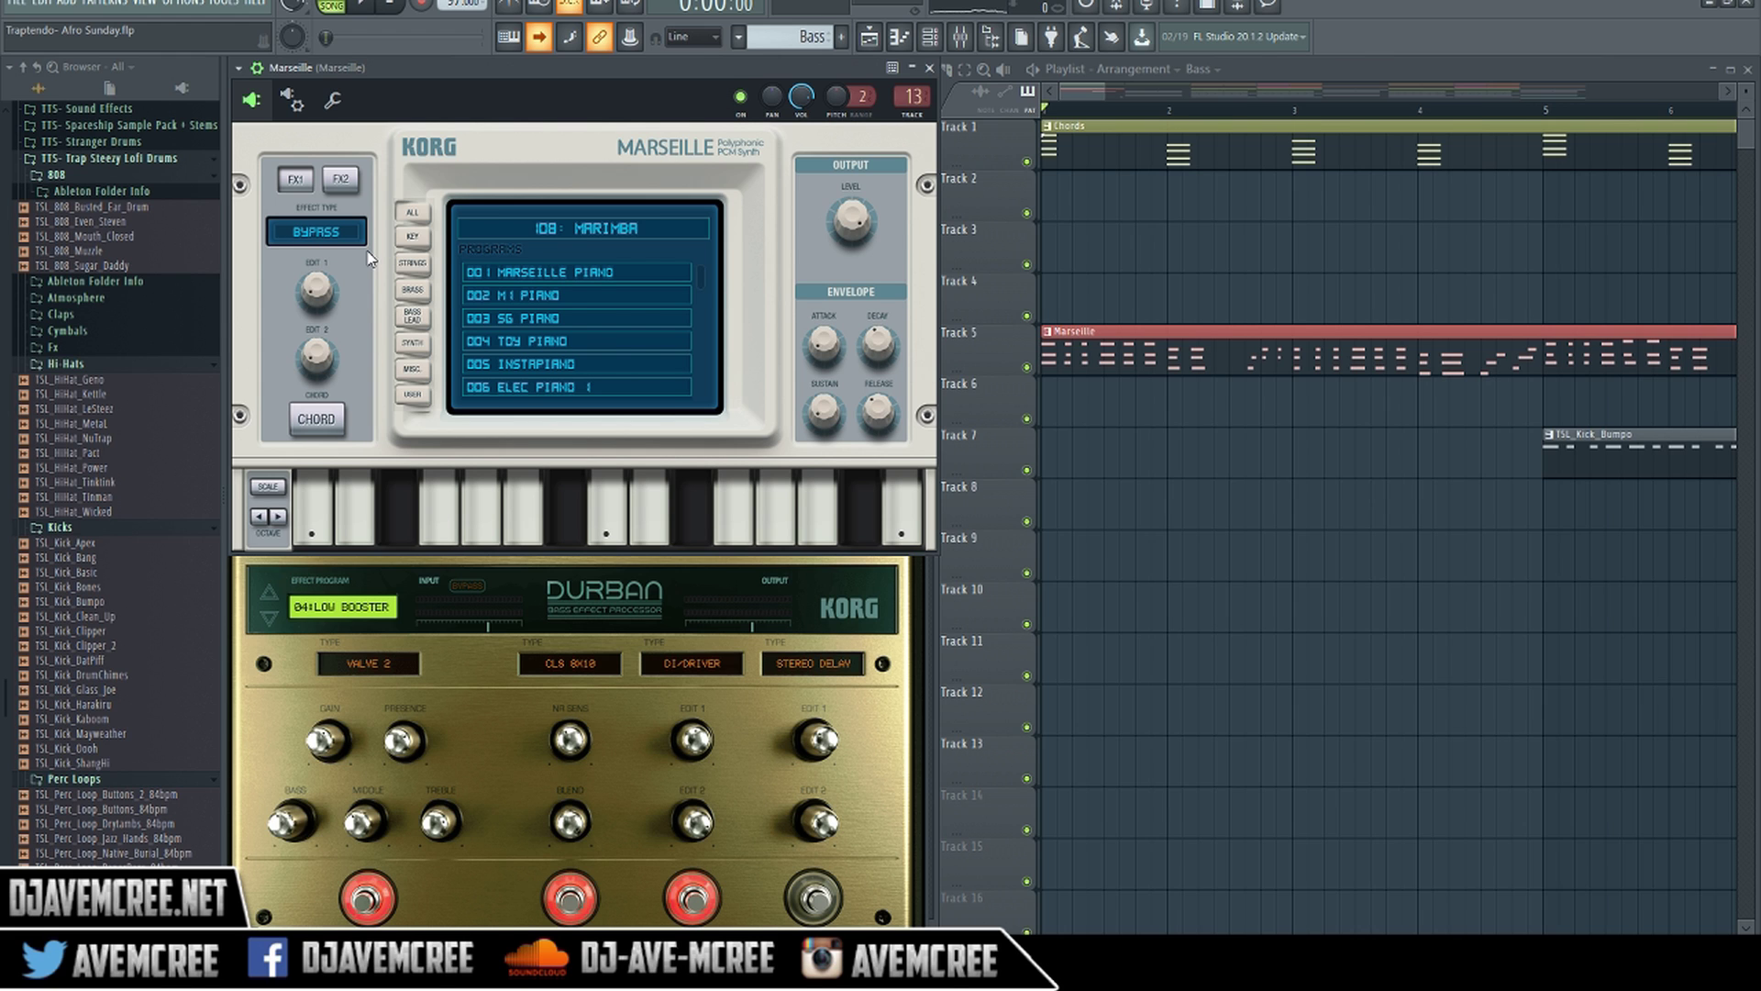
# Step: Start the song playback, open the Arp channel's synth and move its window away from the playlist tracks
pyautogui.press('space')
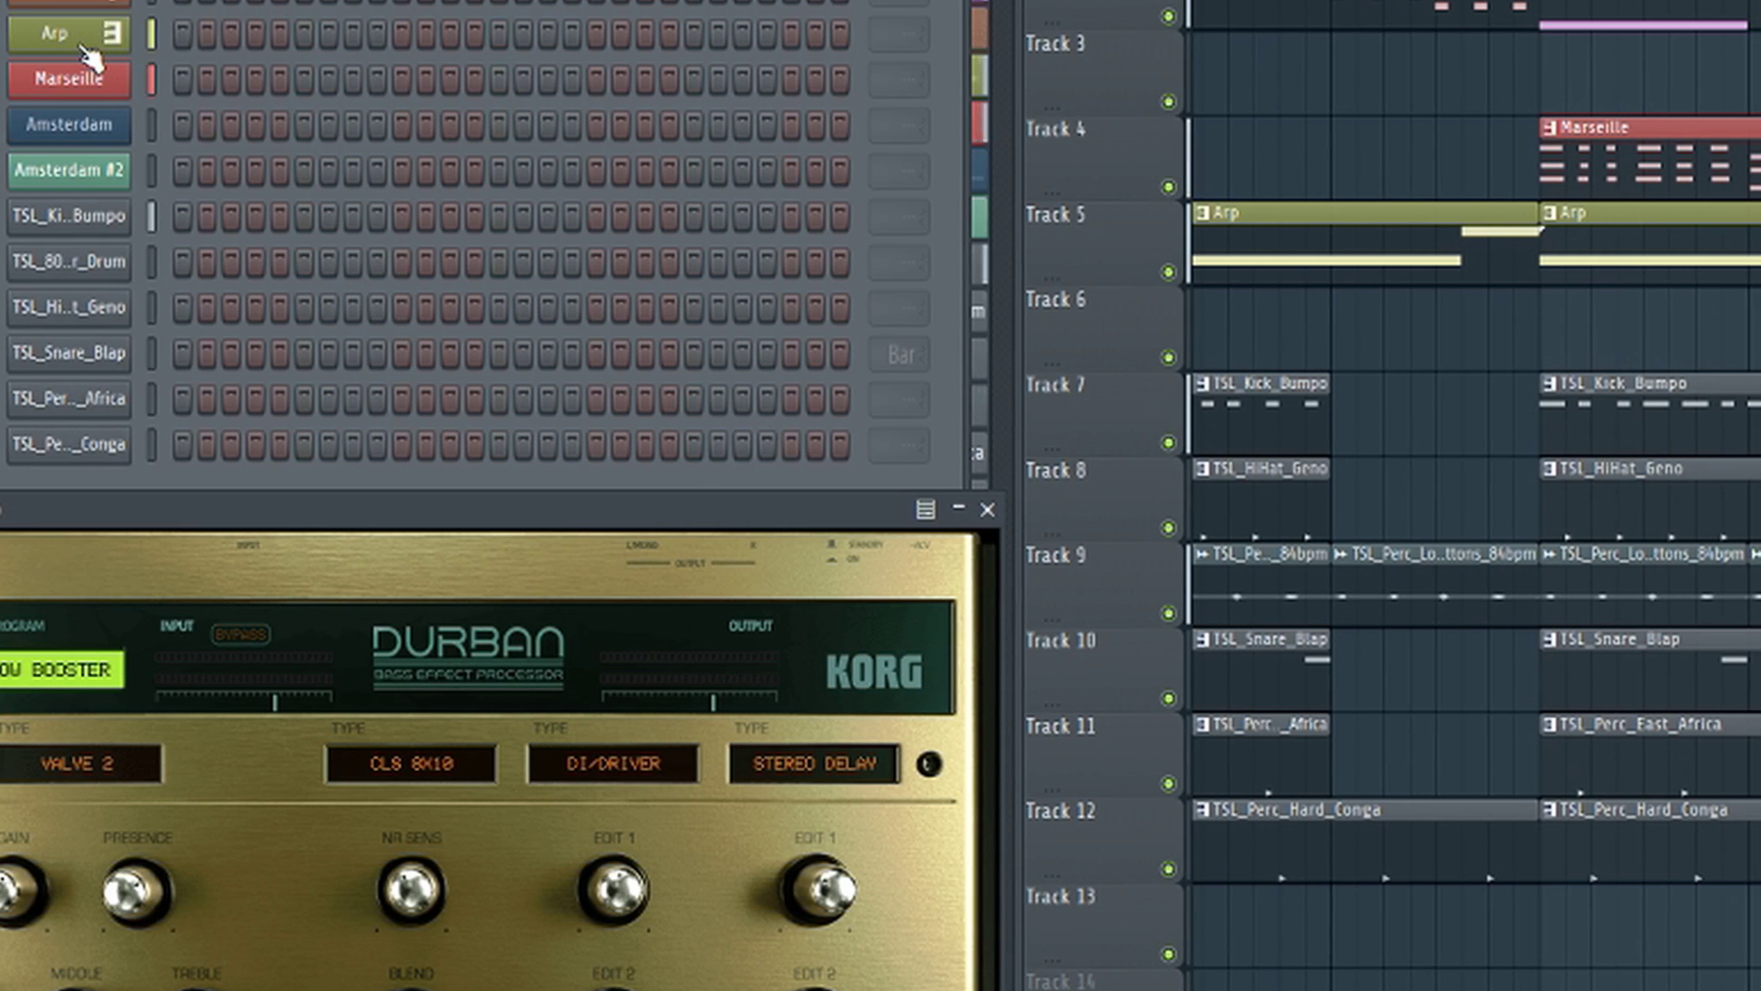
pyautogui.click(55, 37)
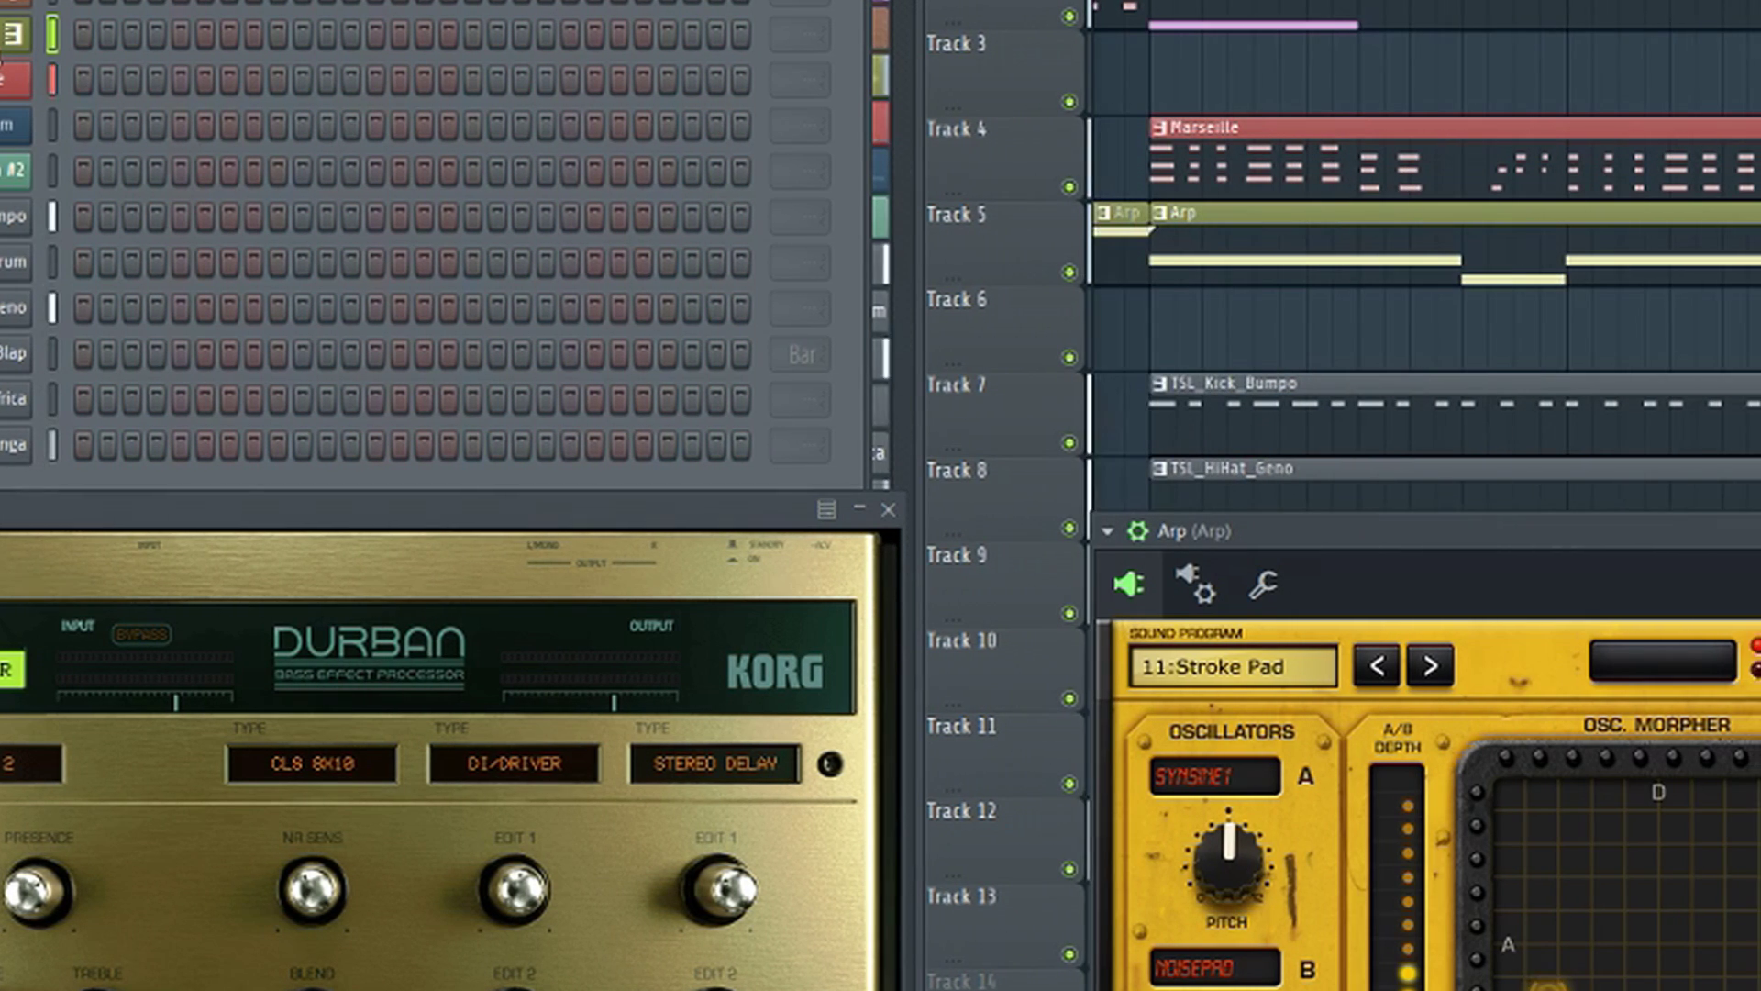
pyautogui.moveTo(1461, 532); pyautogui.dragTo(194, 4)
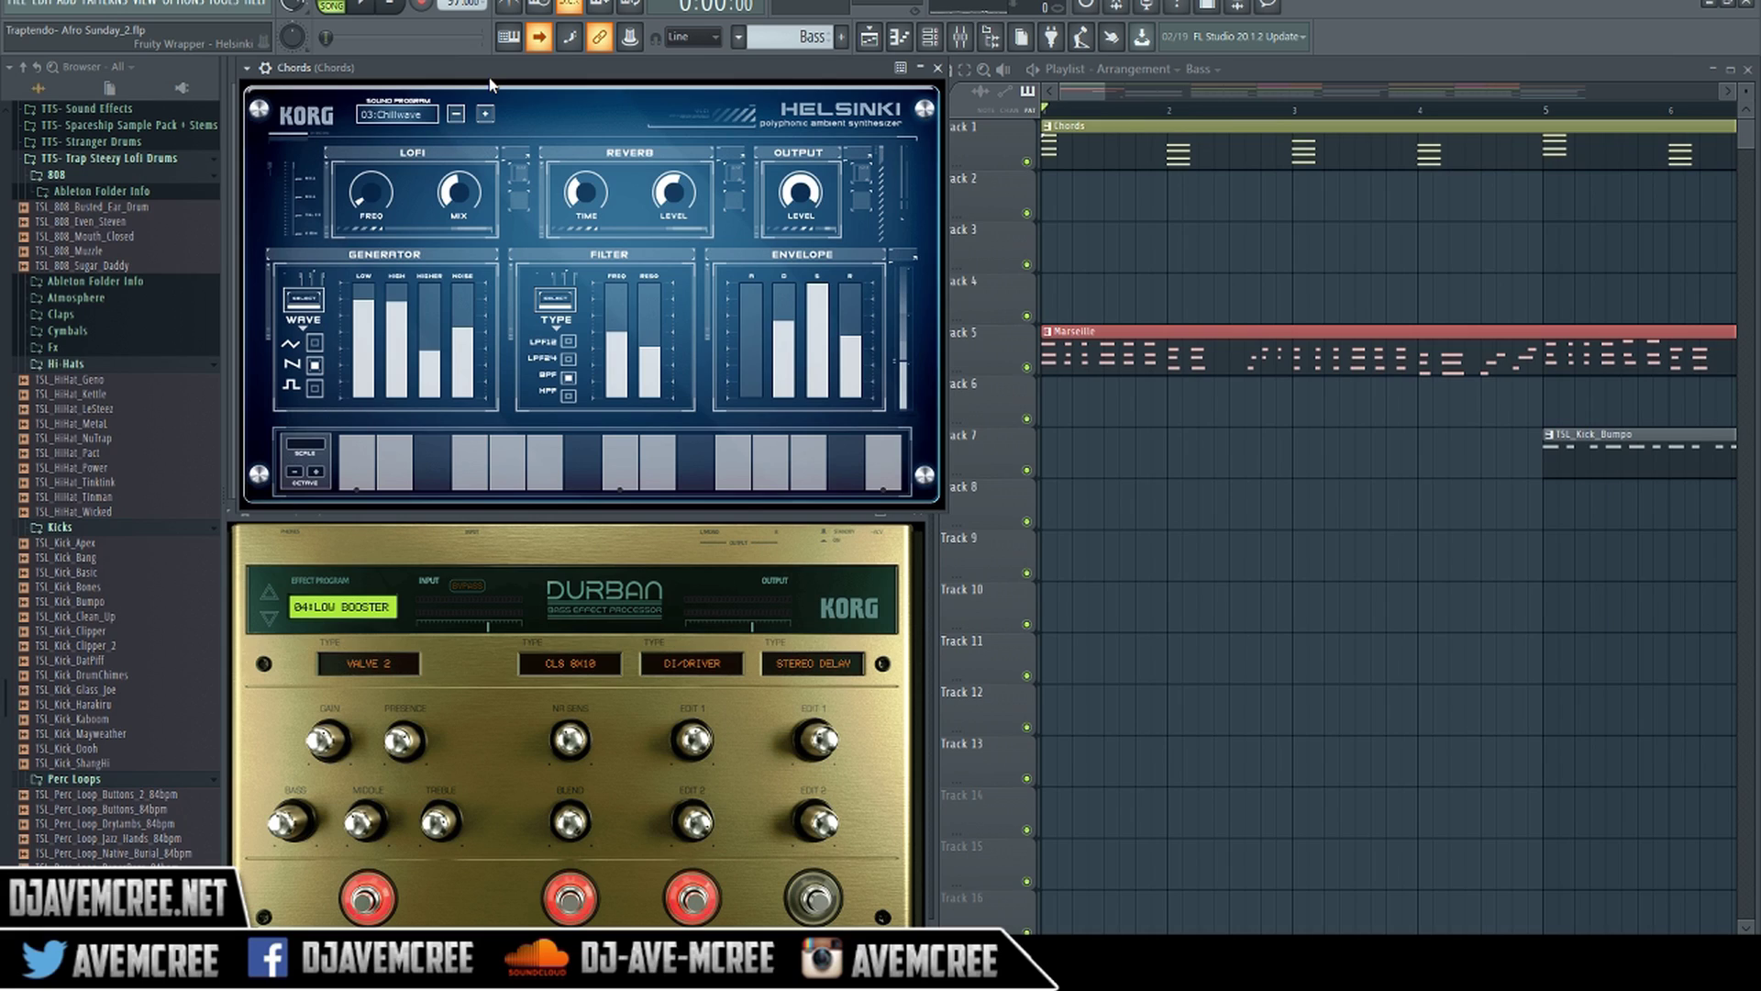
# Step: Play test notes on the Chords channel's Helsinki synth with the Chillwave preset
pyautogui.press('e')
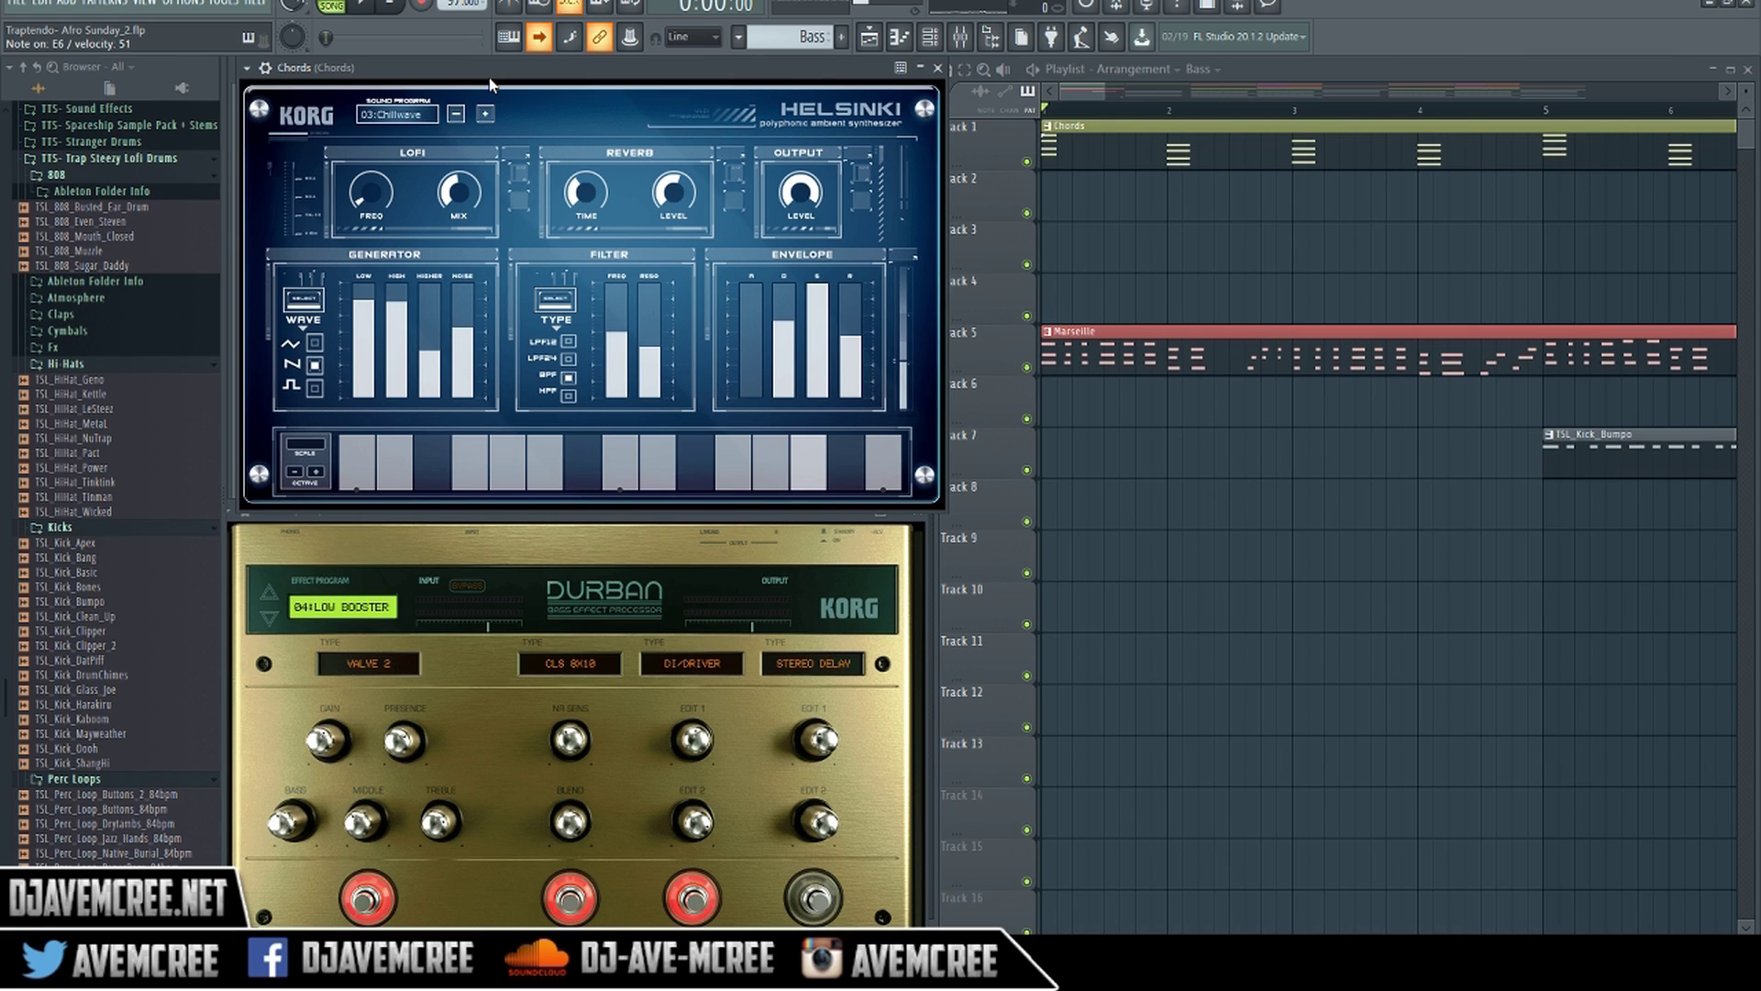
pyautogui.press('m')
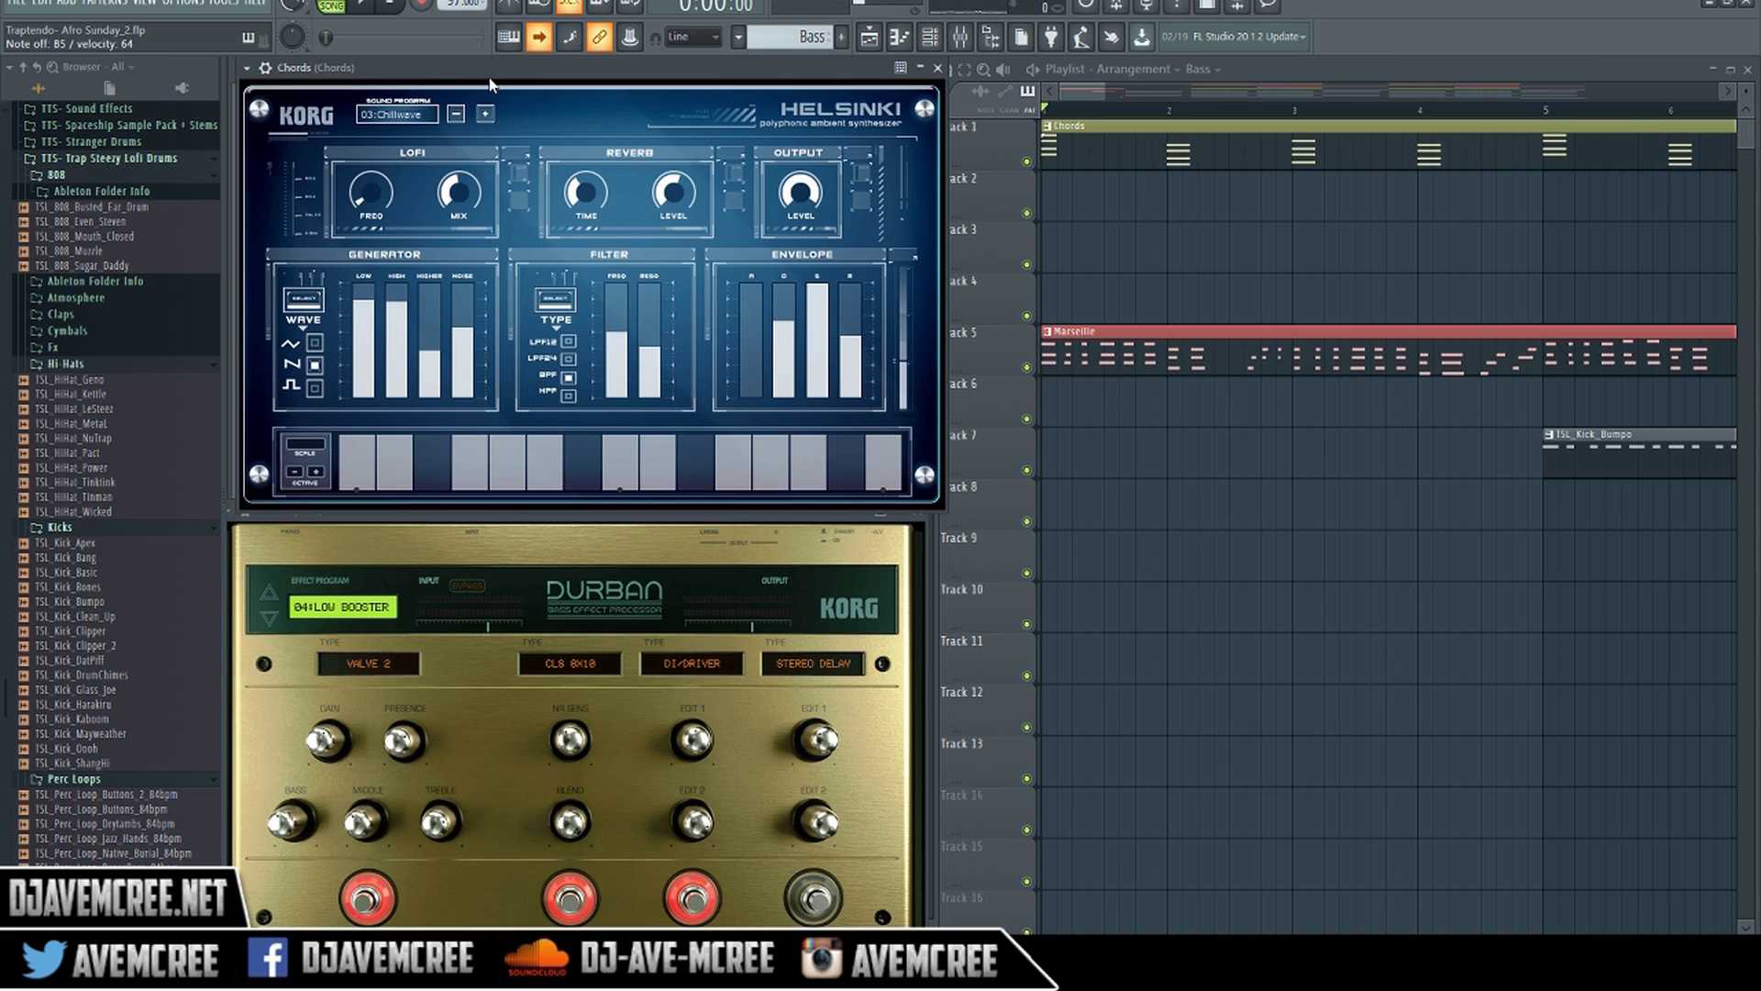
pyautogui.press('2')
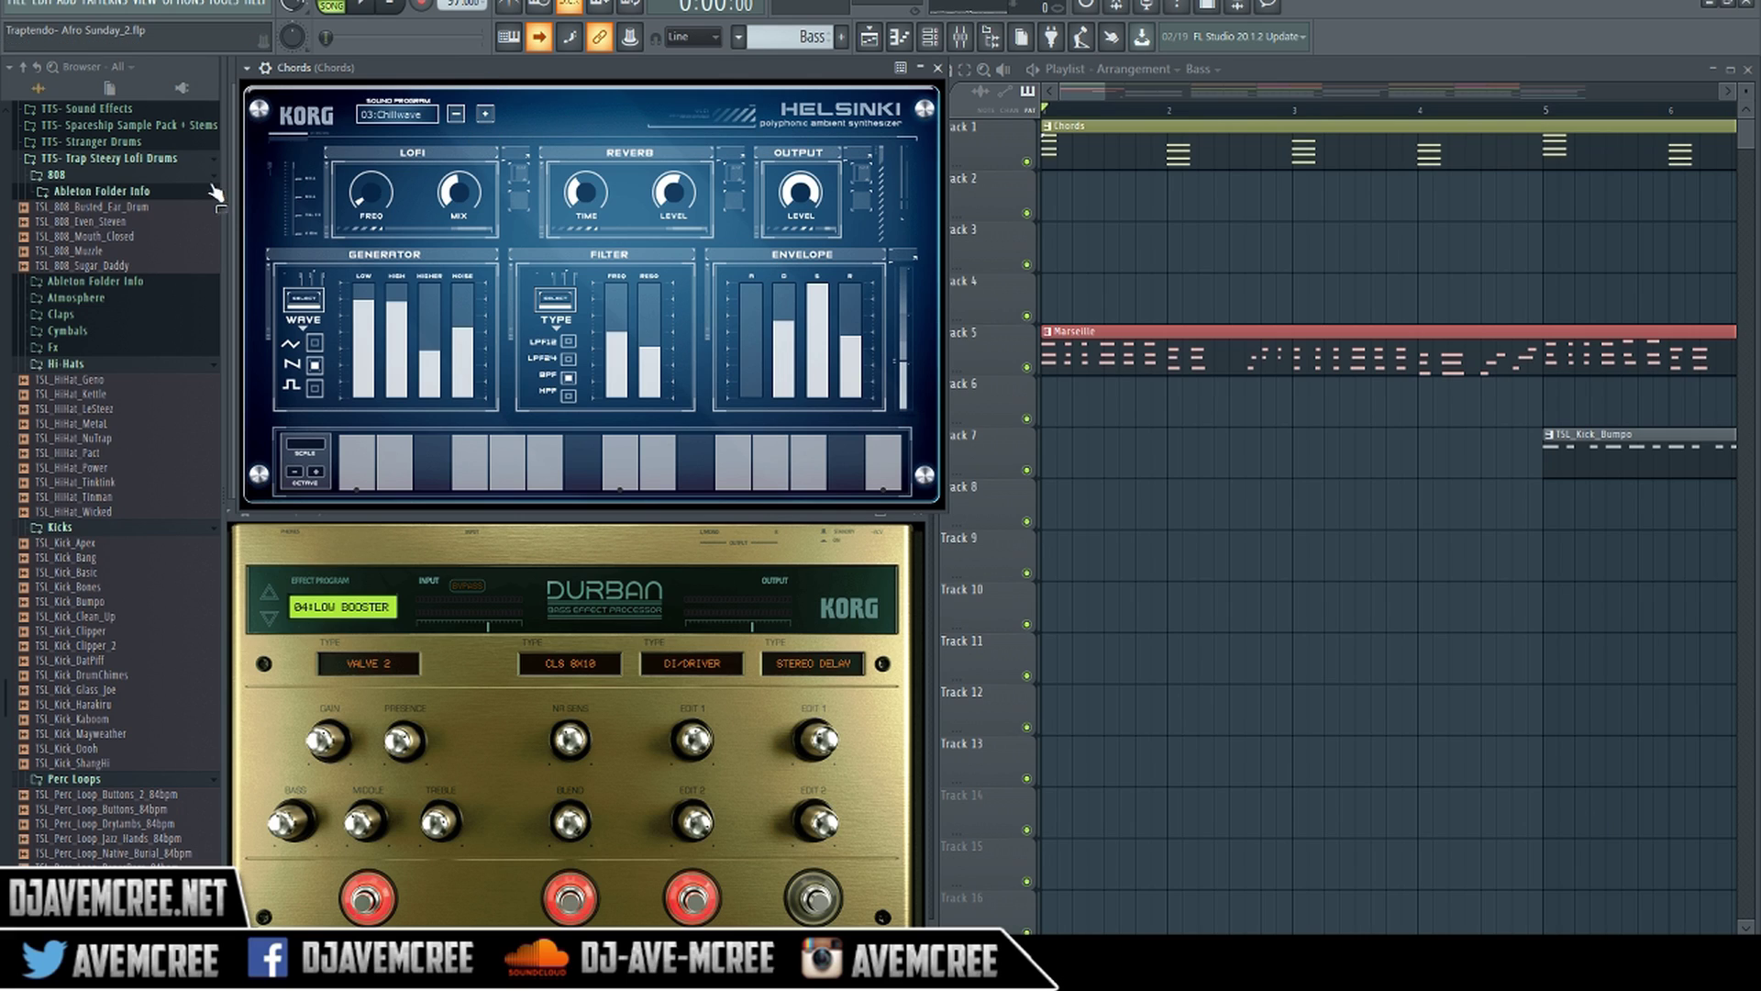
# Step: Audition Helsinki's Factory presets Git Push, Drone Saw, Meatloaf, TR Bell, Recharger, BugSnatch and Cold Flake
pyautogui.click(417, 120)
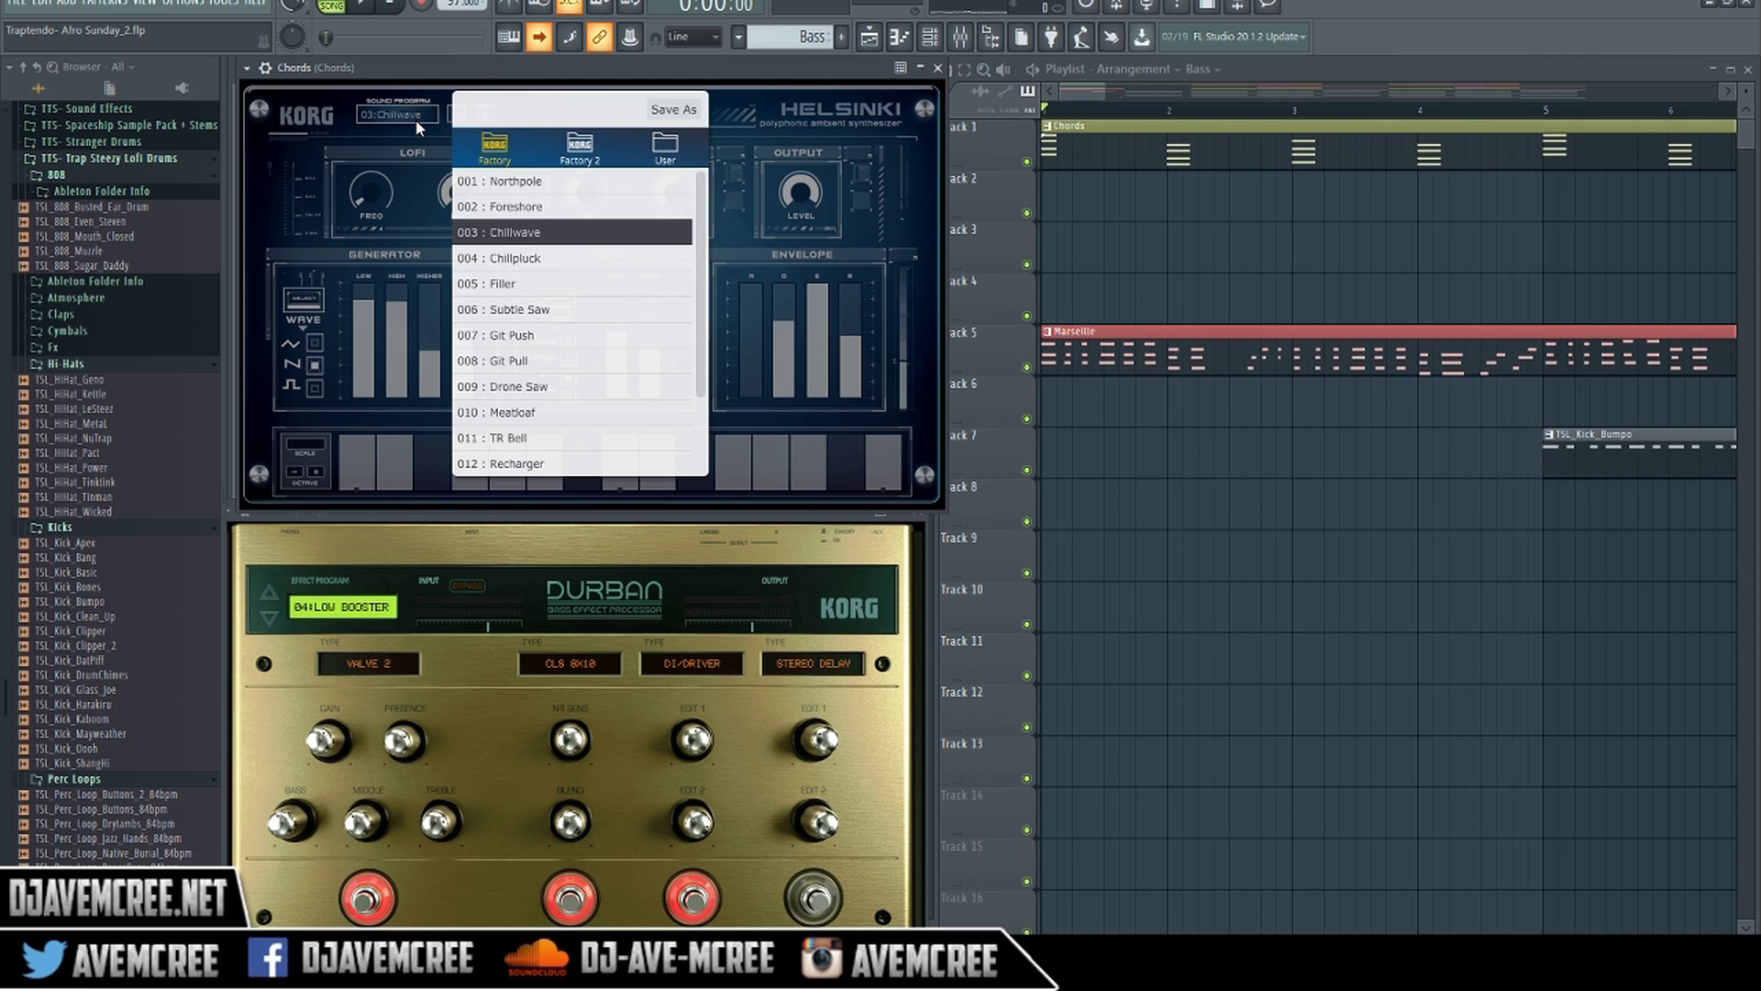
pyautogui.click(542, 346)
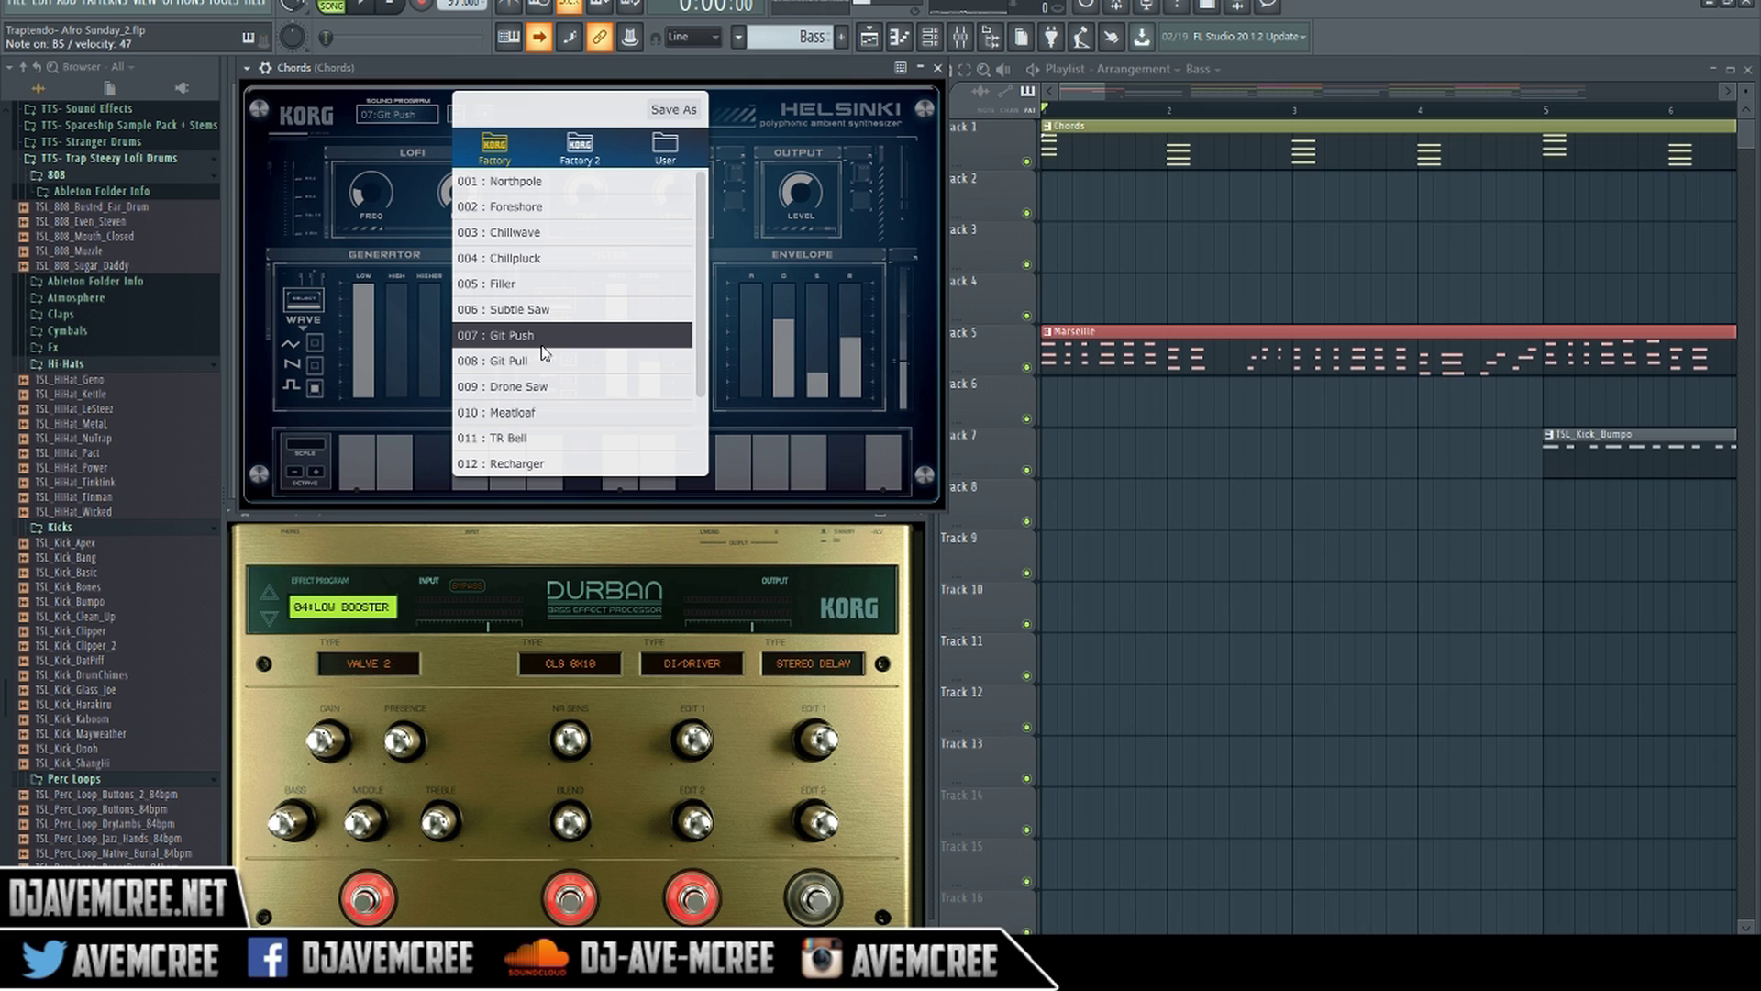
pyautogui.click(546, 378)
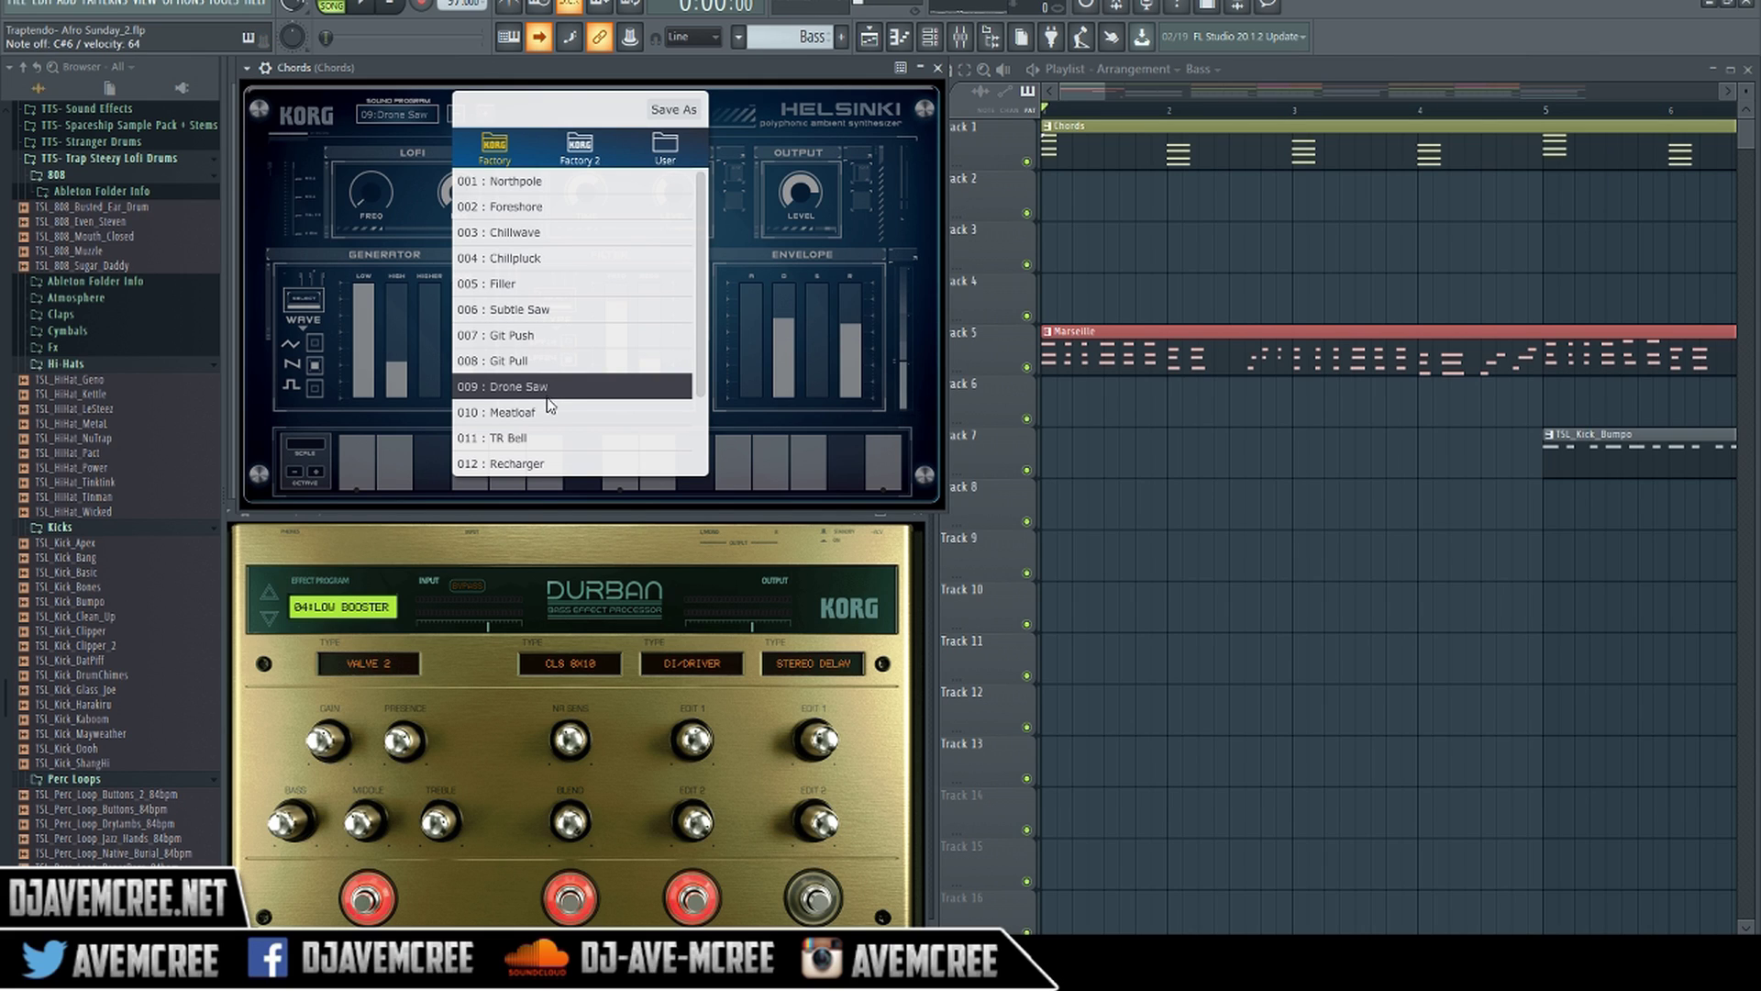
pyautogui.click(551, 413)
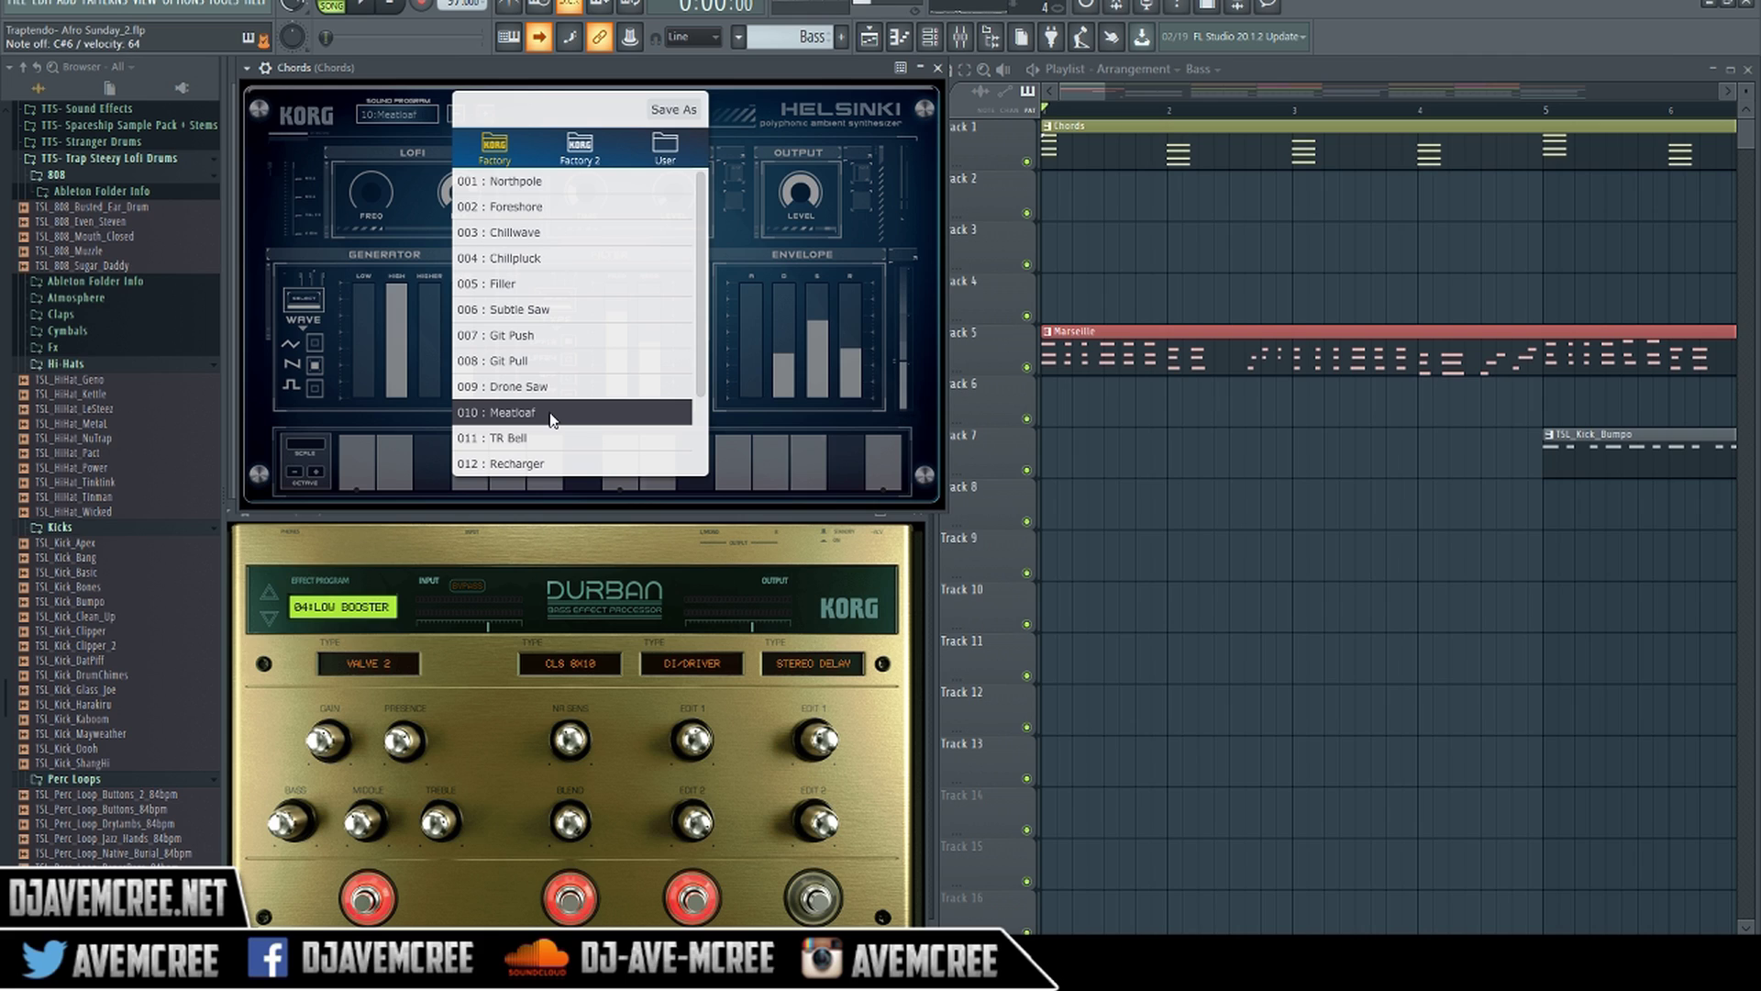
pyautogui.click(556, 440)
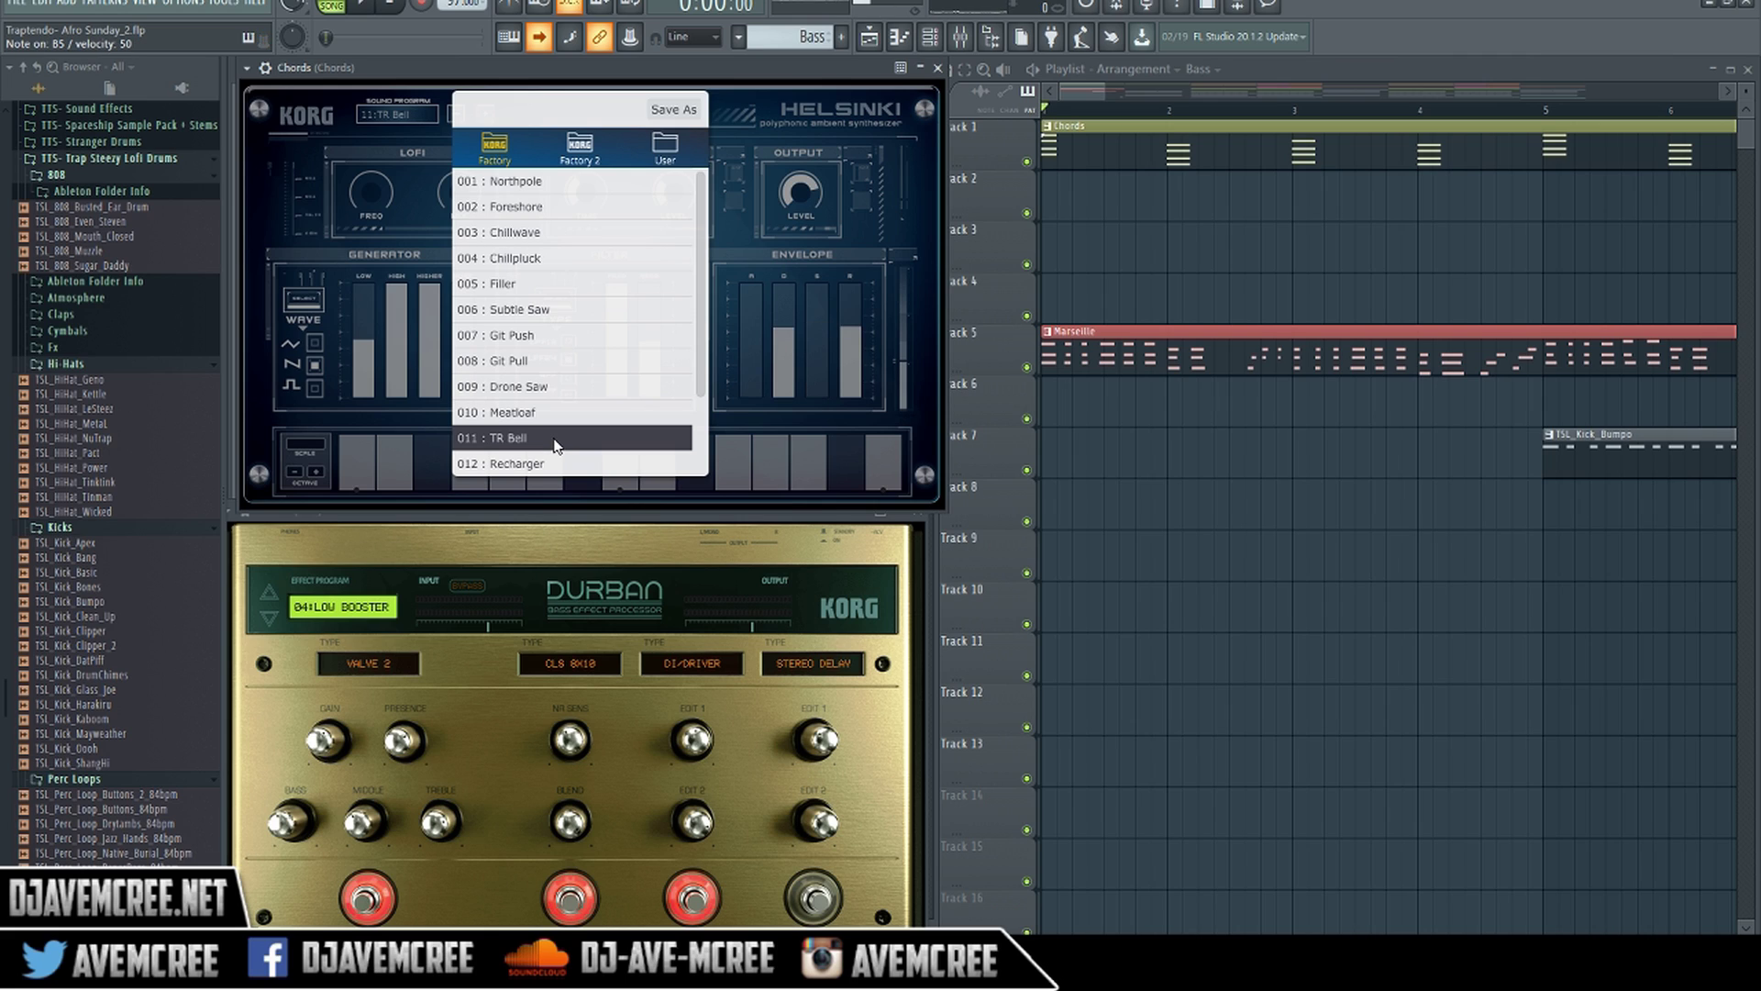
pyautogui.click(557, 464)
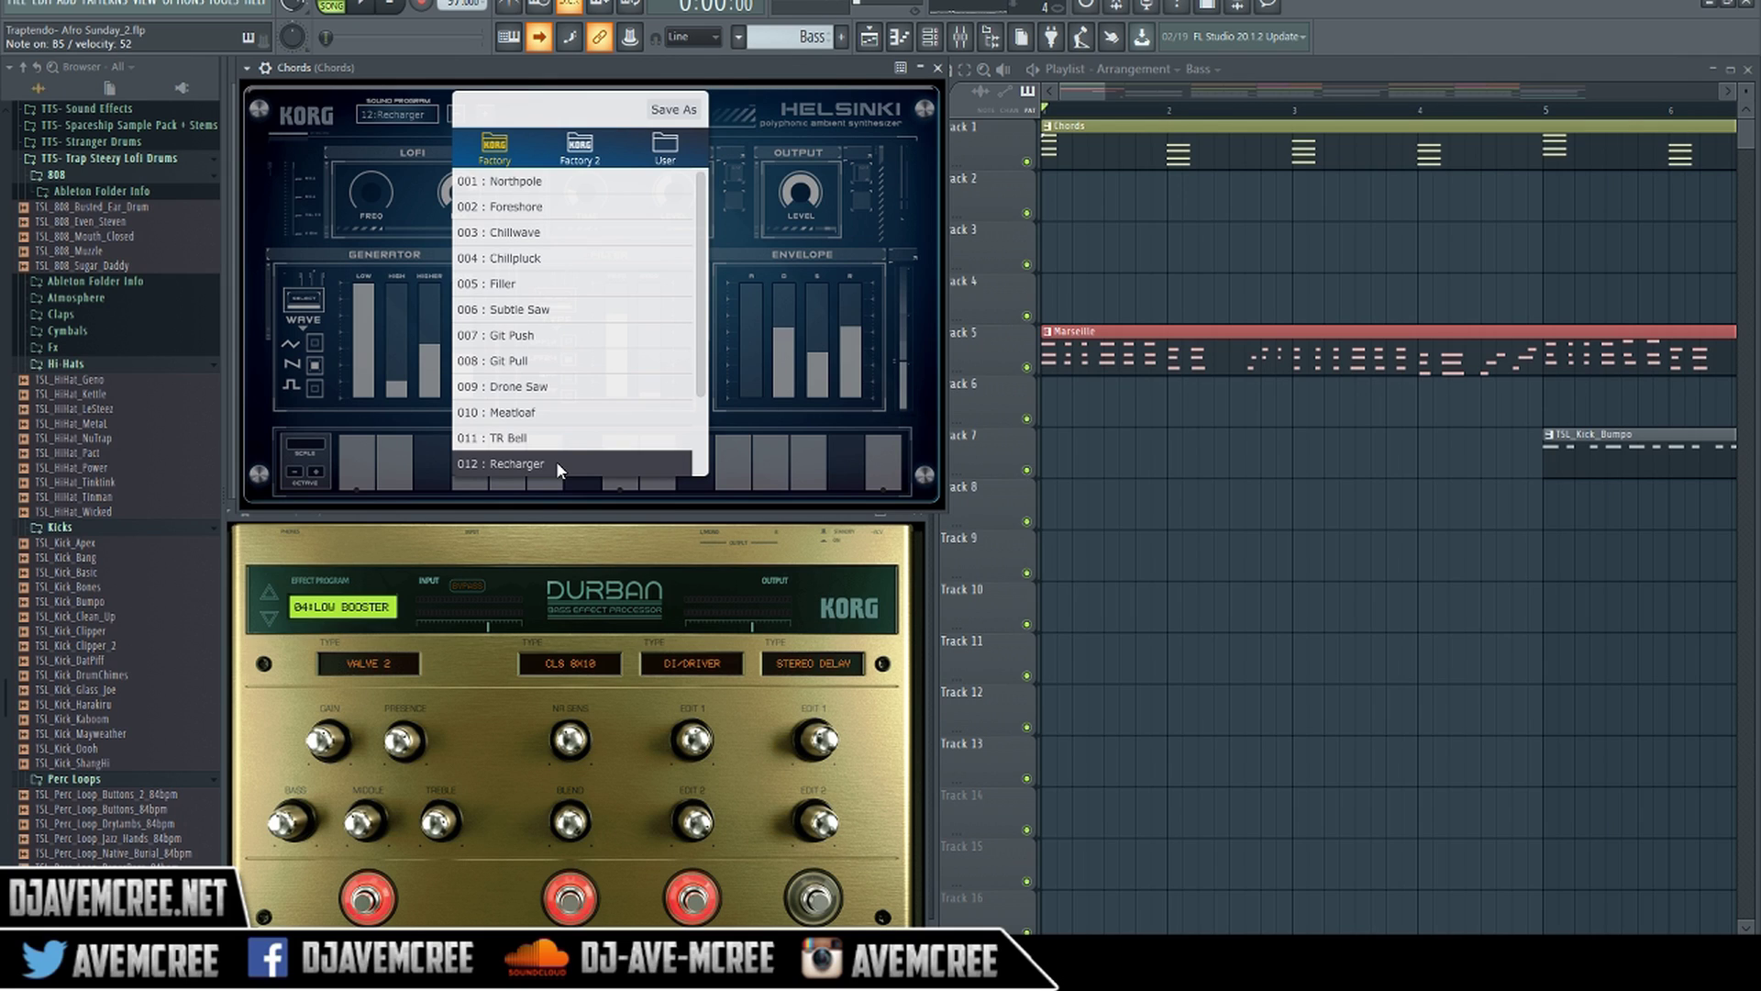
pyautogui.moveTo(702, 348); pyautogui.dragTo(692, 414)
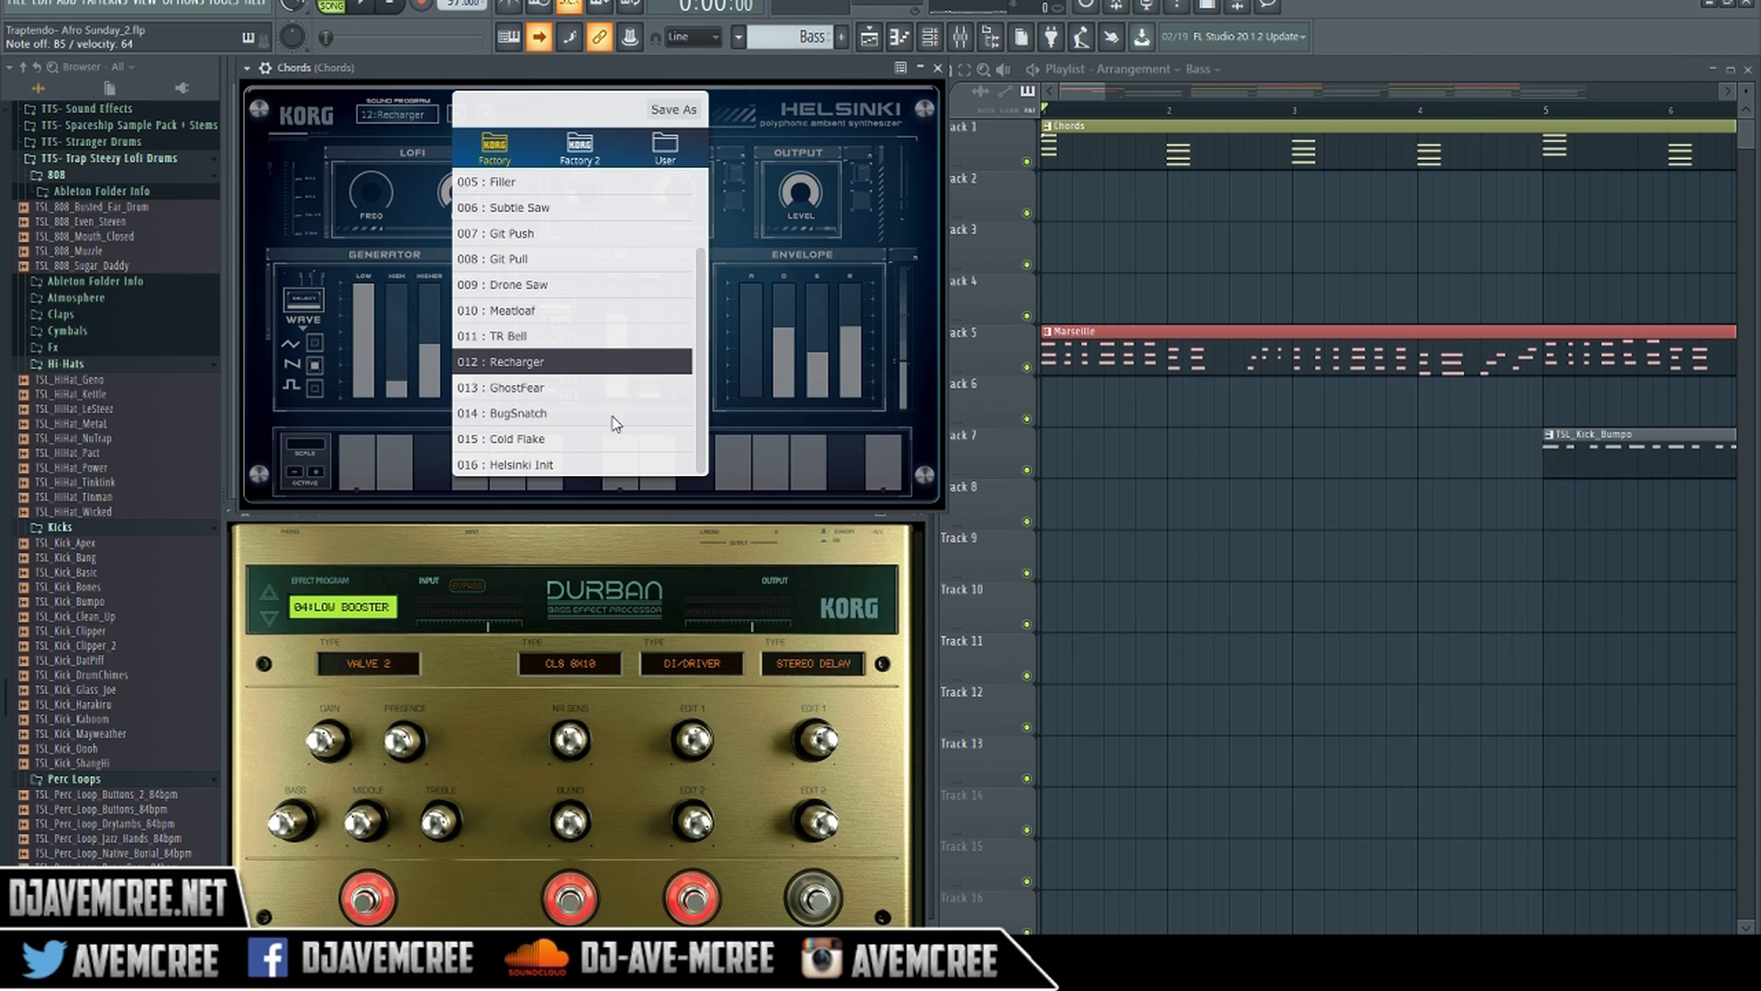
pyautogui.click(598, 414)
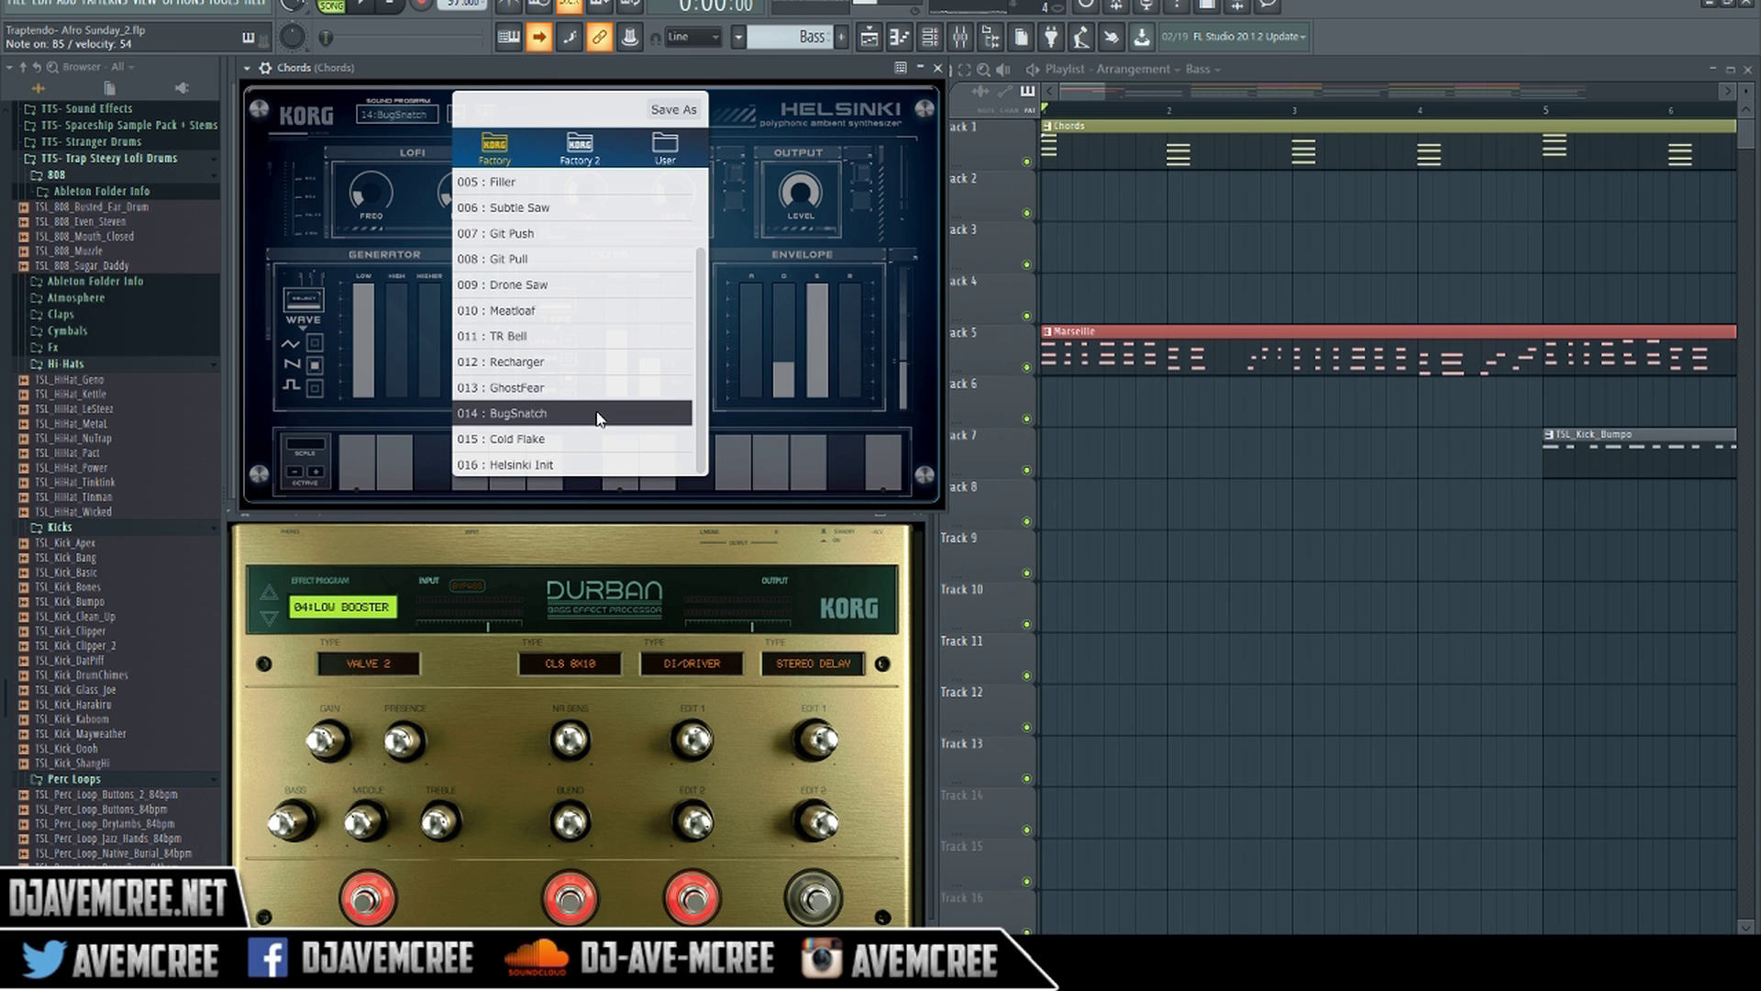
pyautogui.click(582, 442)
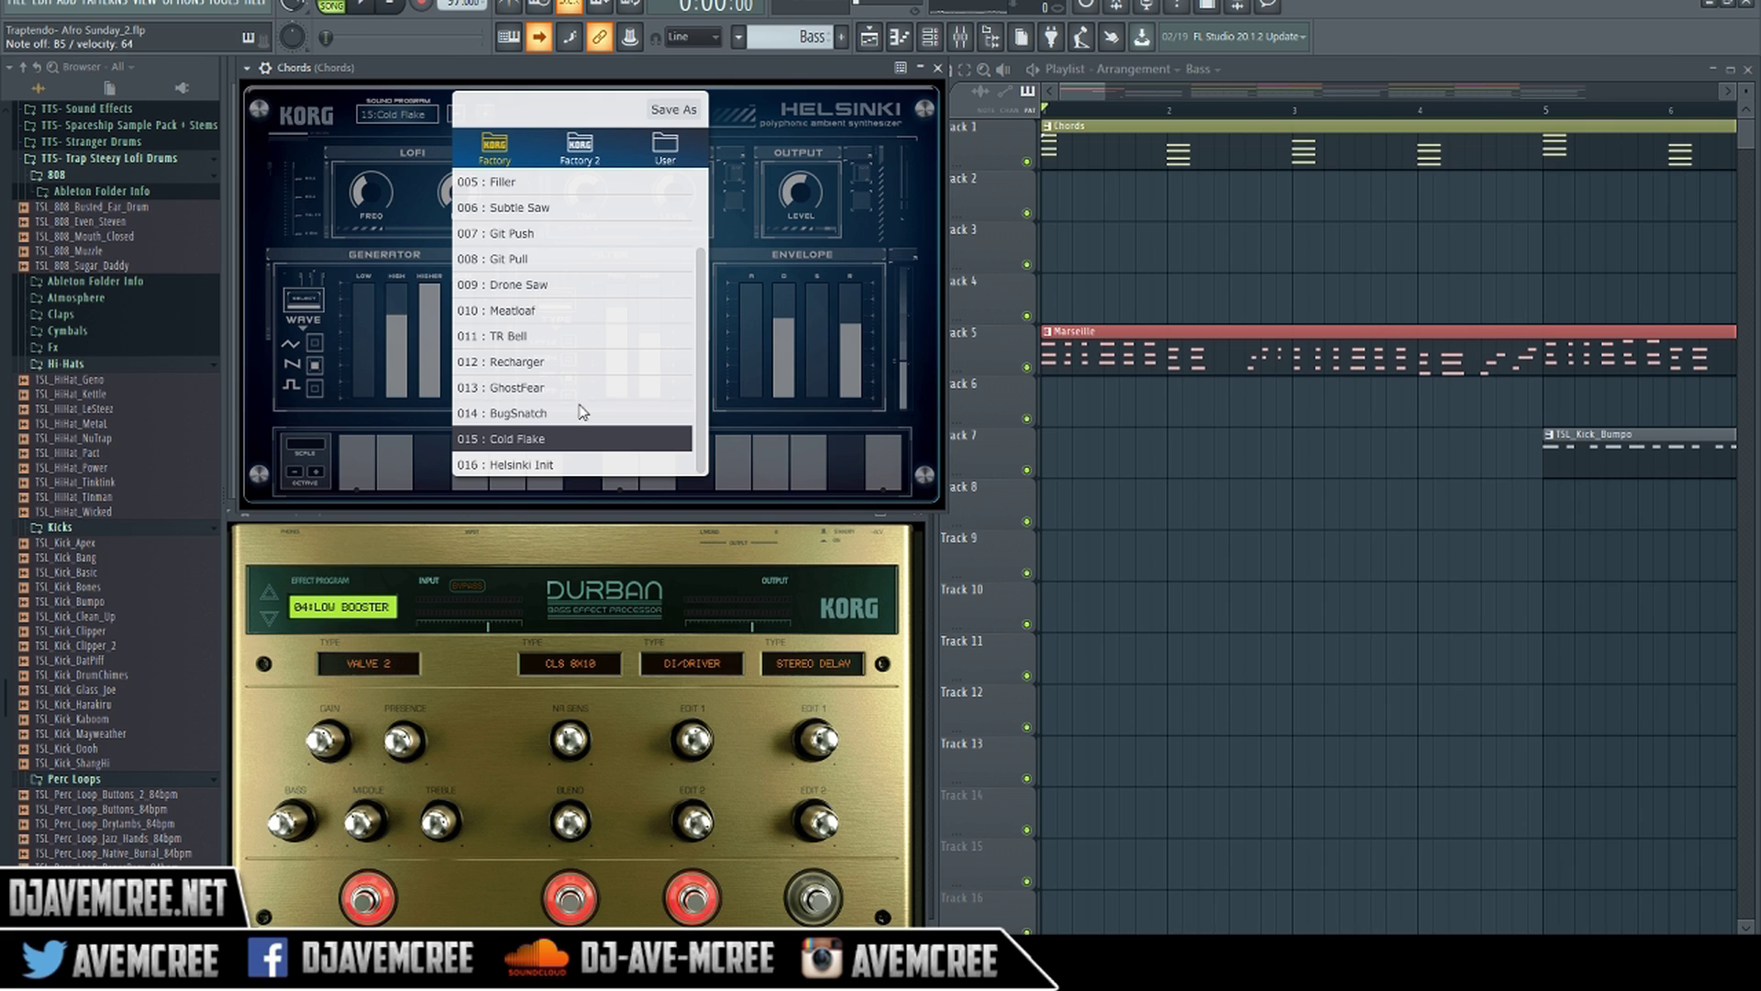
# Step: Try Helsinki's Factory 2 presets Future Pad and Deep Slinky, leave Deep Slinky loaded and close the synth window
pyautogui.click(572, 149)
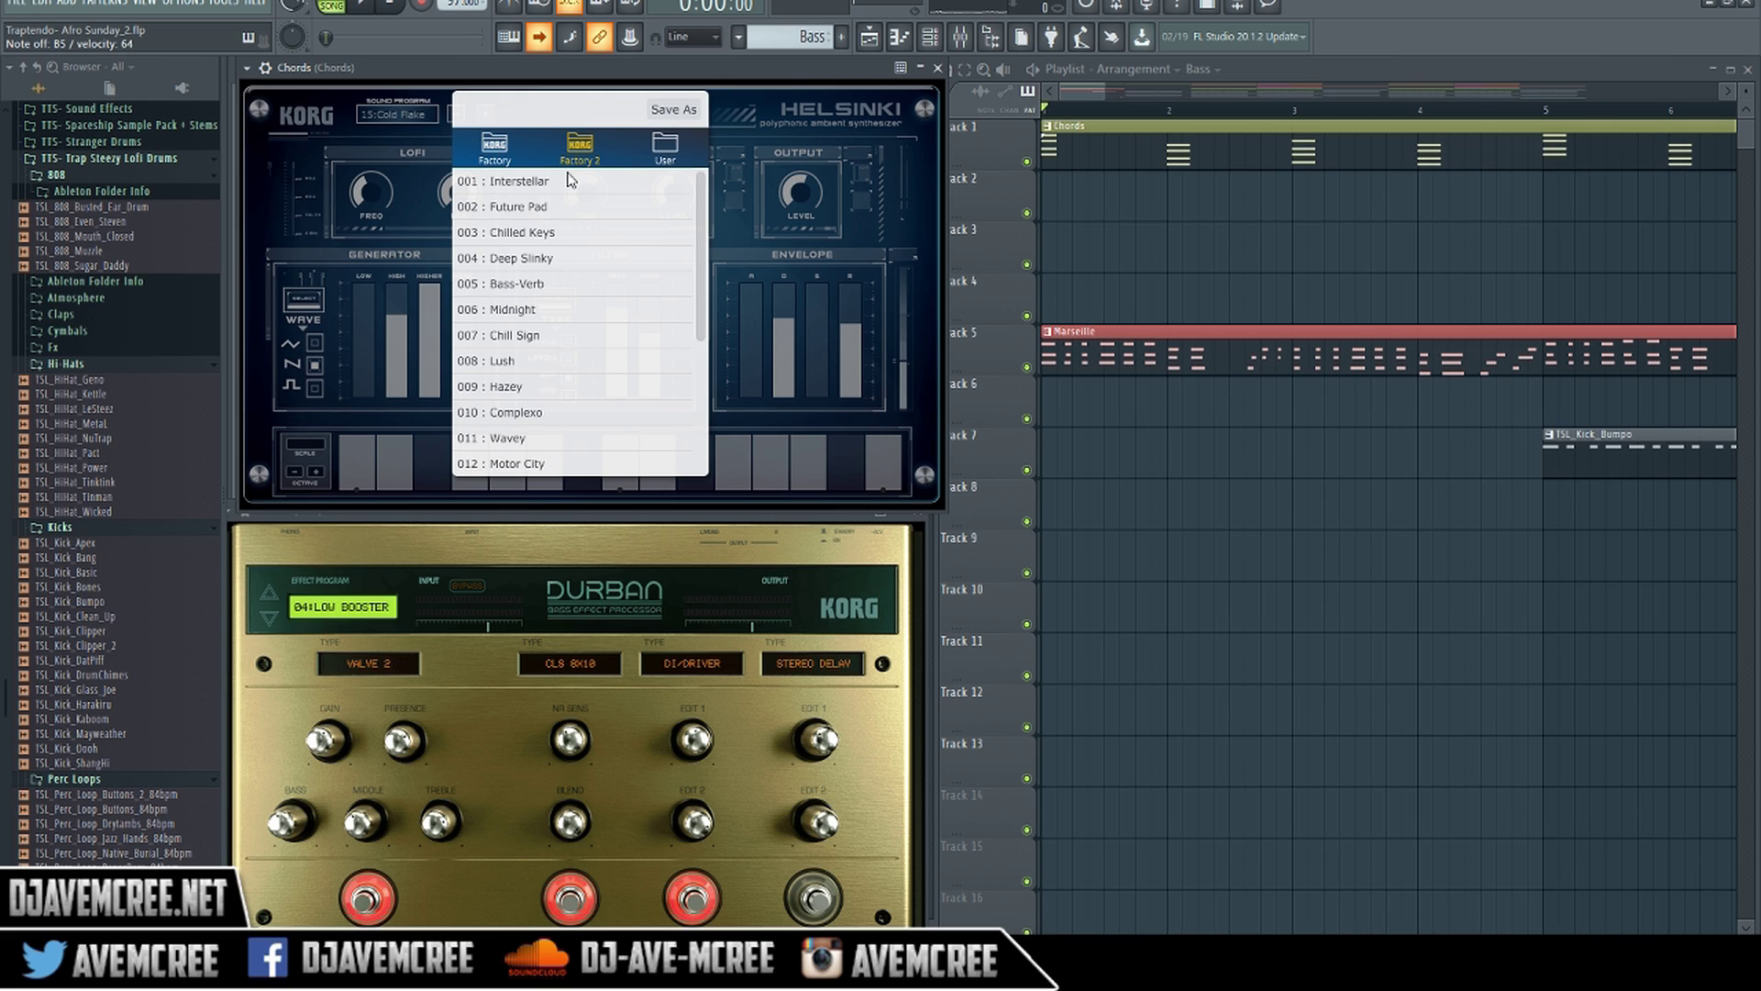
pyautogui.click(562, 216)
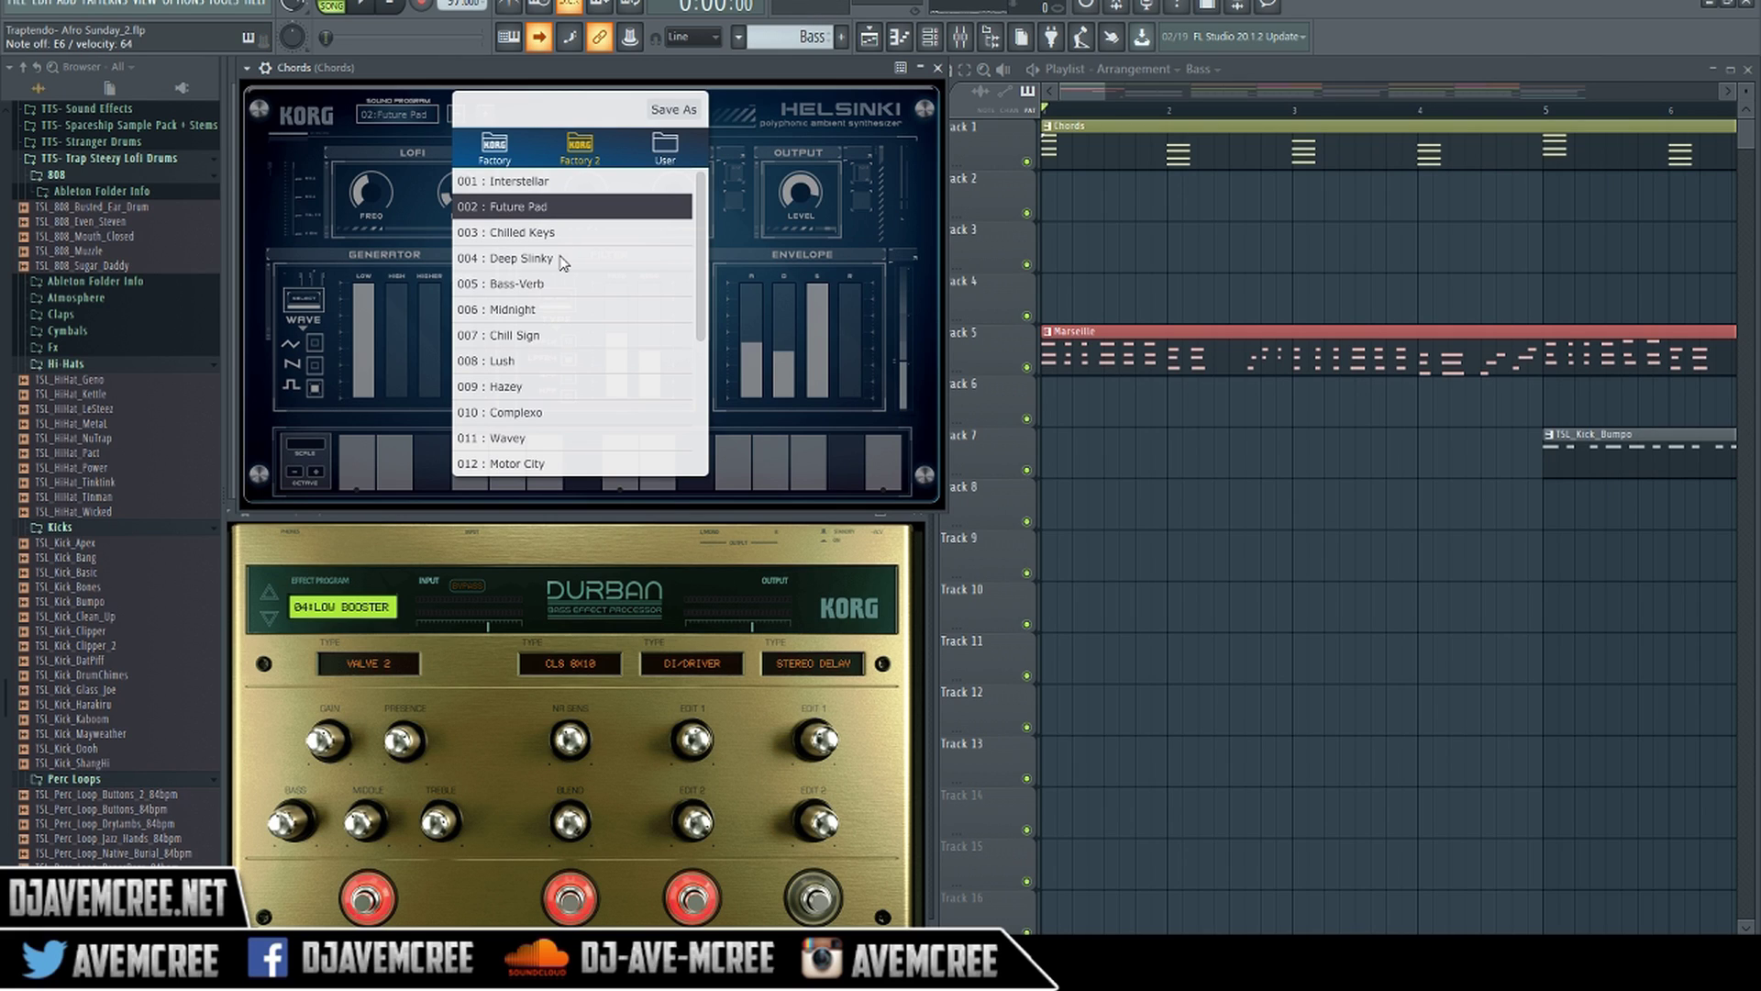
pyautogui.click(563, 259)
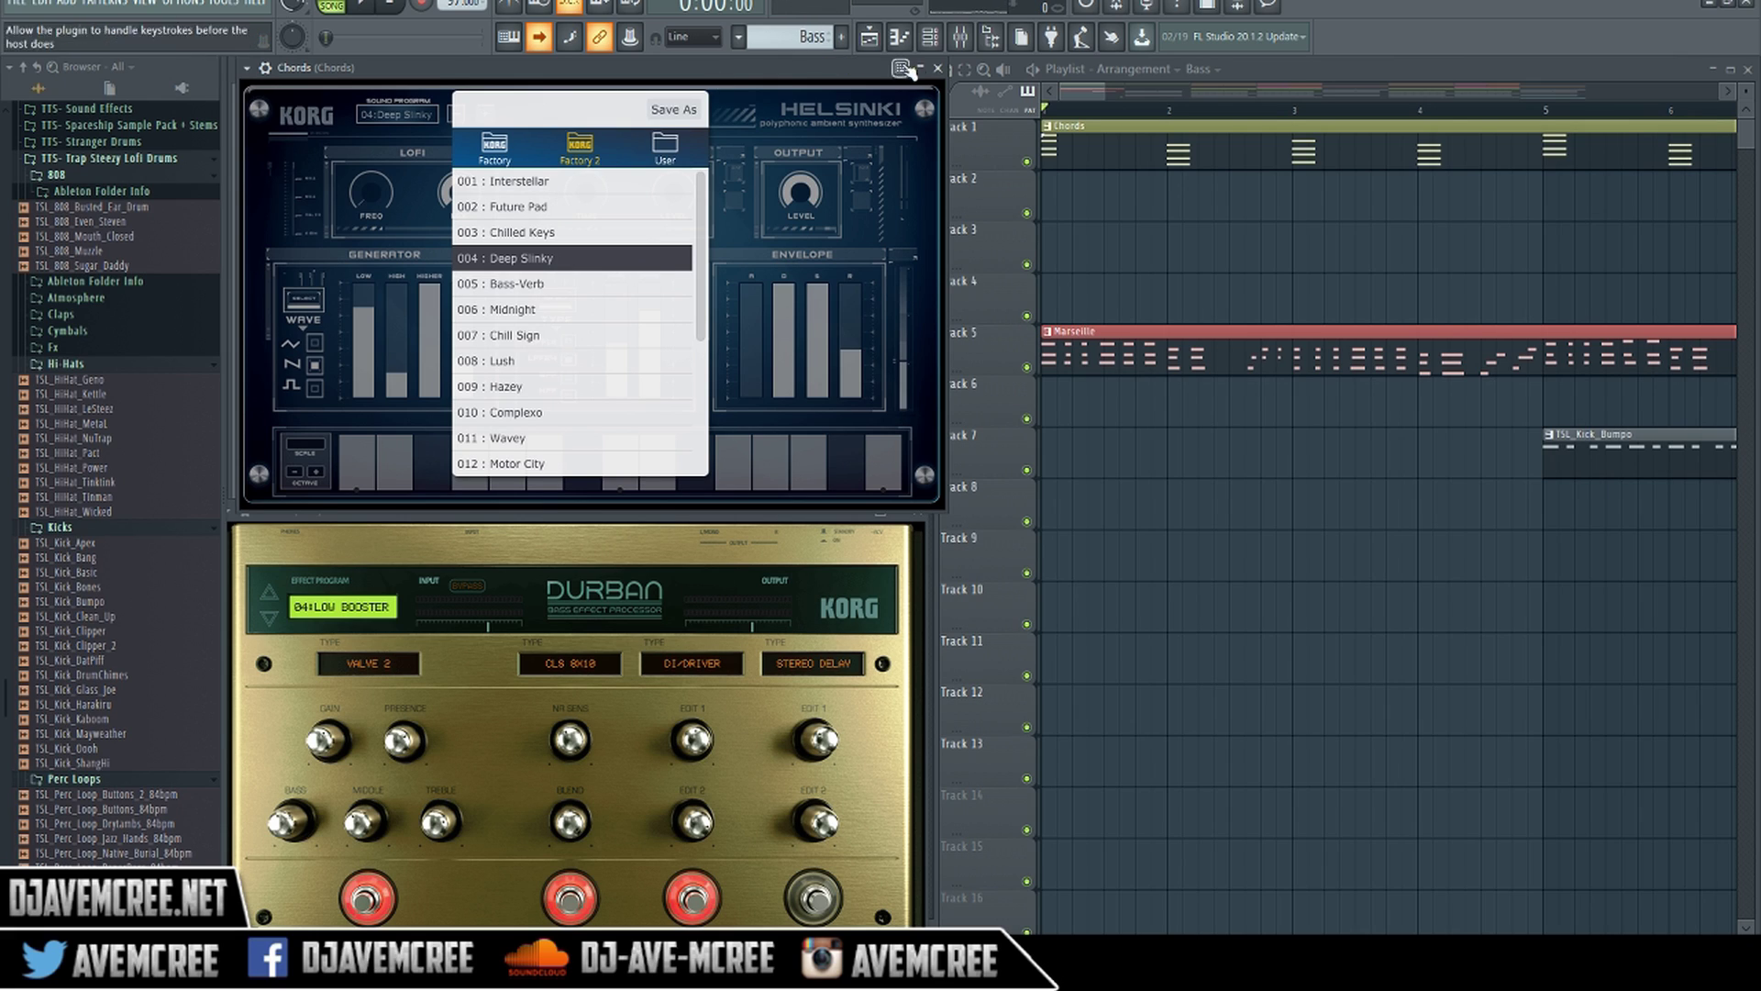
pyautogui.click(937, 69)
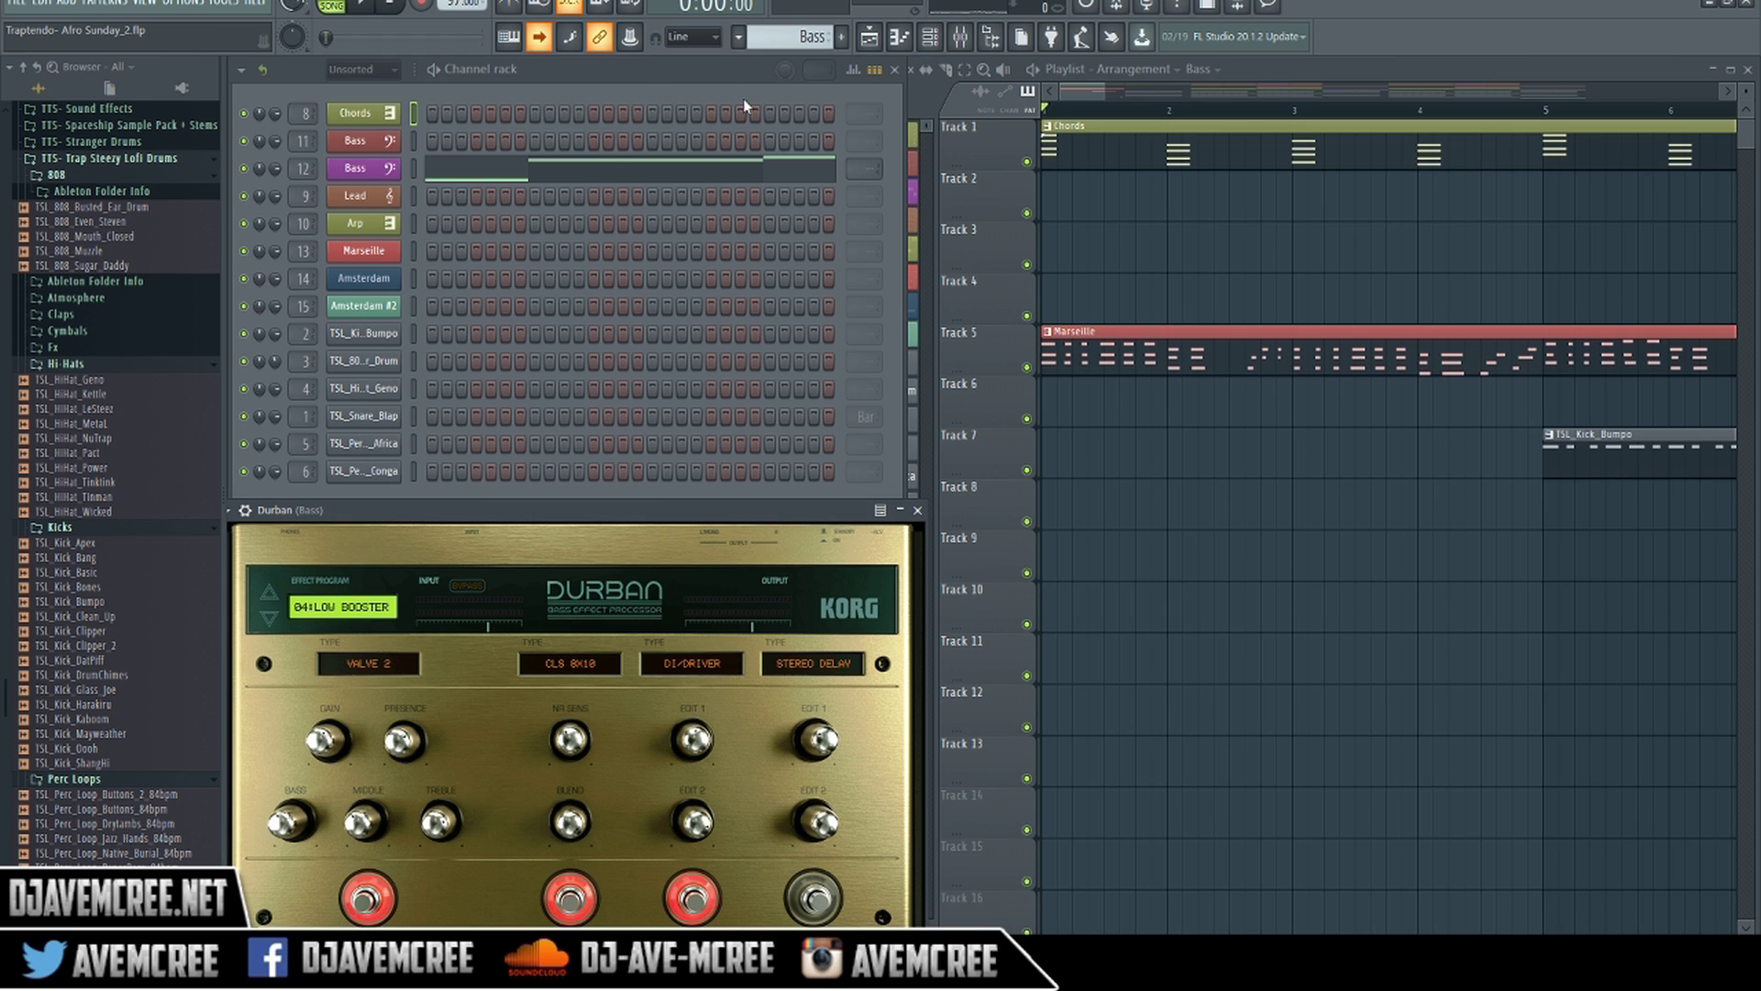
# Step: Open the first Bass channel's Dublin synth, play a test bass line with the Goblin Bass preset and close its window
pyautogui.click(373, 144)
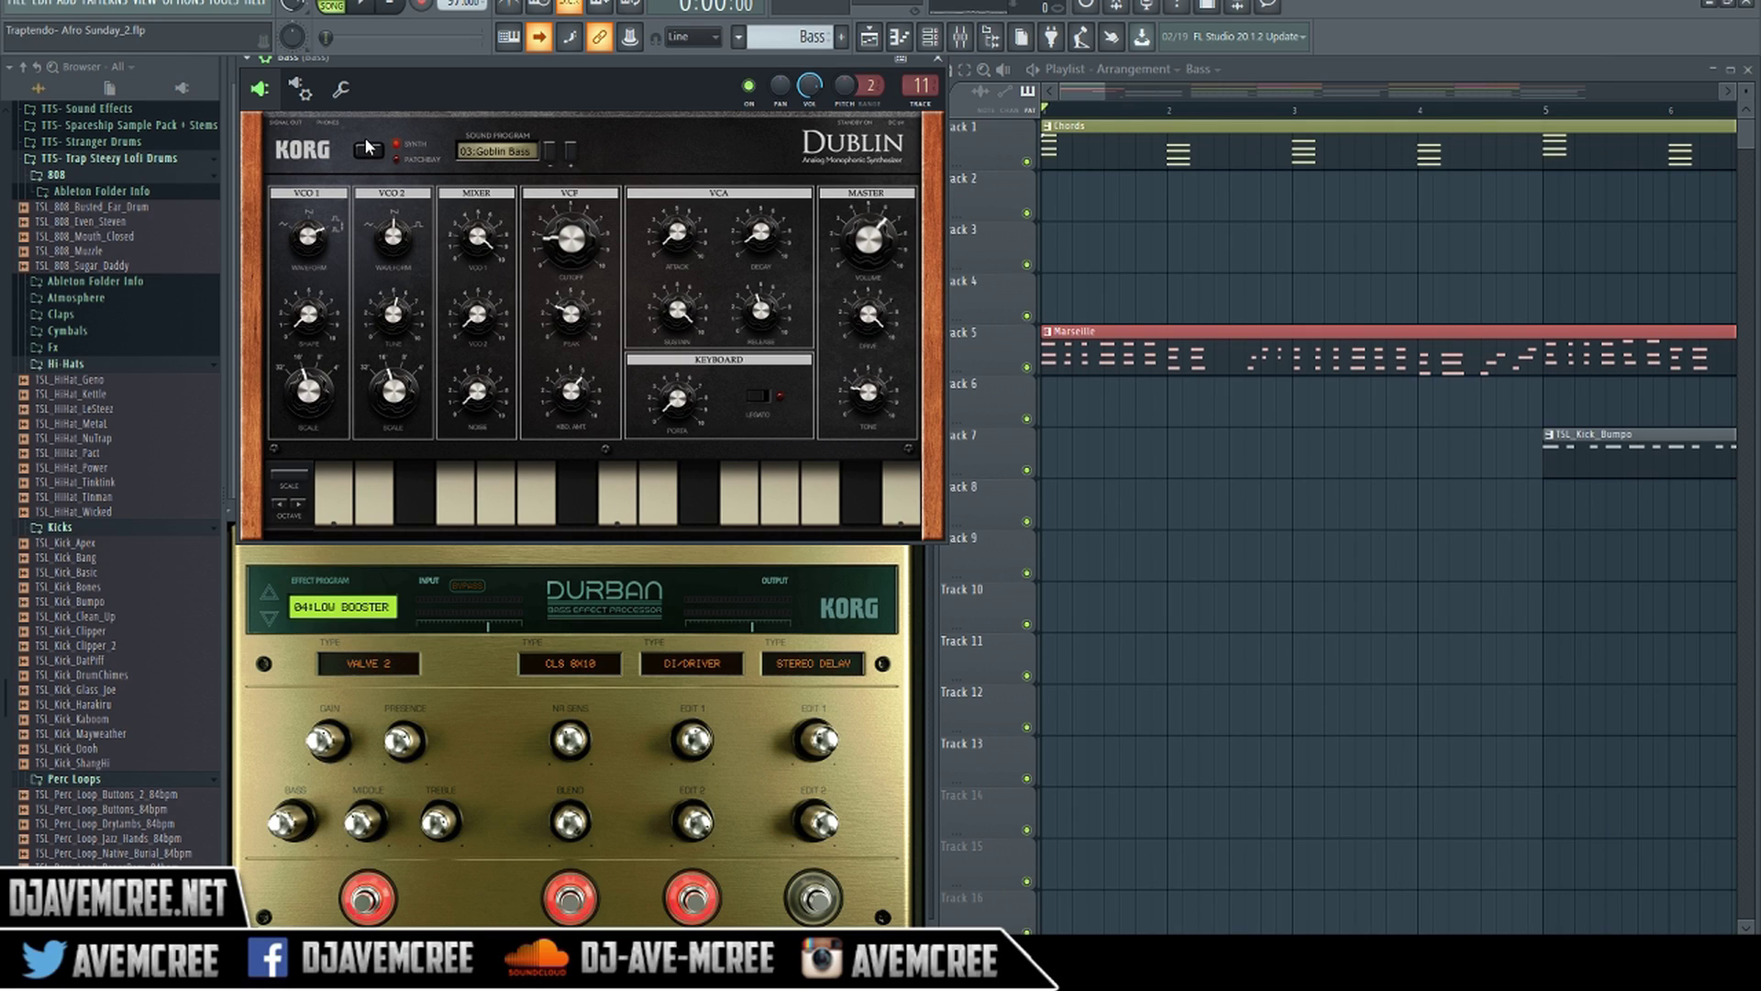
pyautogui.press('n')
pyautogui.press('b')
pyautogui.press('n')
pyautogui.press('b')
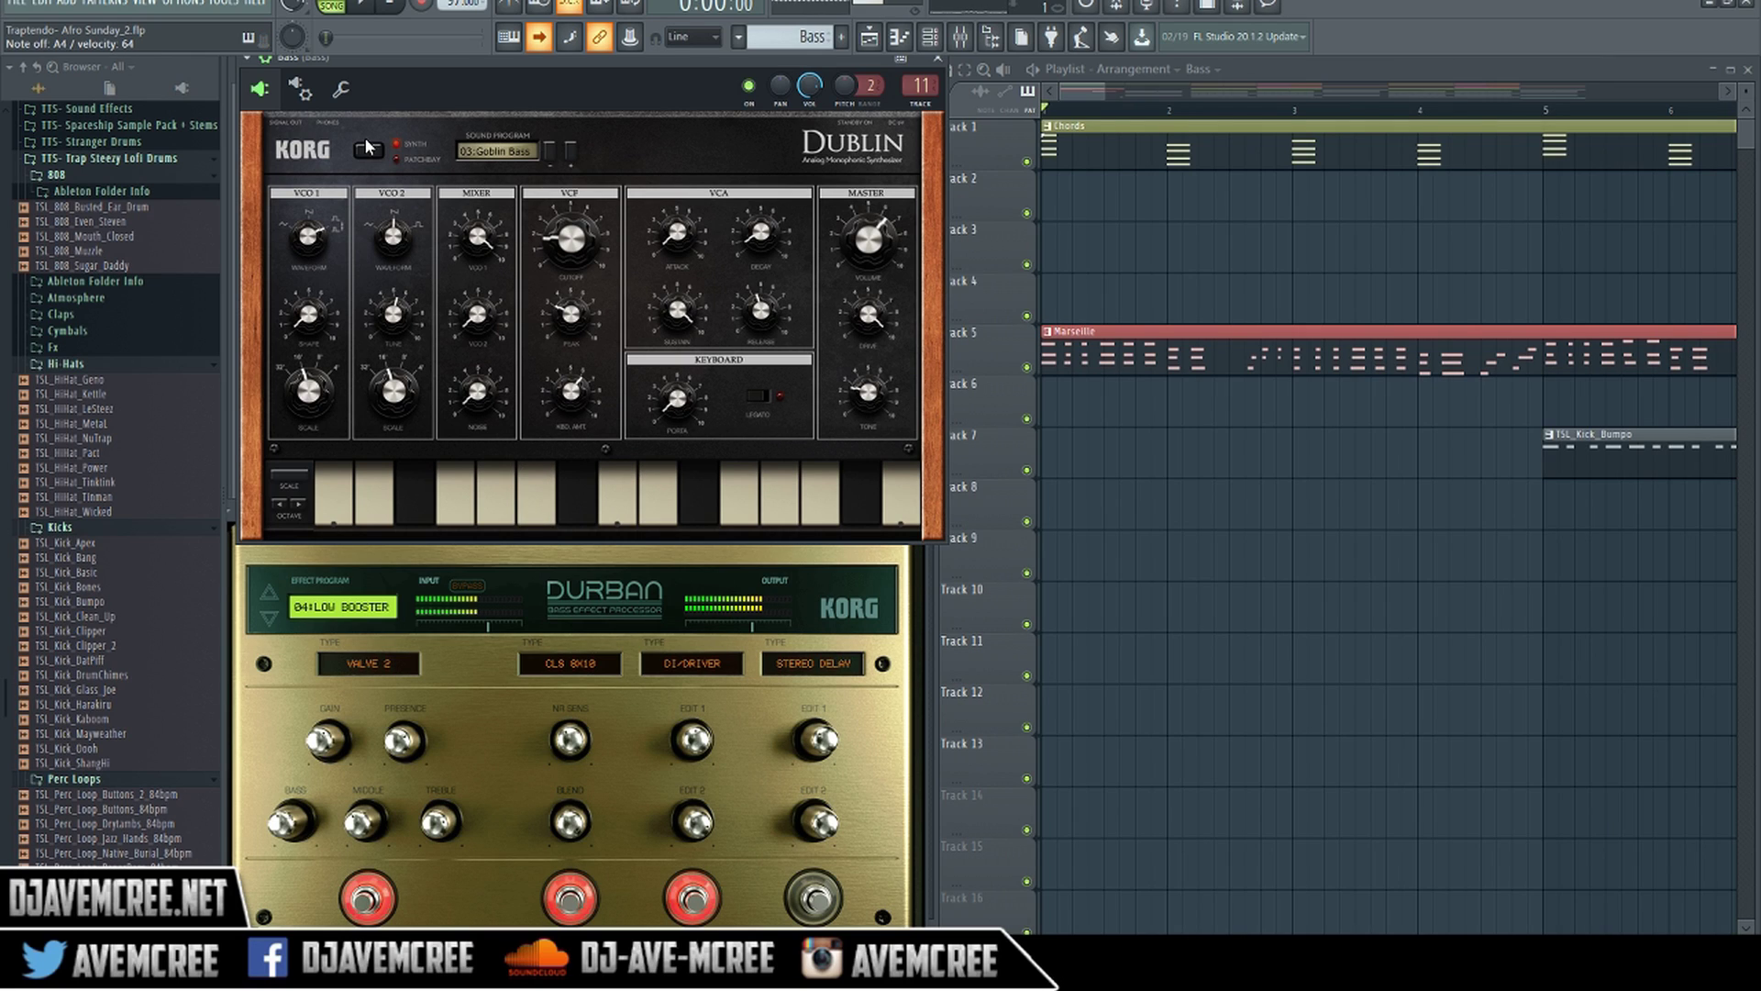
pyautogui.press('n')
pyautogui.press('h')
pyautogui.press('b')
pyautogui.press('h')
pyautogui.press('d')
pyautogui.press('x')
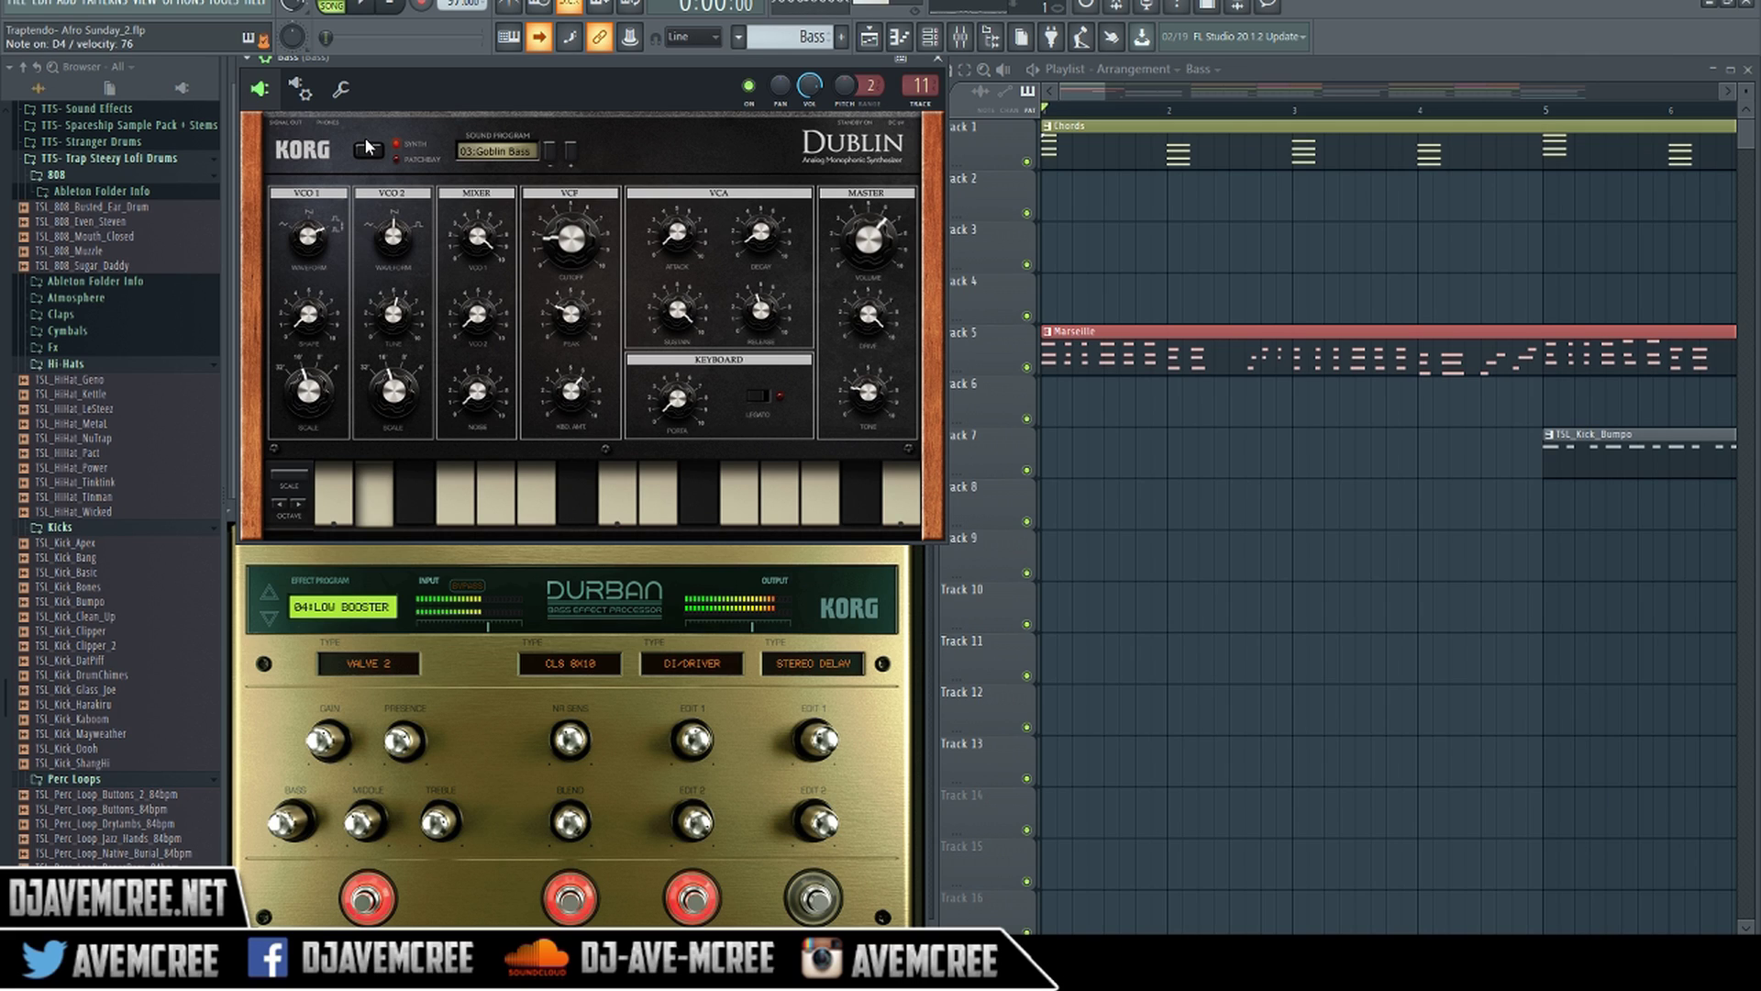
pyautogui.press('g')
pyautogui.press('n')
pyautogui.press('h')
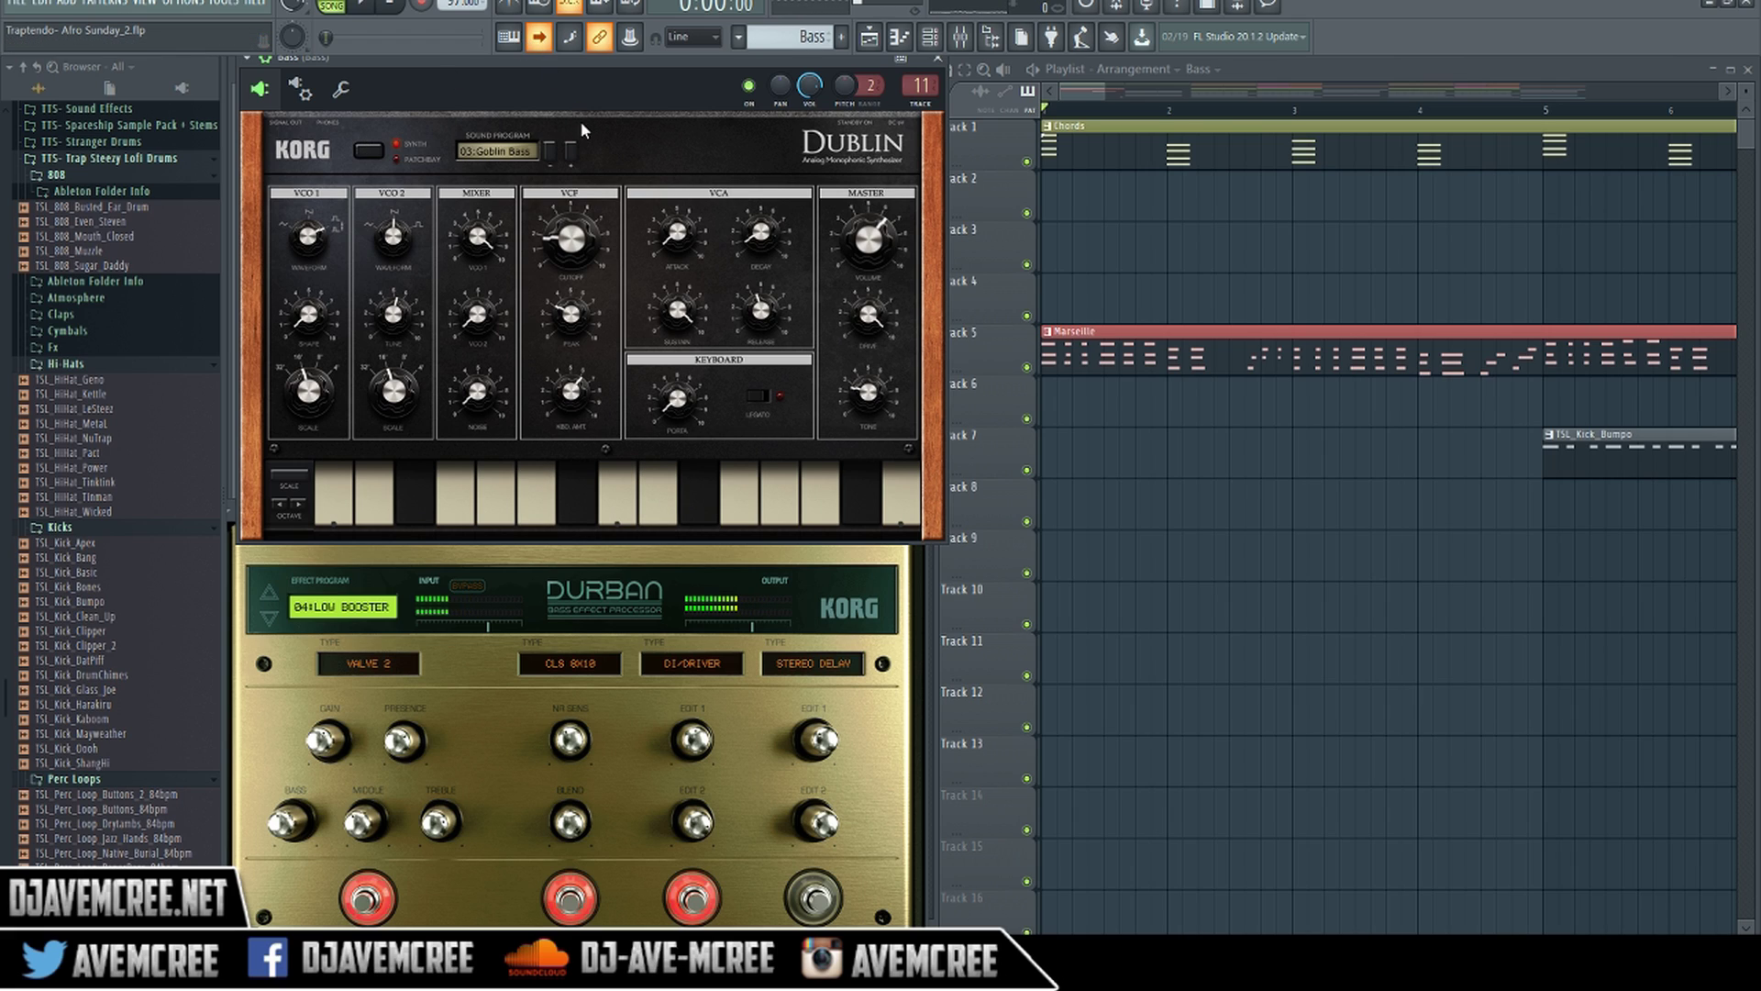
pyautogui.click(937, 58)
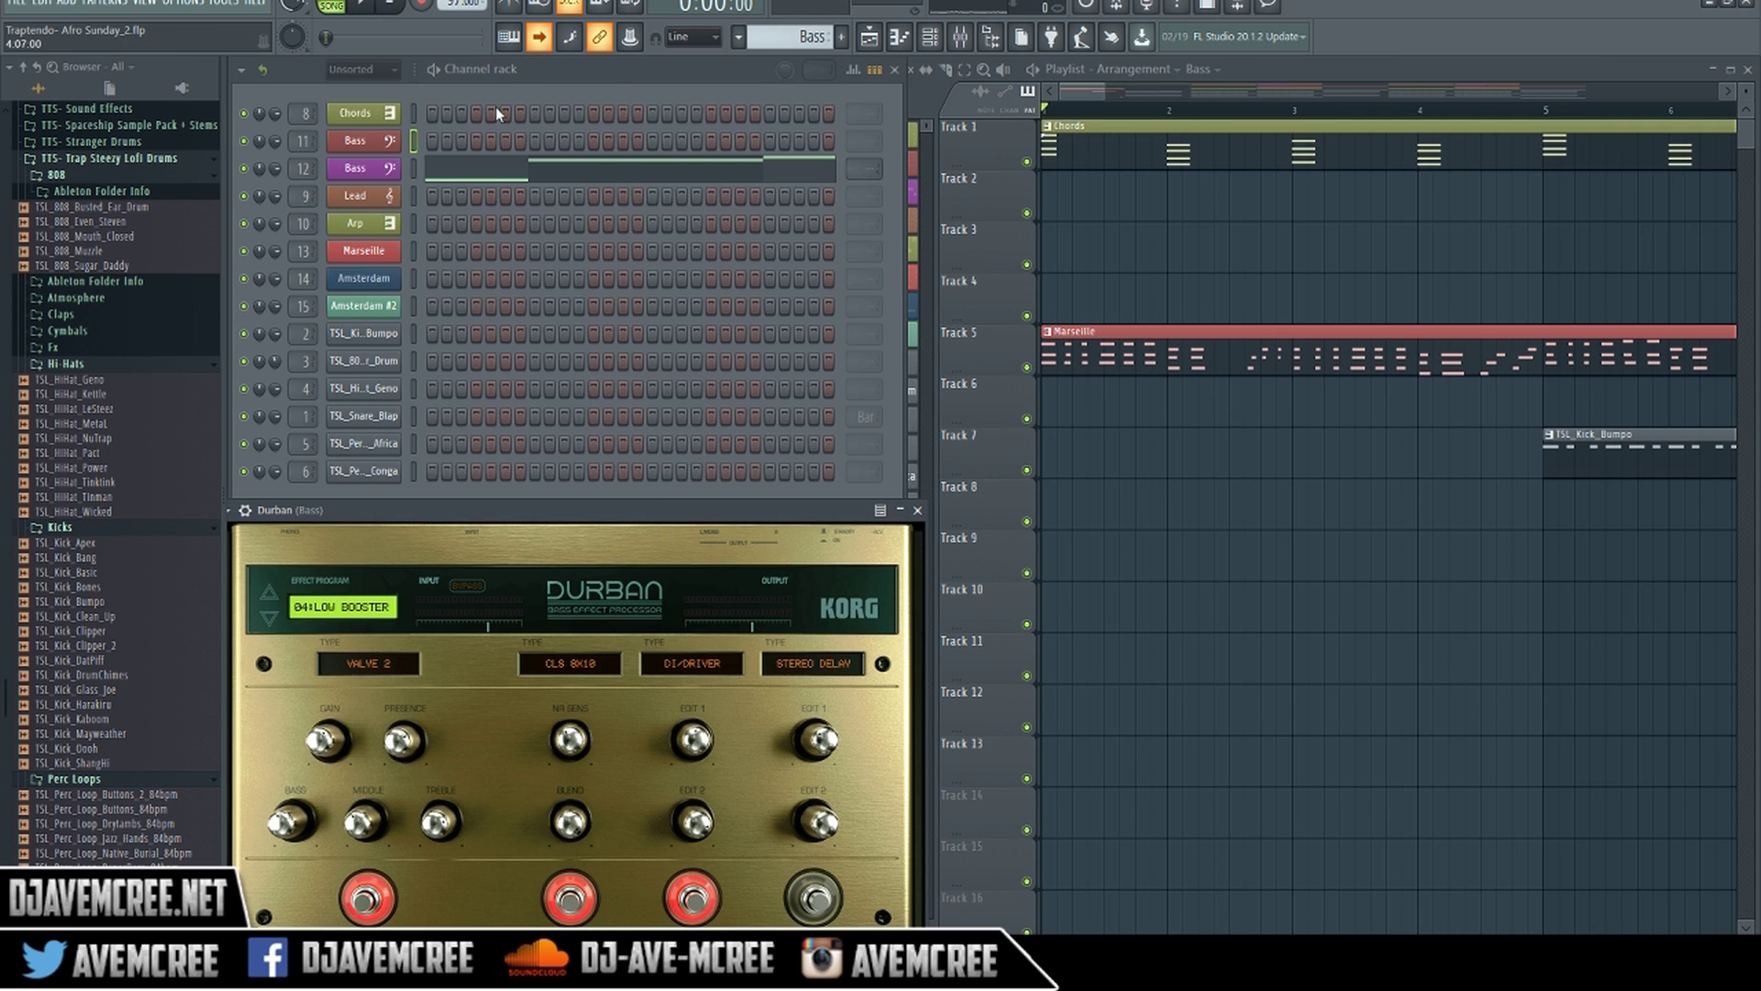
# Step: Open the second Bass channel's Dublin synth with the Squad Bass preset, place its window above the Durban effect, and close it
pyautogui.click(379, 169)
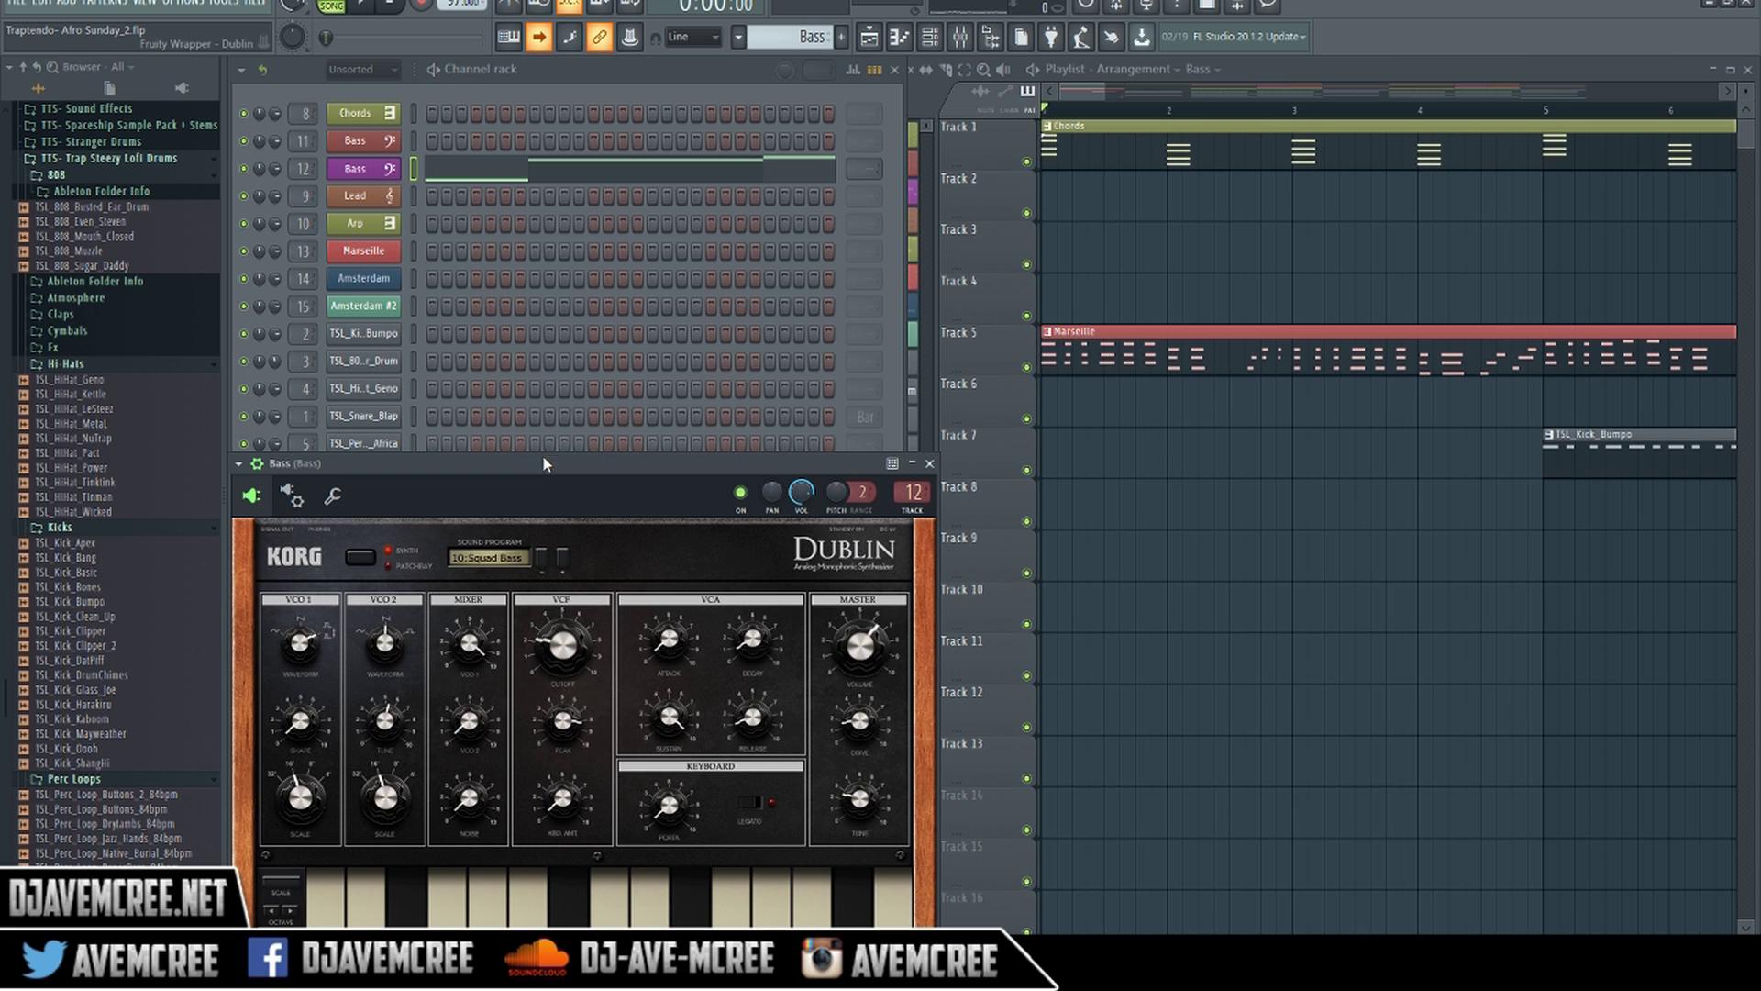
pyautogui.moveTo(541, 468); pyautogui.dragTo(542, 424)
pyautogui.moveTo(563, 73); pyautogui.dragTo(549, 64)
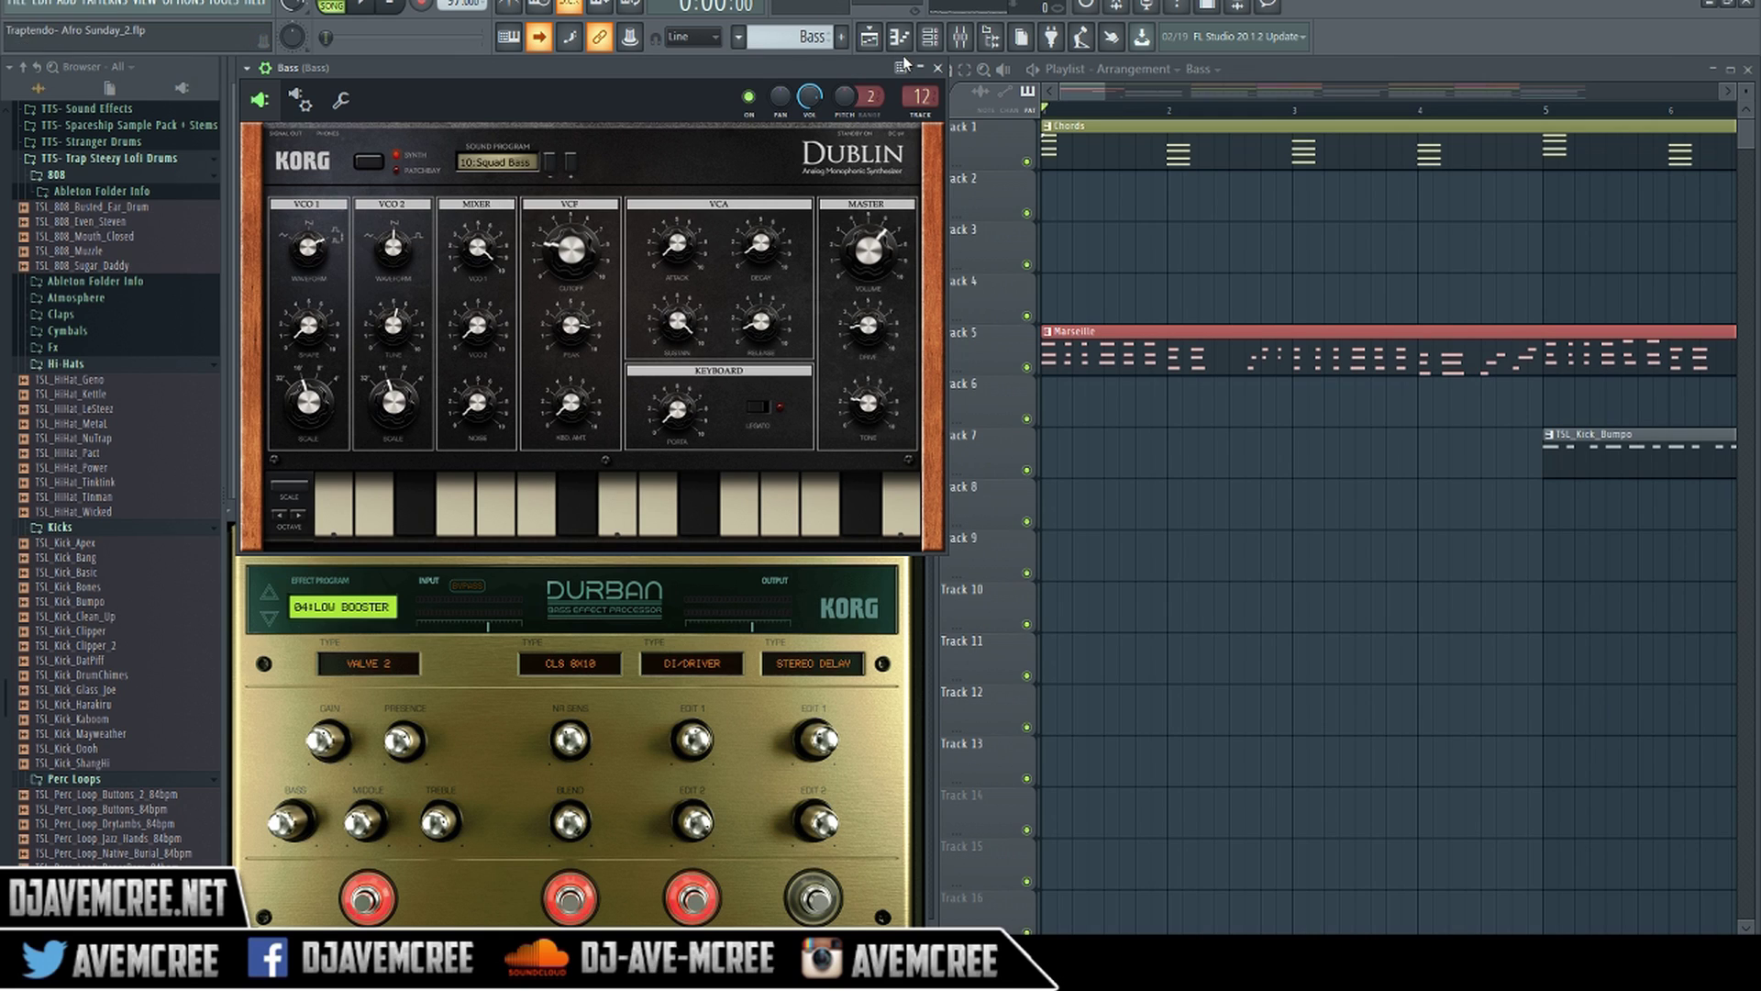
pyautogui.click(937, 69)
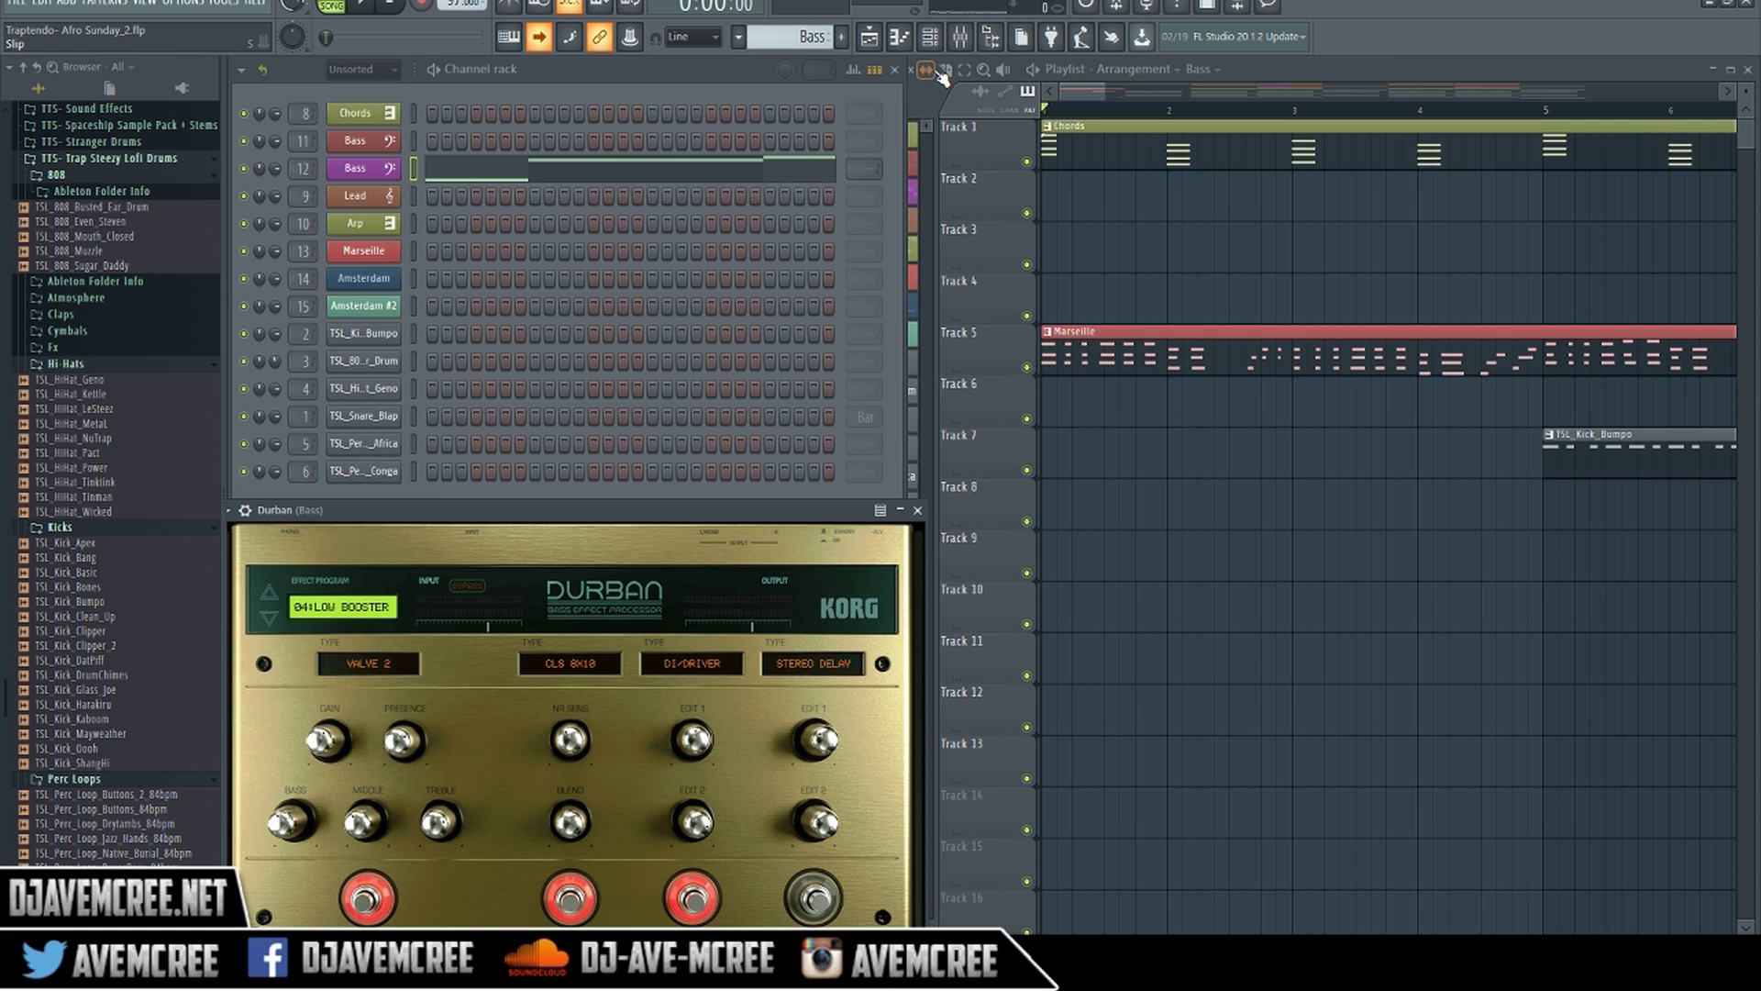
# Step: Open the Lead channel's Chiang Mai synth and audition its Factory presets Cold Bell, Temple, Star Pluck and VPM E.Piano 1
pyautogui.click(379, 204)
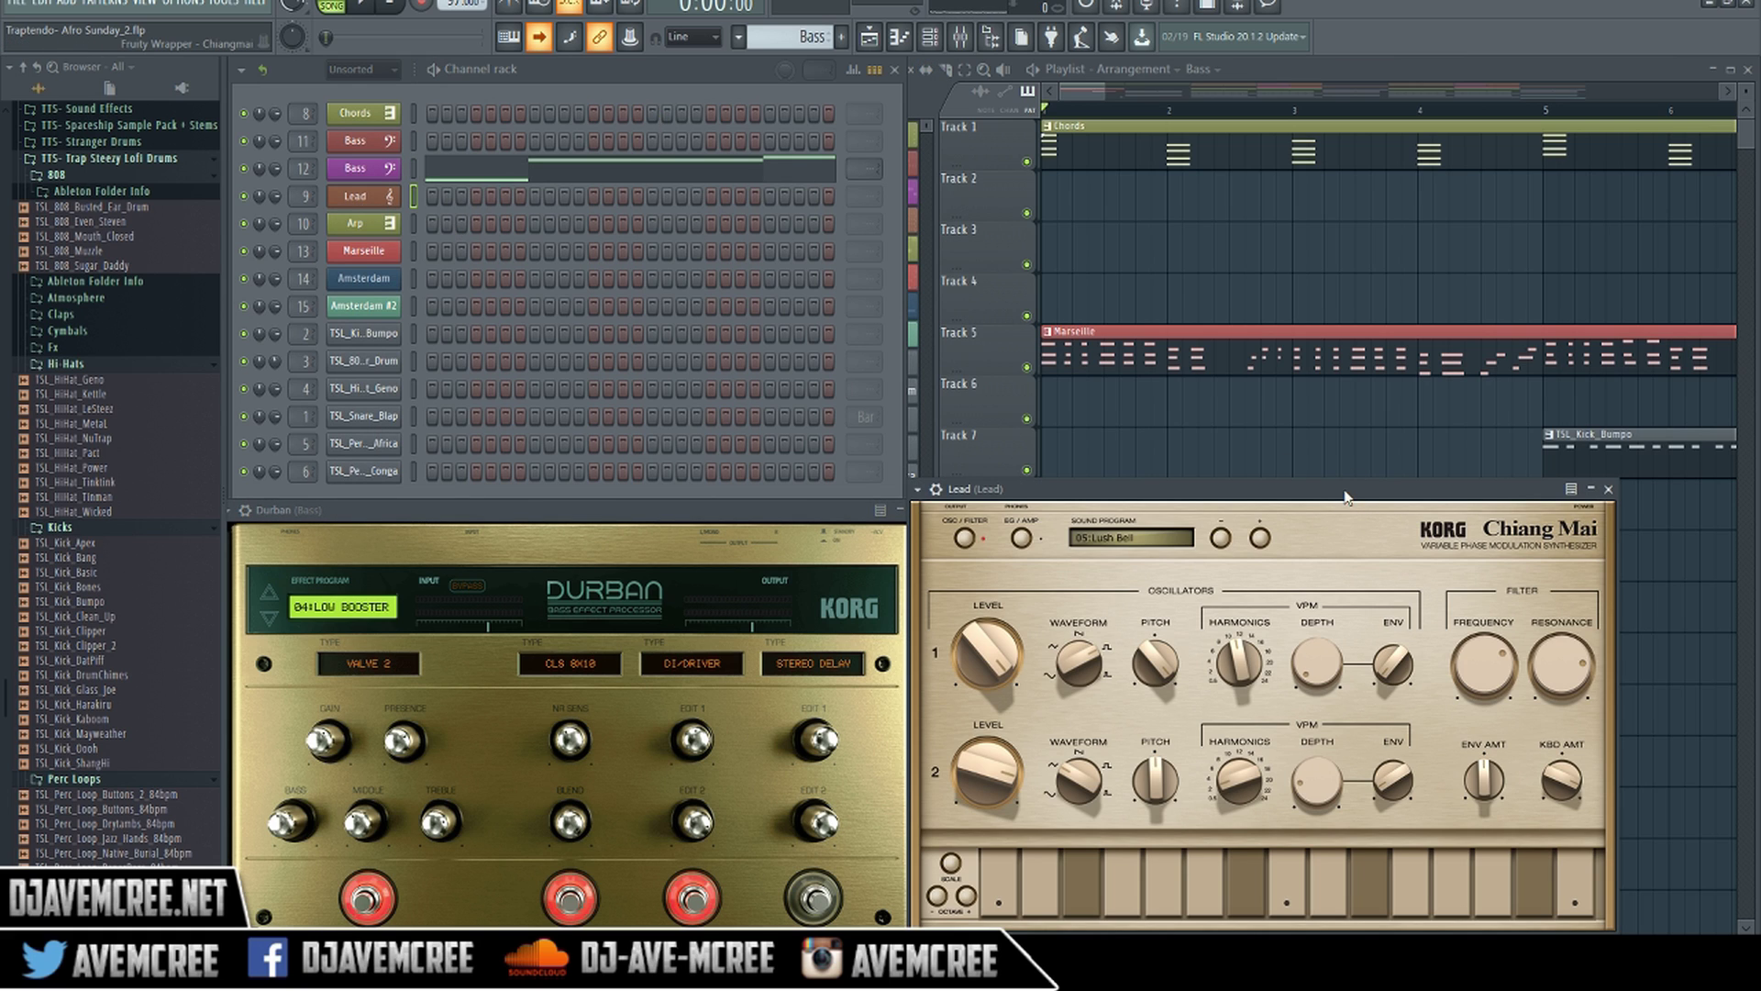
pyautogui.moveTo(1341, 497); pyautogui.dragTo(719, 114)
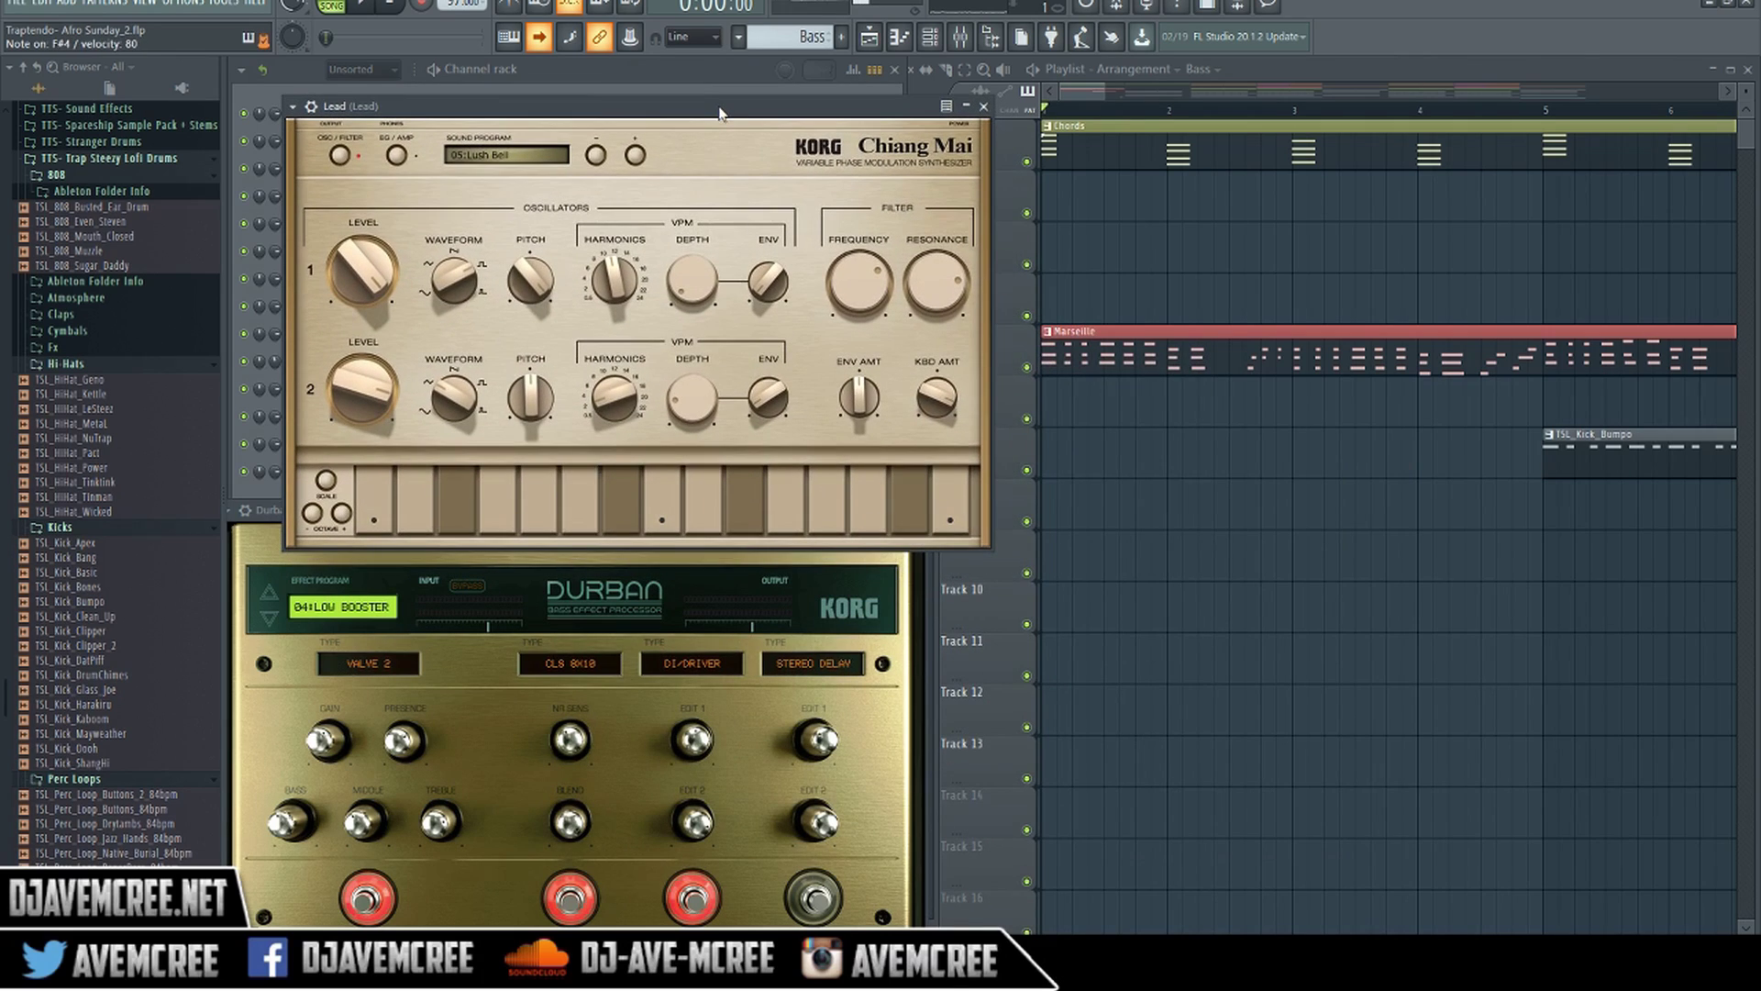
pyautogui.click(530, 156)
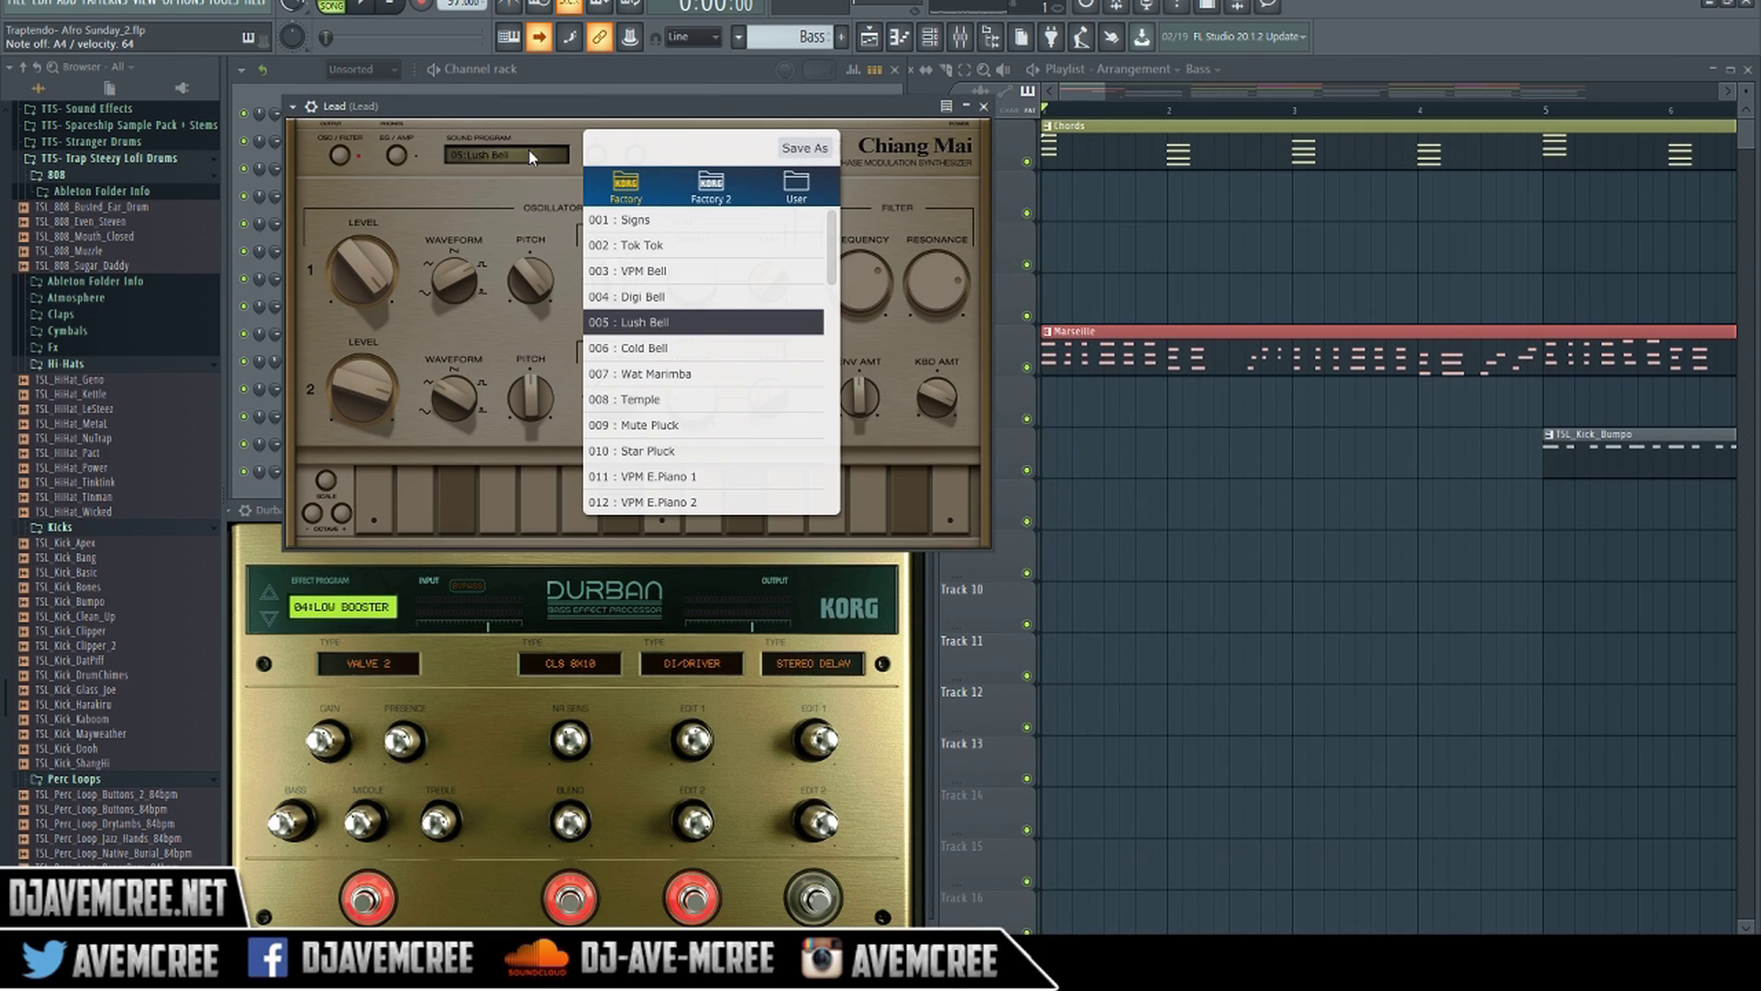
pyautogui.click(635, 356)
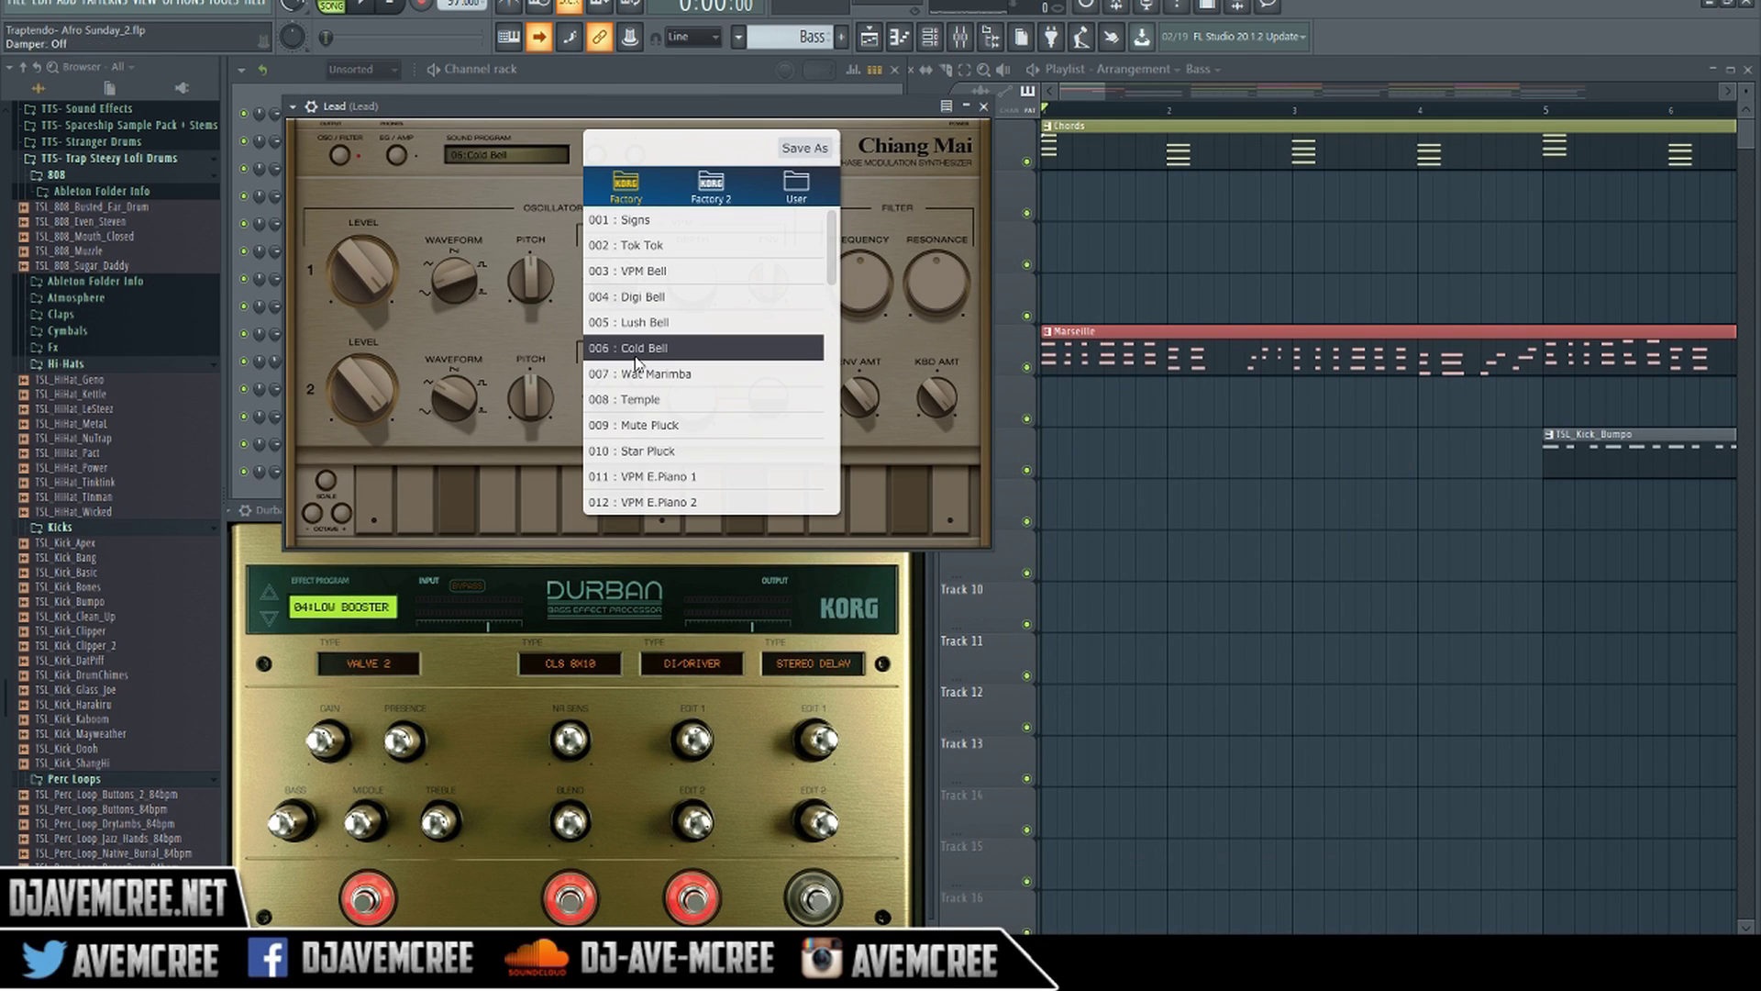
pyautogui.click(677, 408)
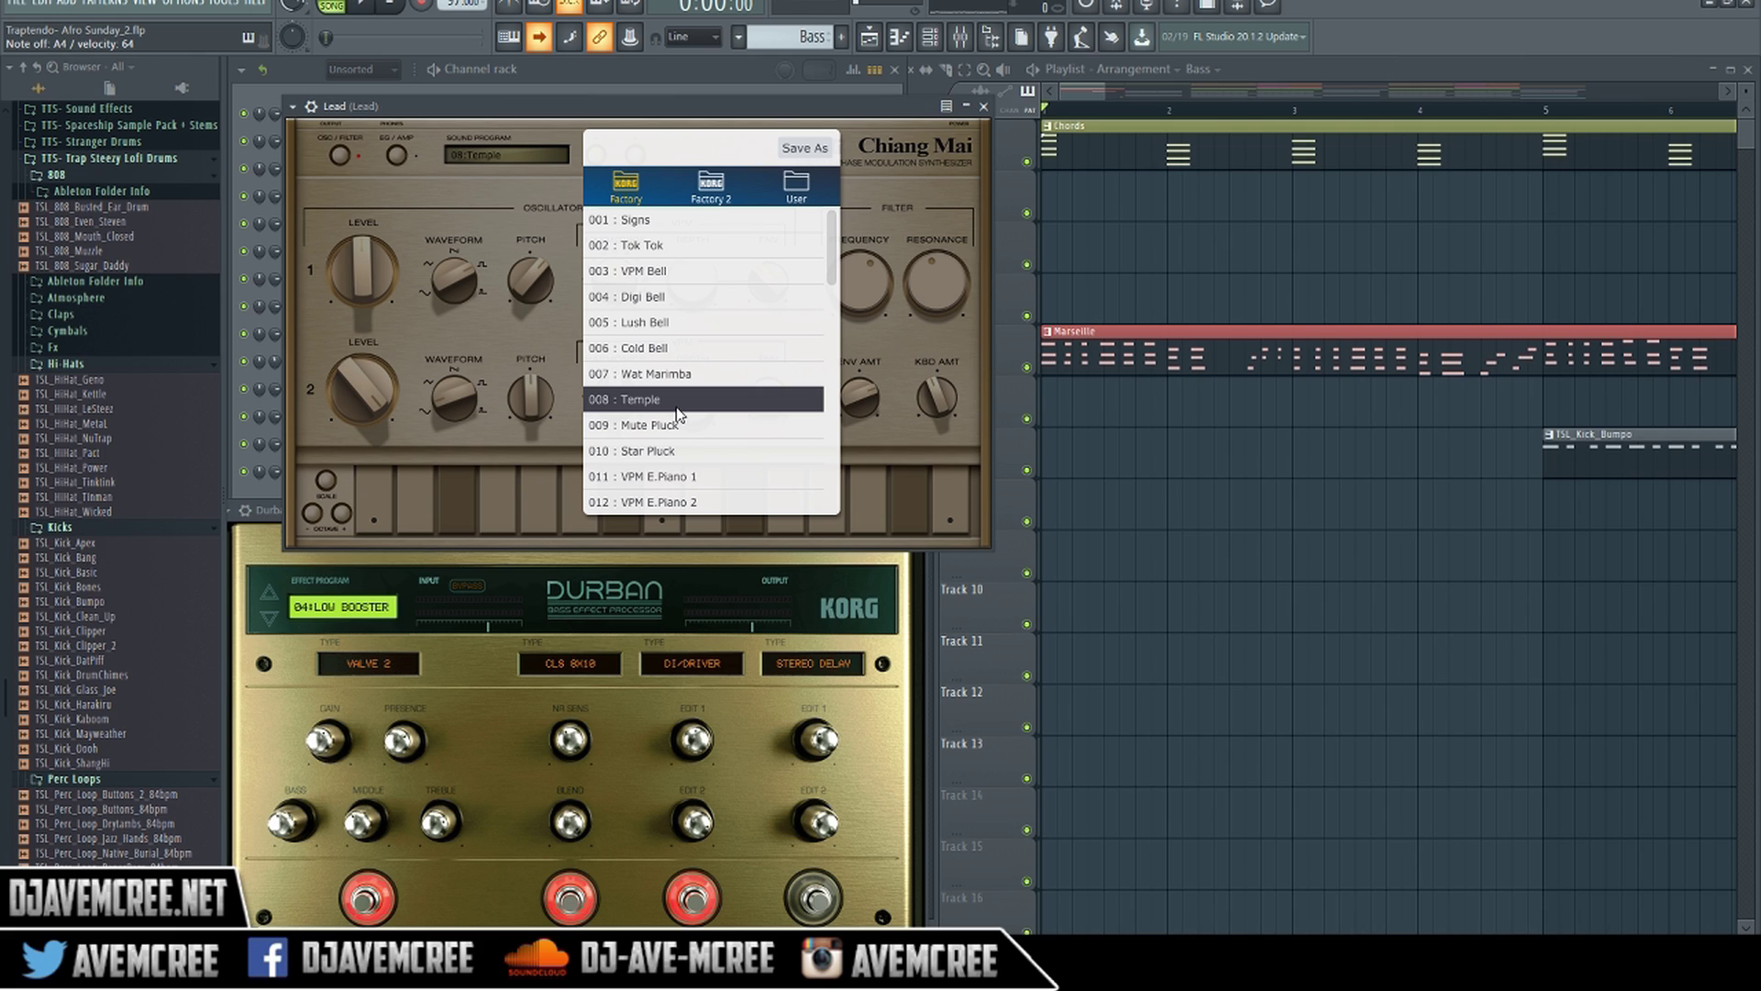
pyautogui.click(687, 451)
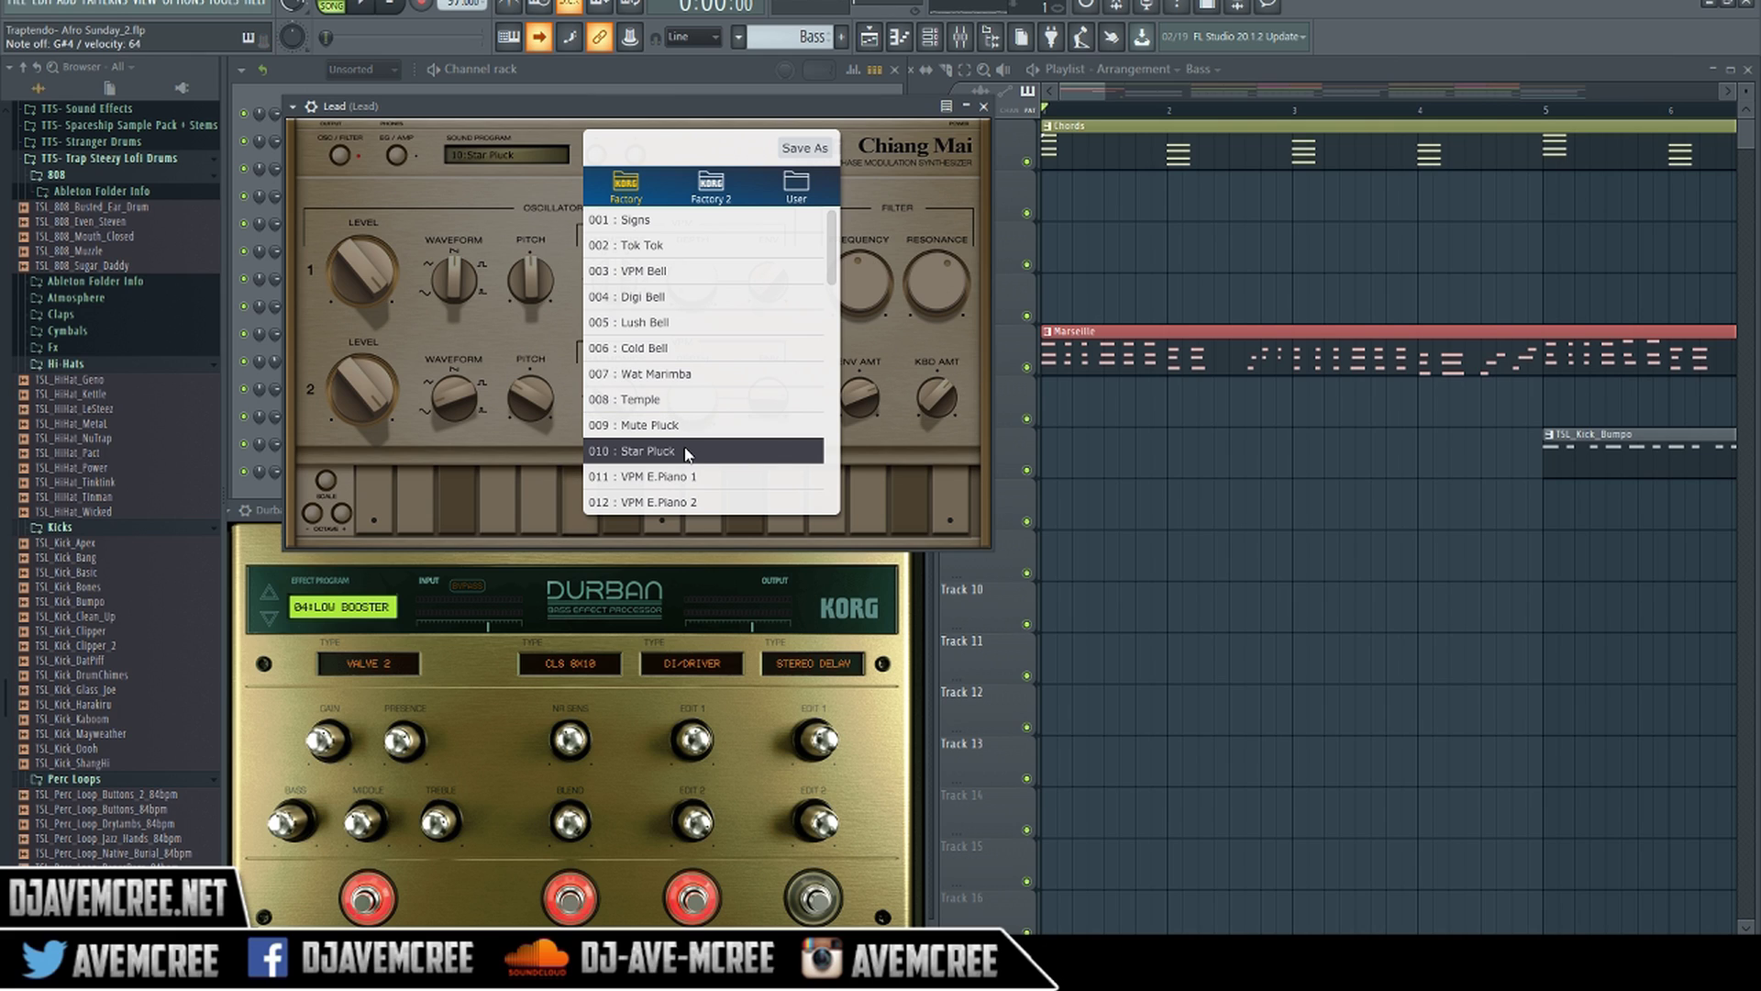
pyautogui.click(689, 478)
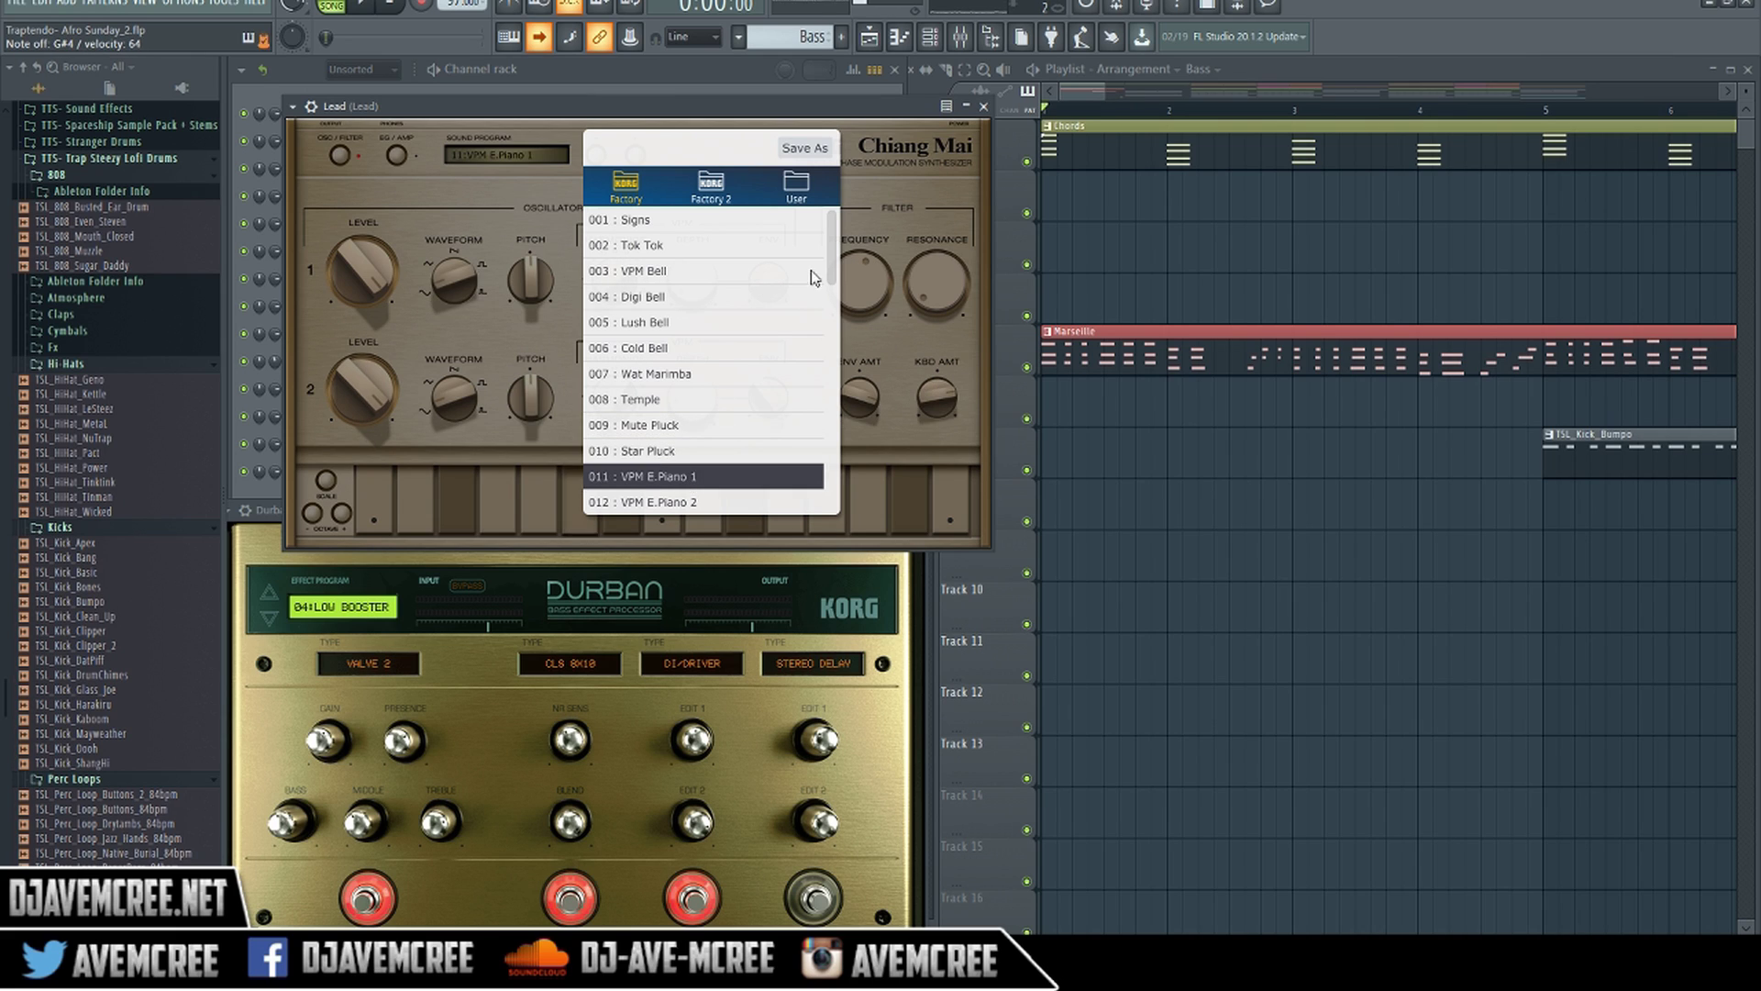
# Step: Audition Chiang Mai's Factory presets Straight Organ 1 and Fuzz Lead, then leave Latin Synth 1 loaded
pyautogui.scroll(-3, 831, 263)
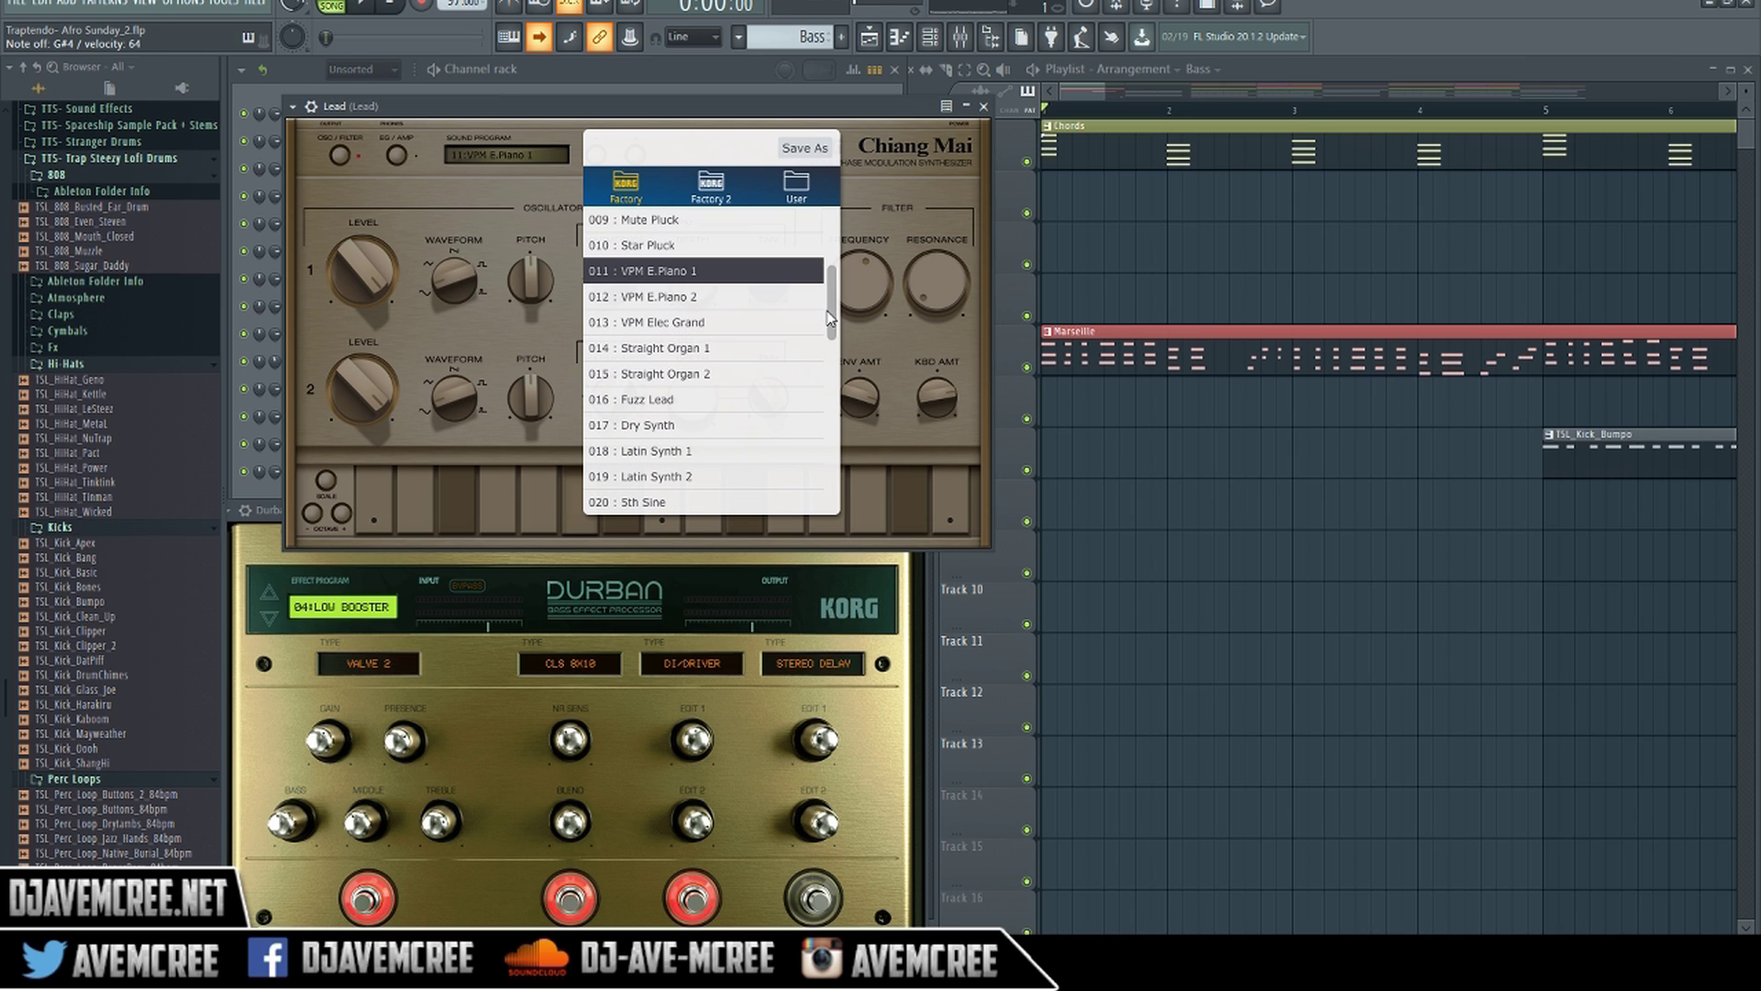
pyautogui.click(688, 349)
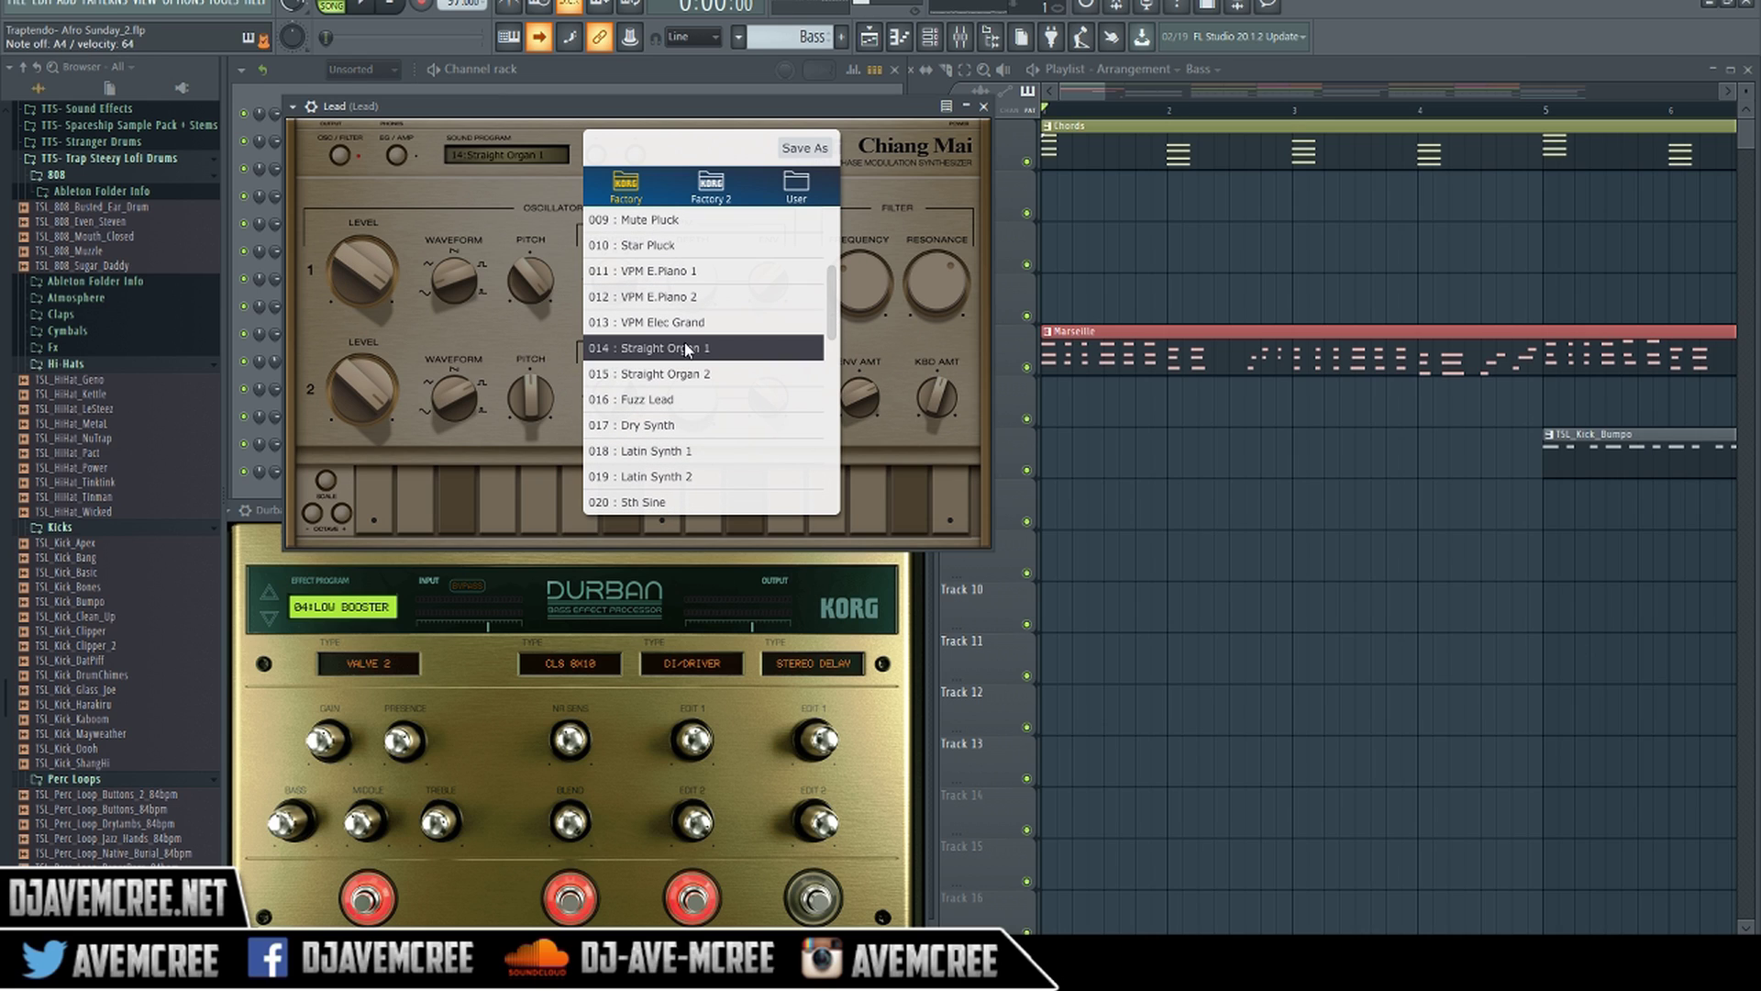
pyautogui.click(690, 403)
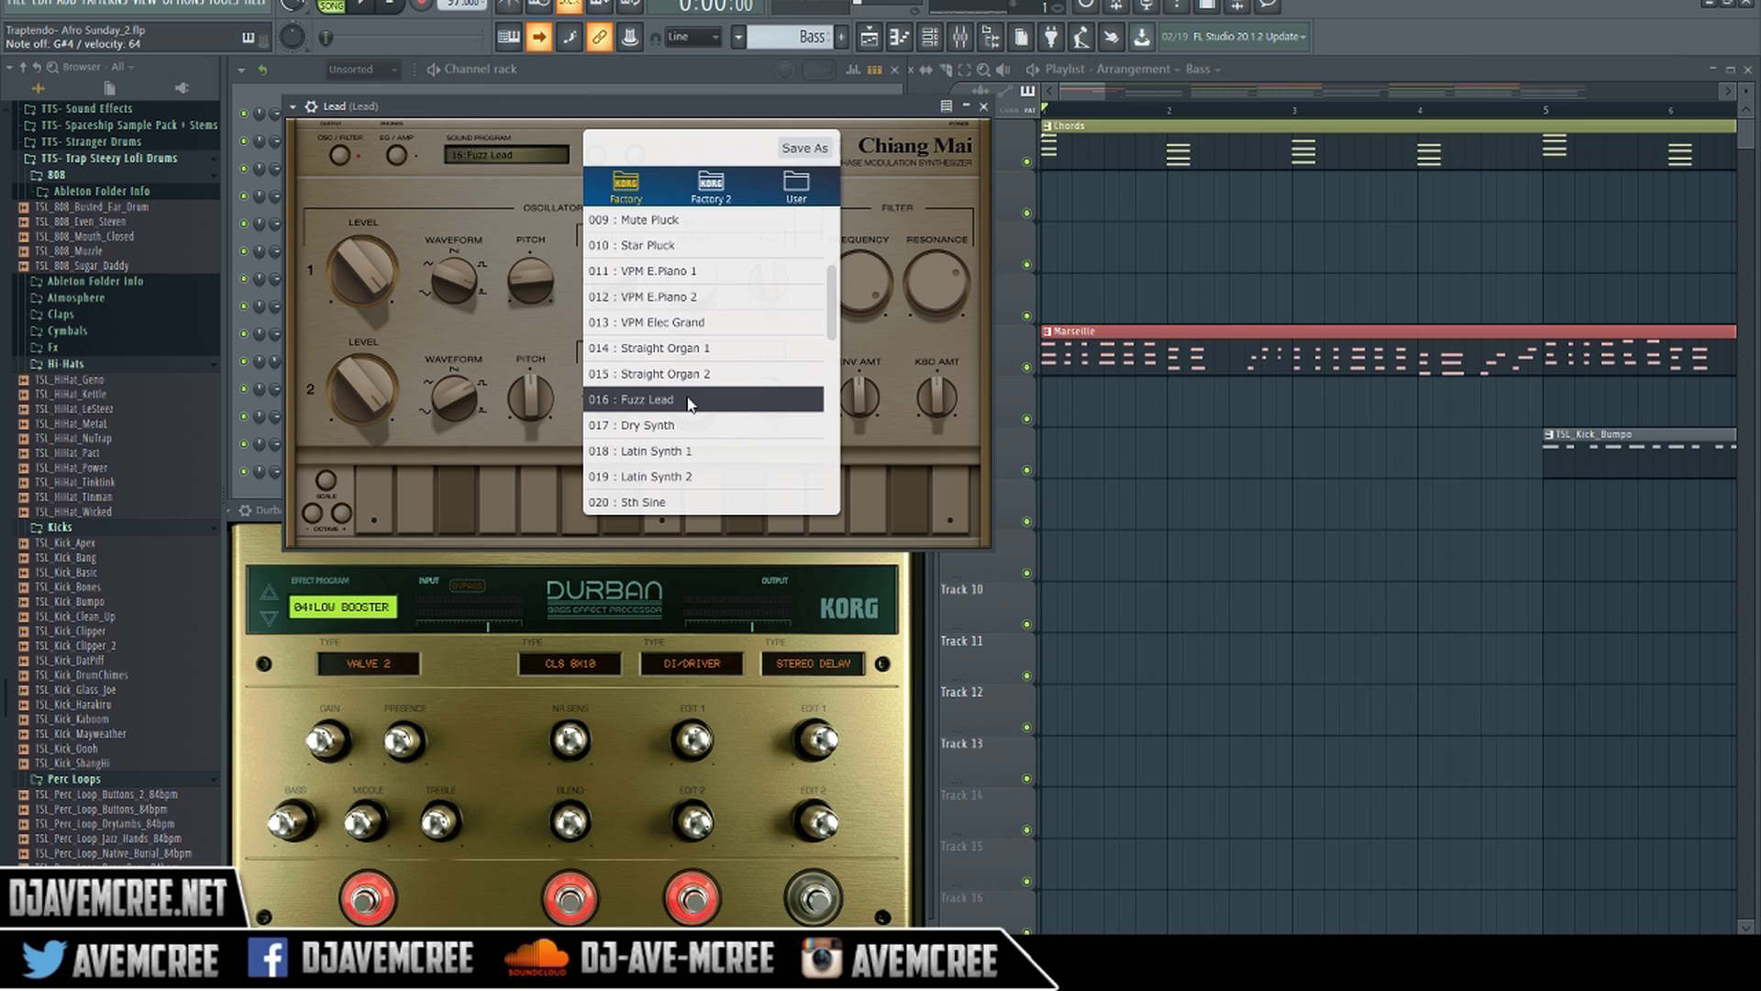
pyautogui.click(697, 448)
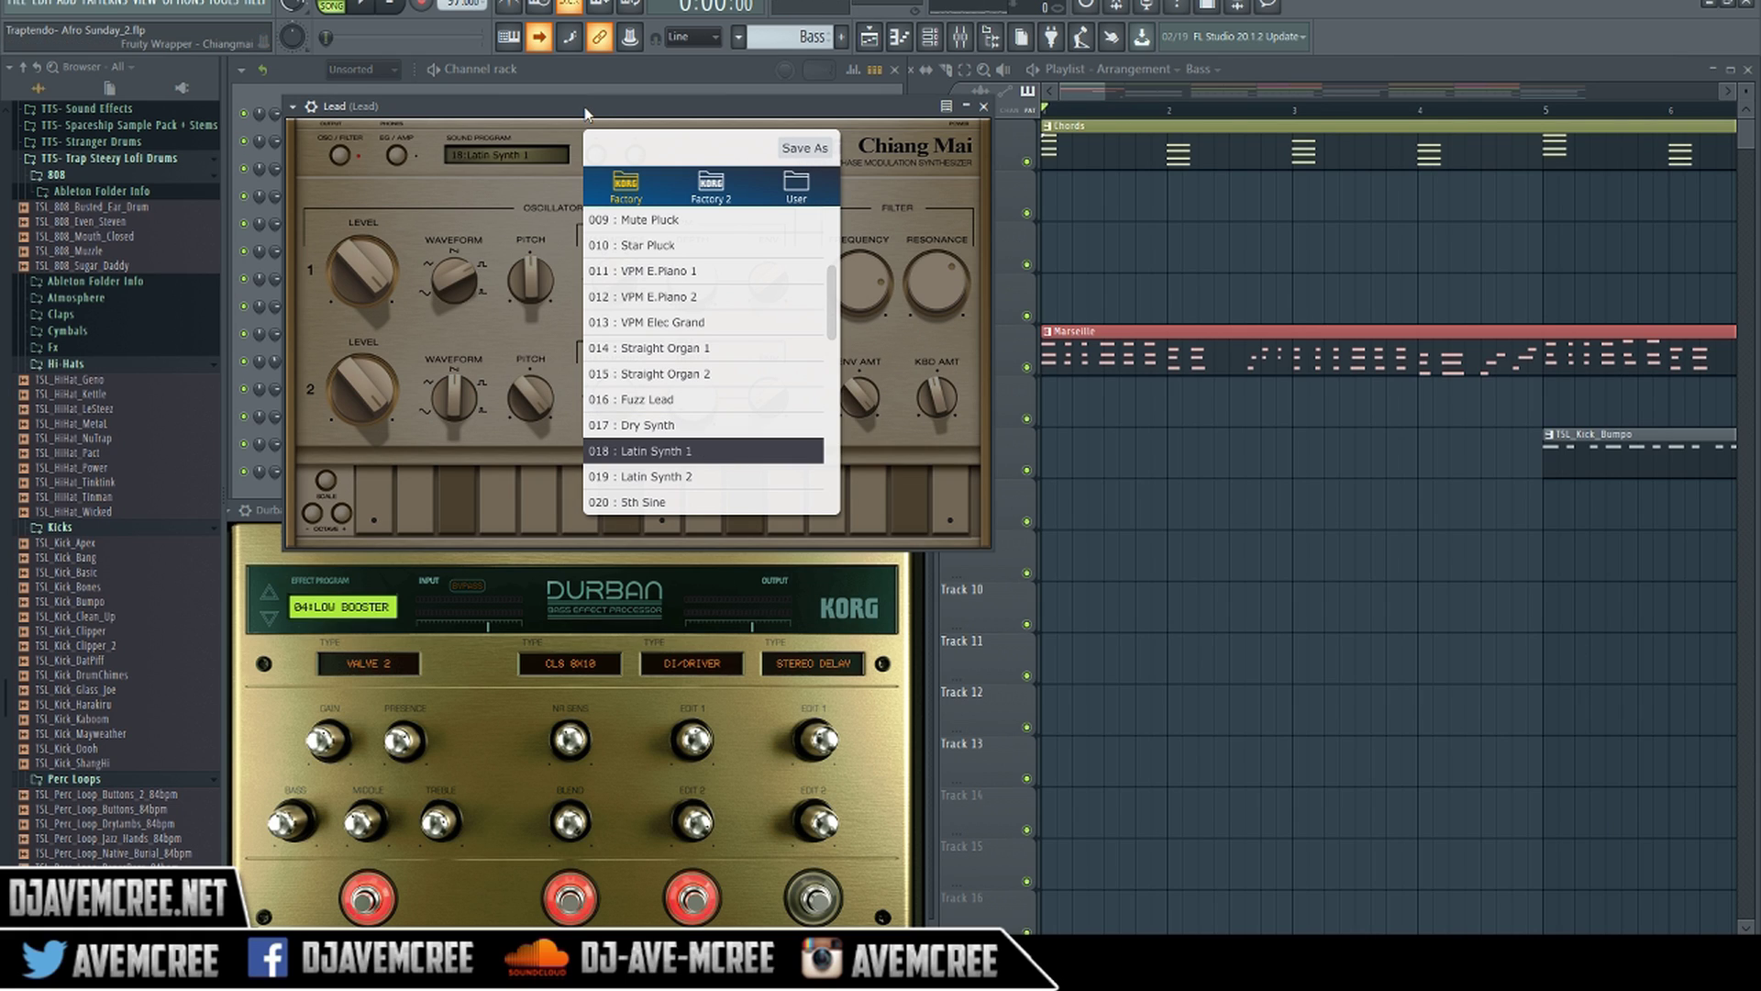
# Step: Select the playlist range from bar 9 to bar 17 for looped playback
pyautogui.click(580, 73)
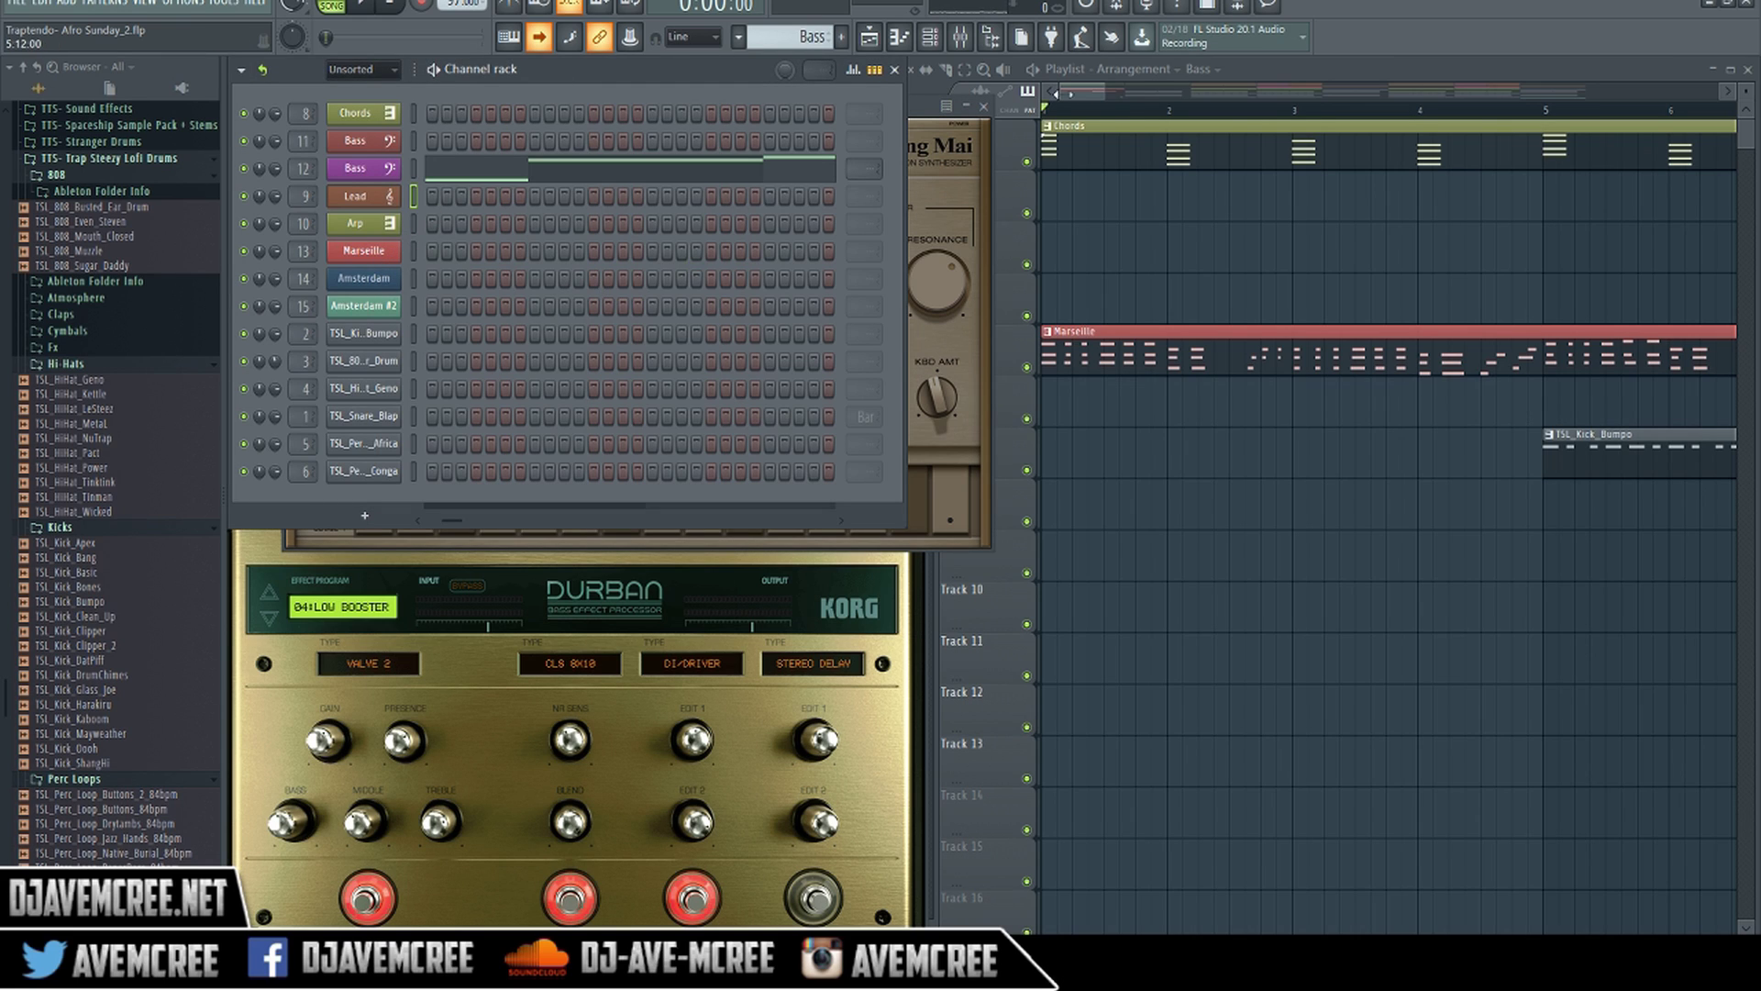
pyautogui.moveTo(1098, 88); pyautogui.dragTo(1124, 119)
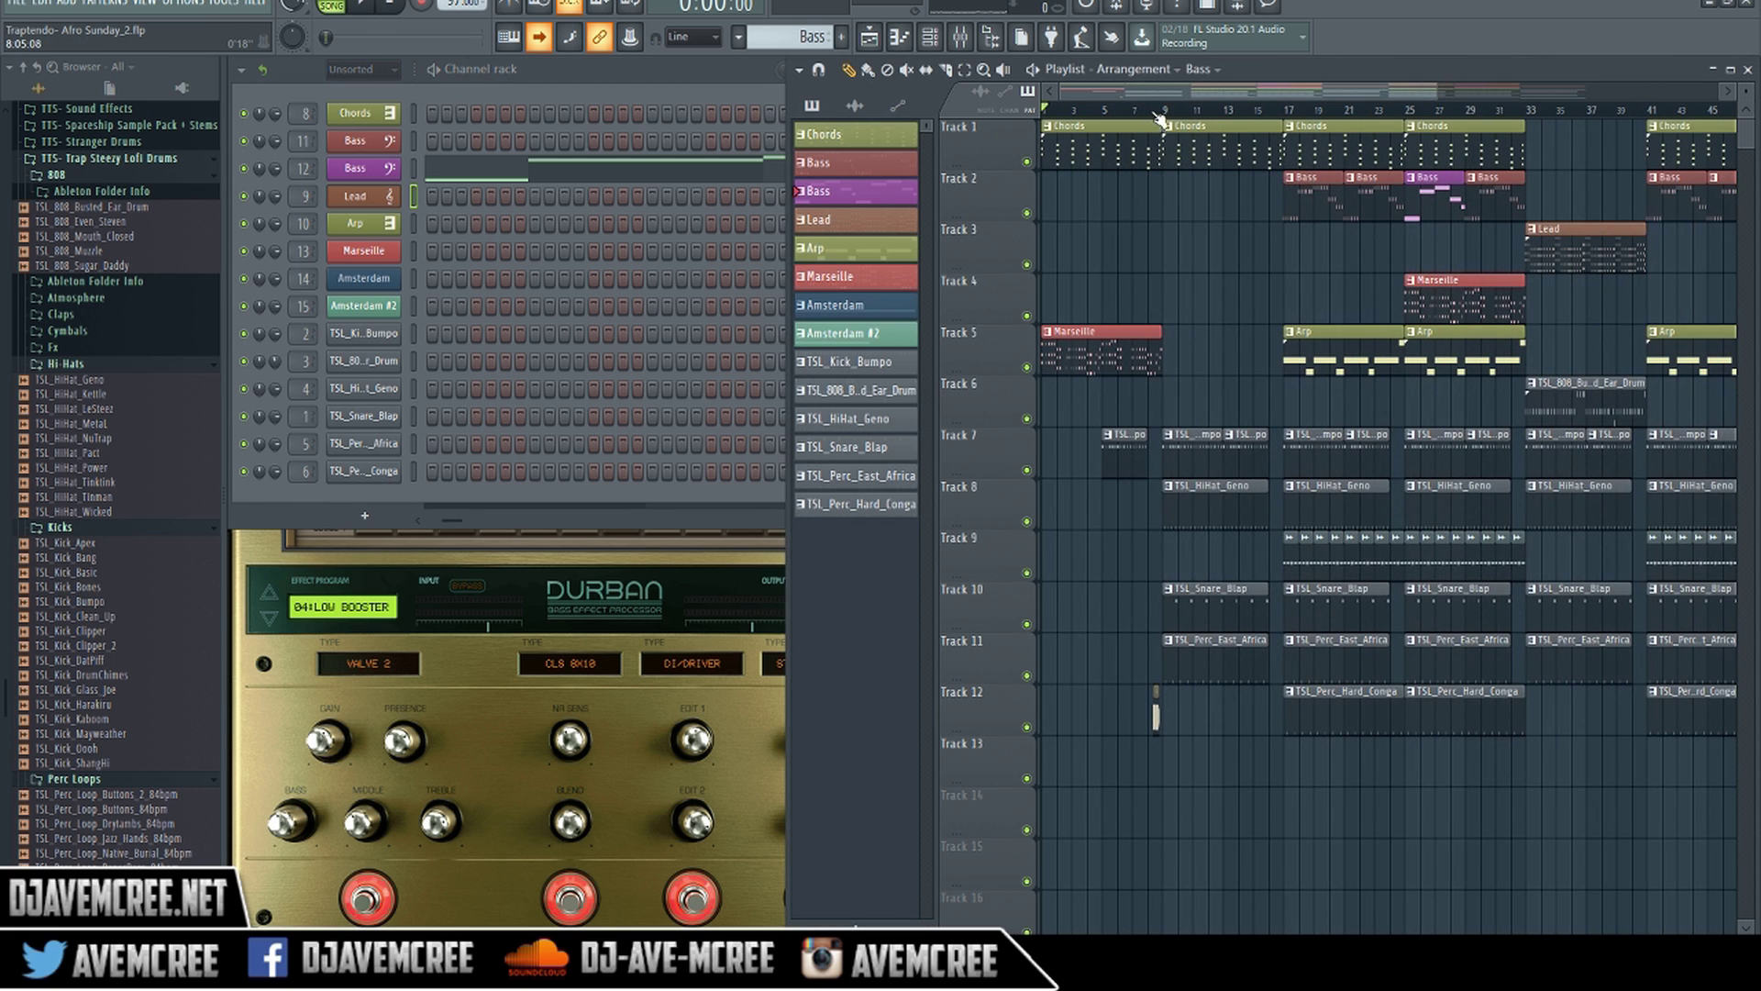
pyautogui.moveTo(1172, 119); pyautogui.dragTo(1290, 112)
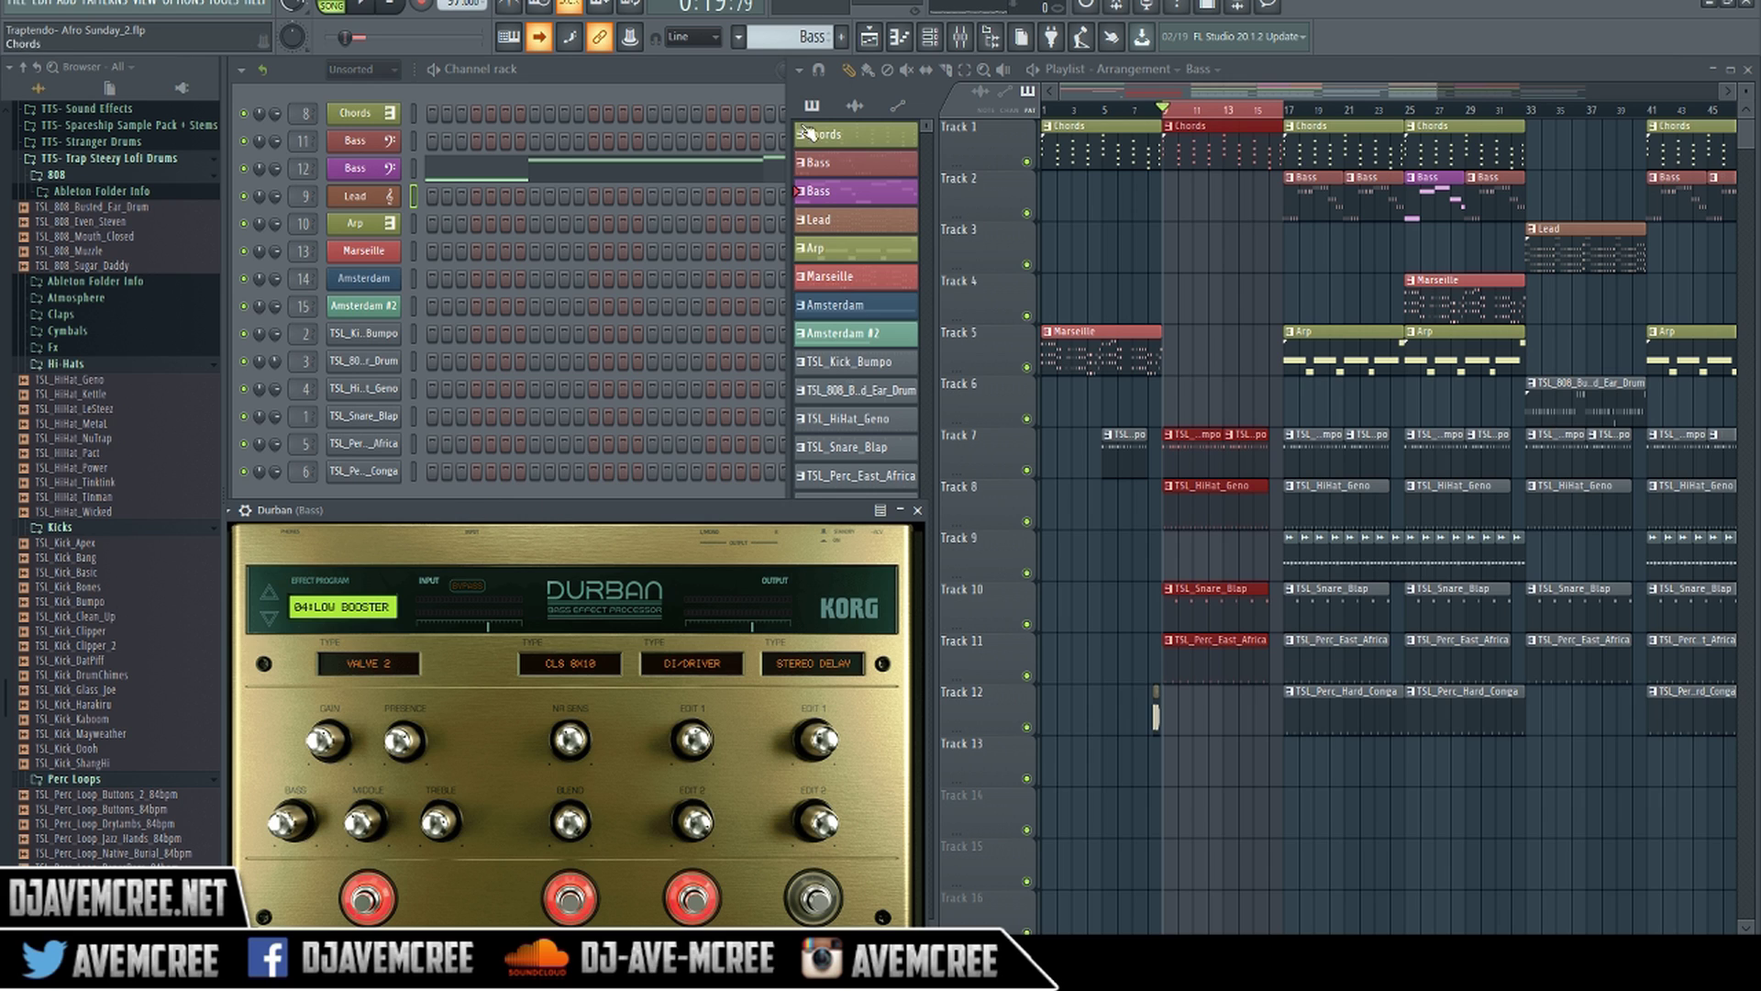
# Step: In the mixer, mute the TSL_808_Busted_Ear_Drum track, solo TSL_Kick_Bumpo and start playback
pyautogui.click(960, 36)
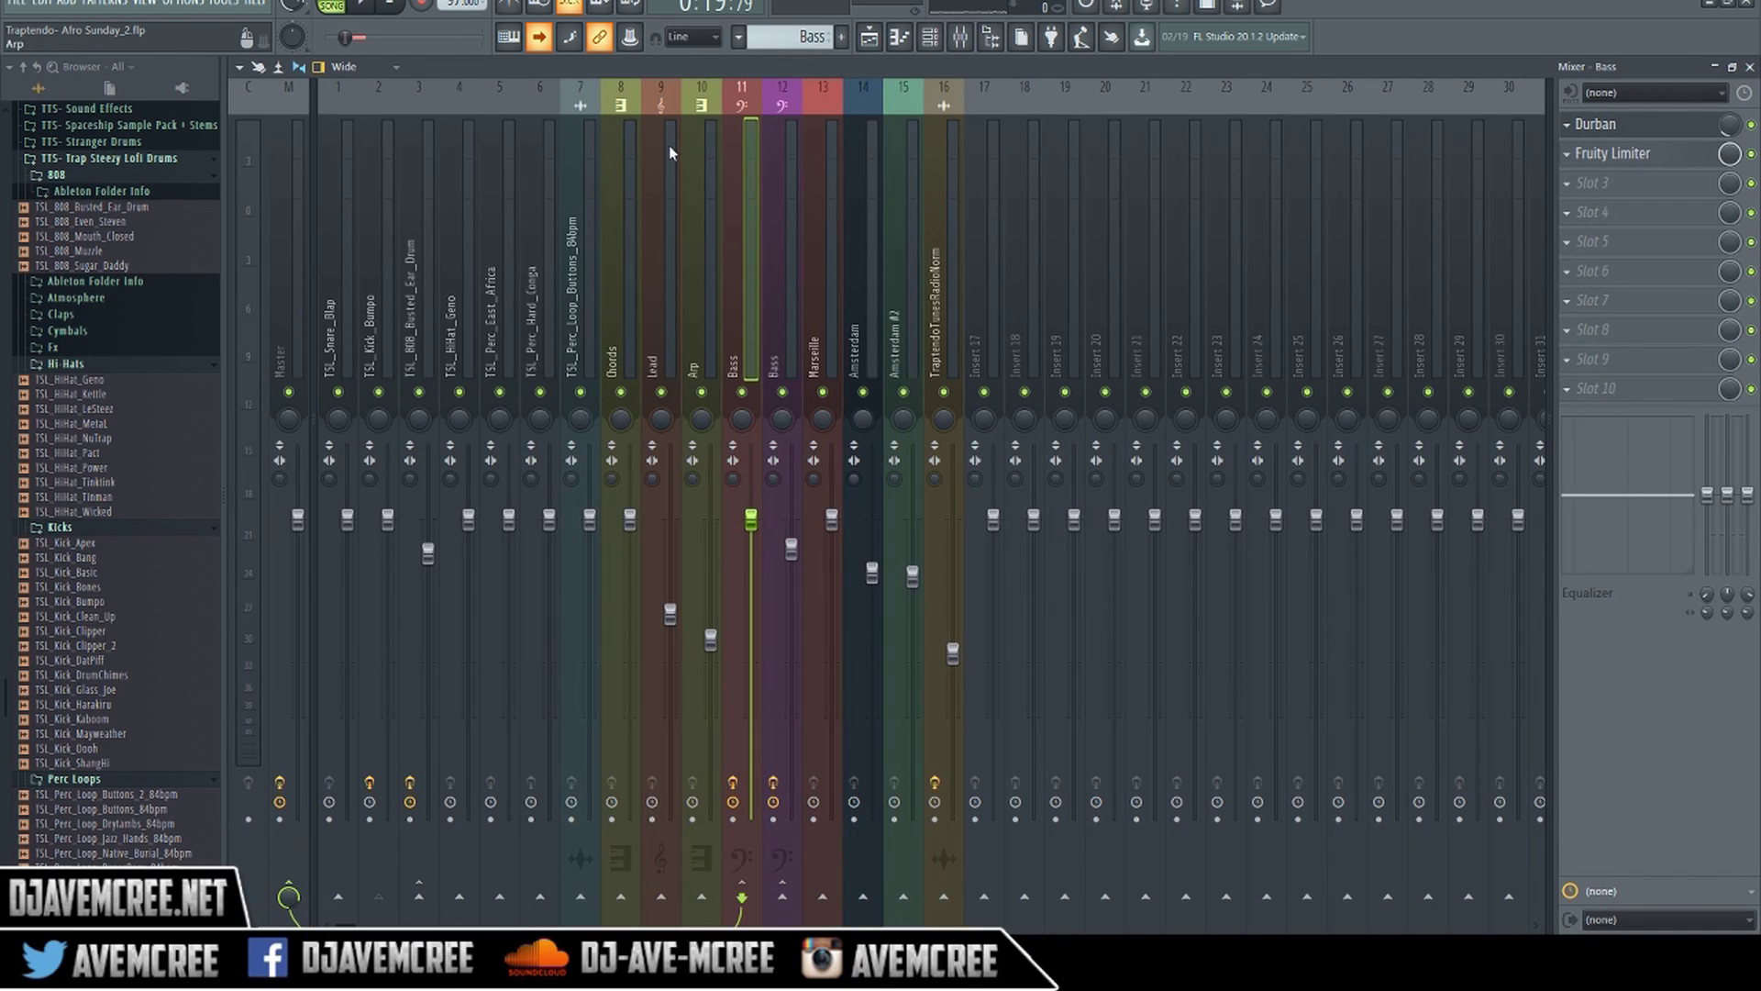
pyautogui.click(428, 392)
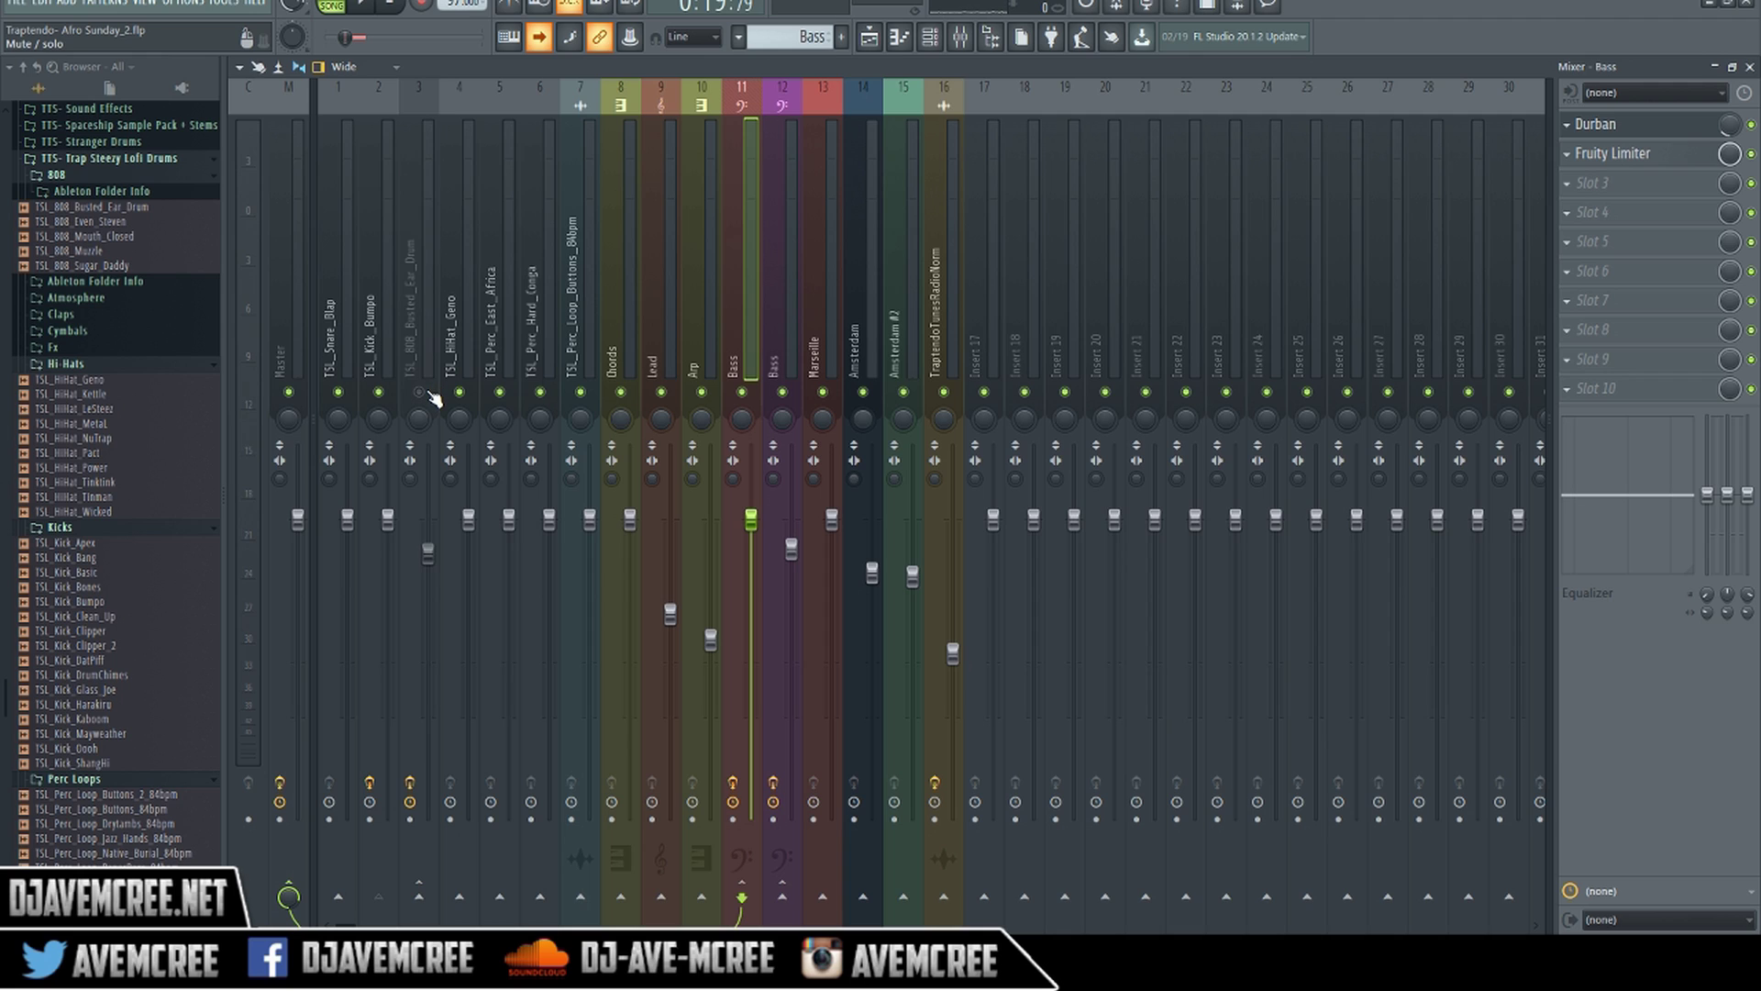
pyautogui.rightClick(379, 393)
pyautogui.click(419, 394)
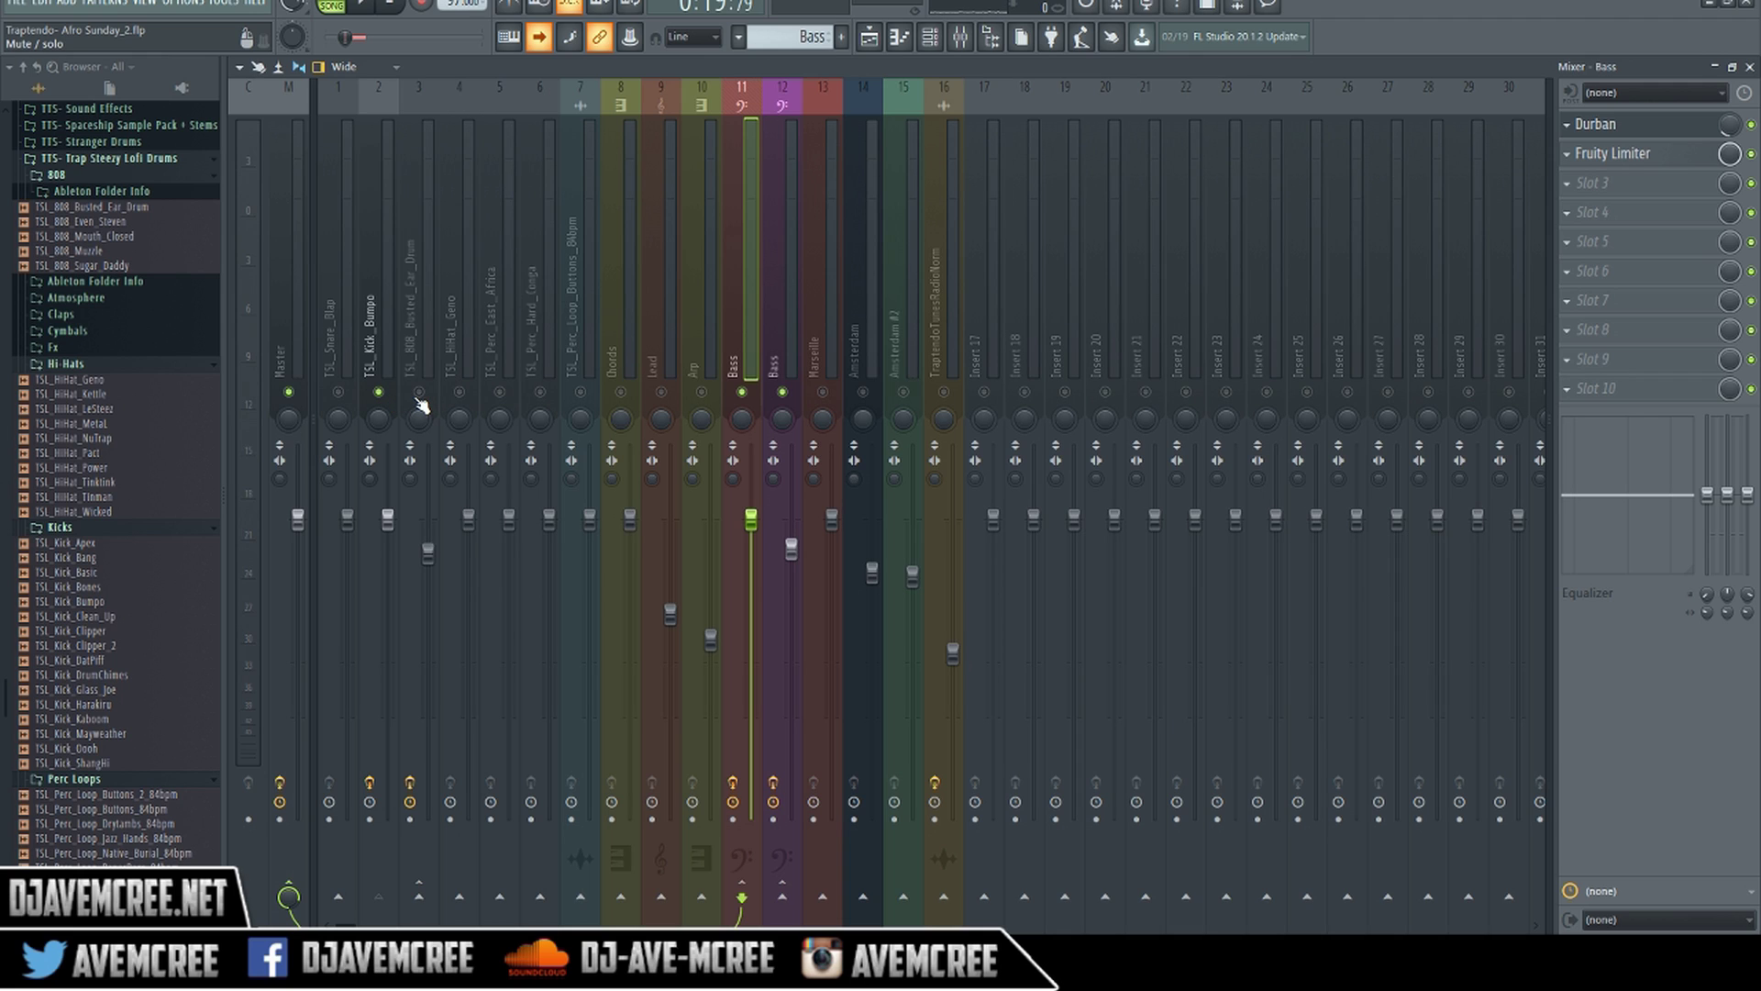
pyautogui.press('space')
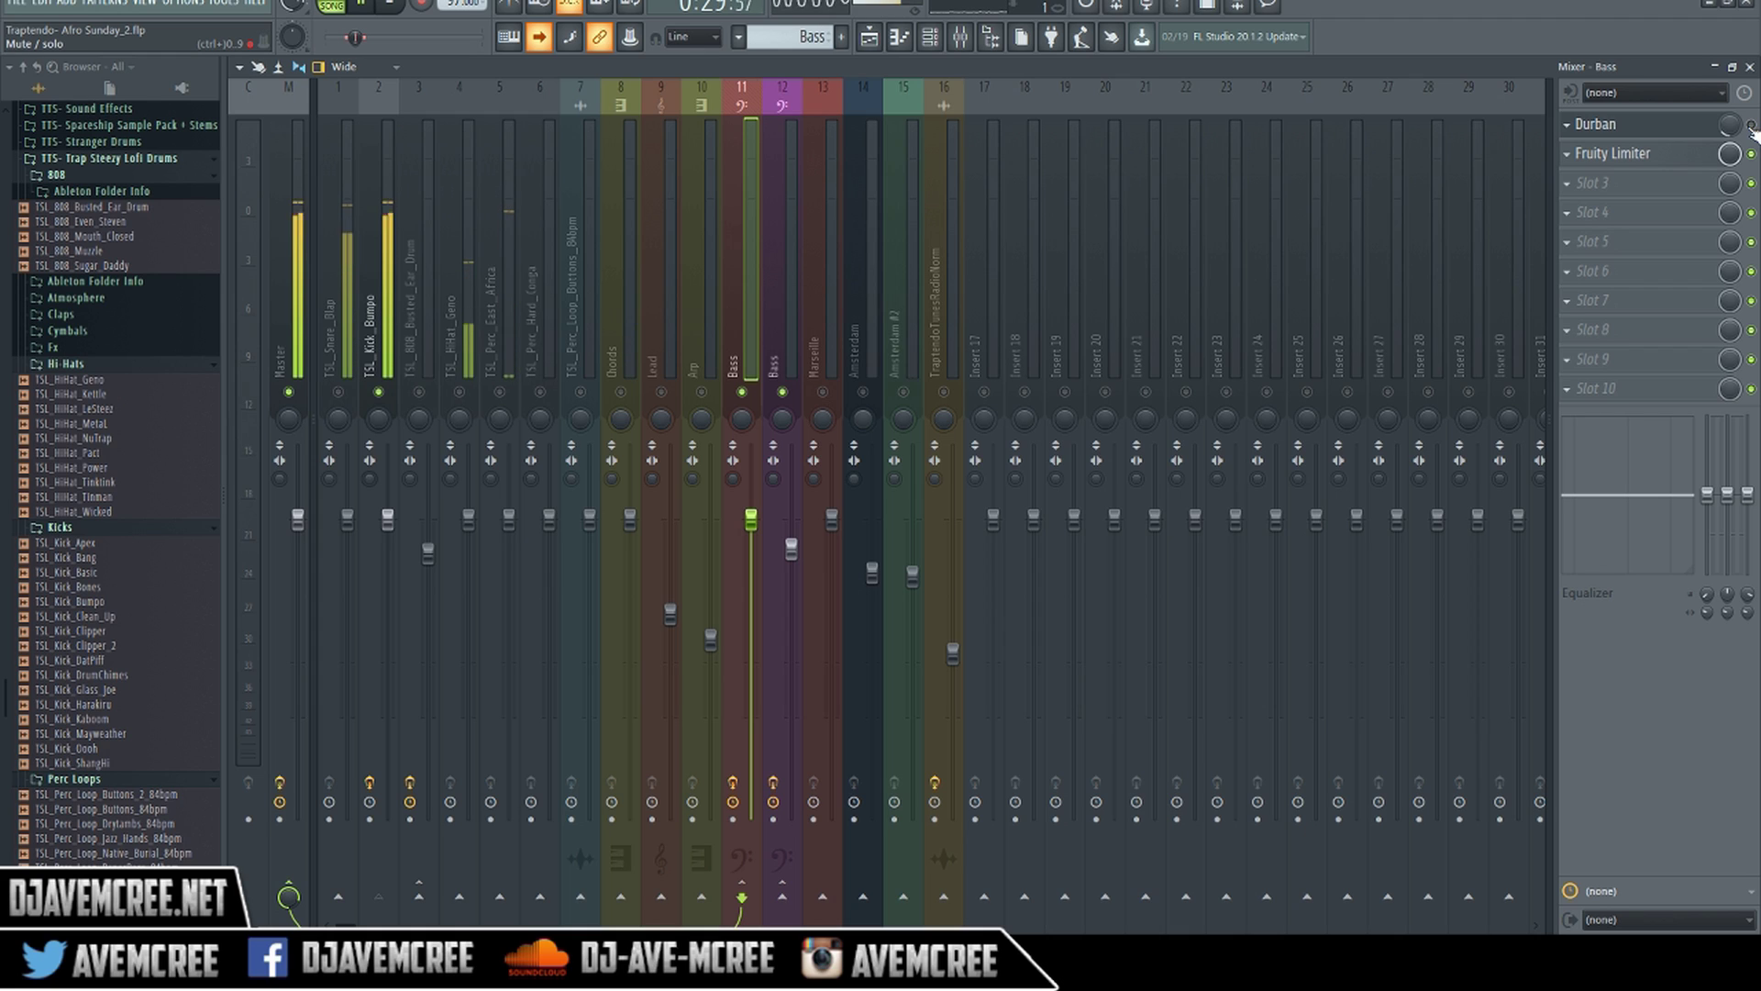
# Step: View the Durban effect on the TSL_Kick_Bumpo mixer track, restart playback and compare the kick with Durban switched off
pyautogui.click(372, 261)
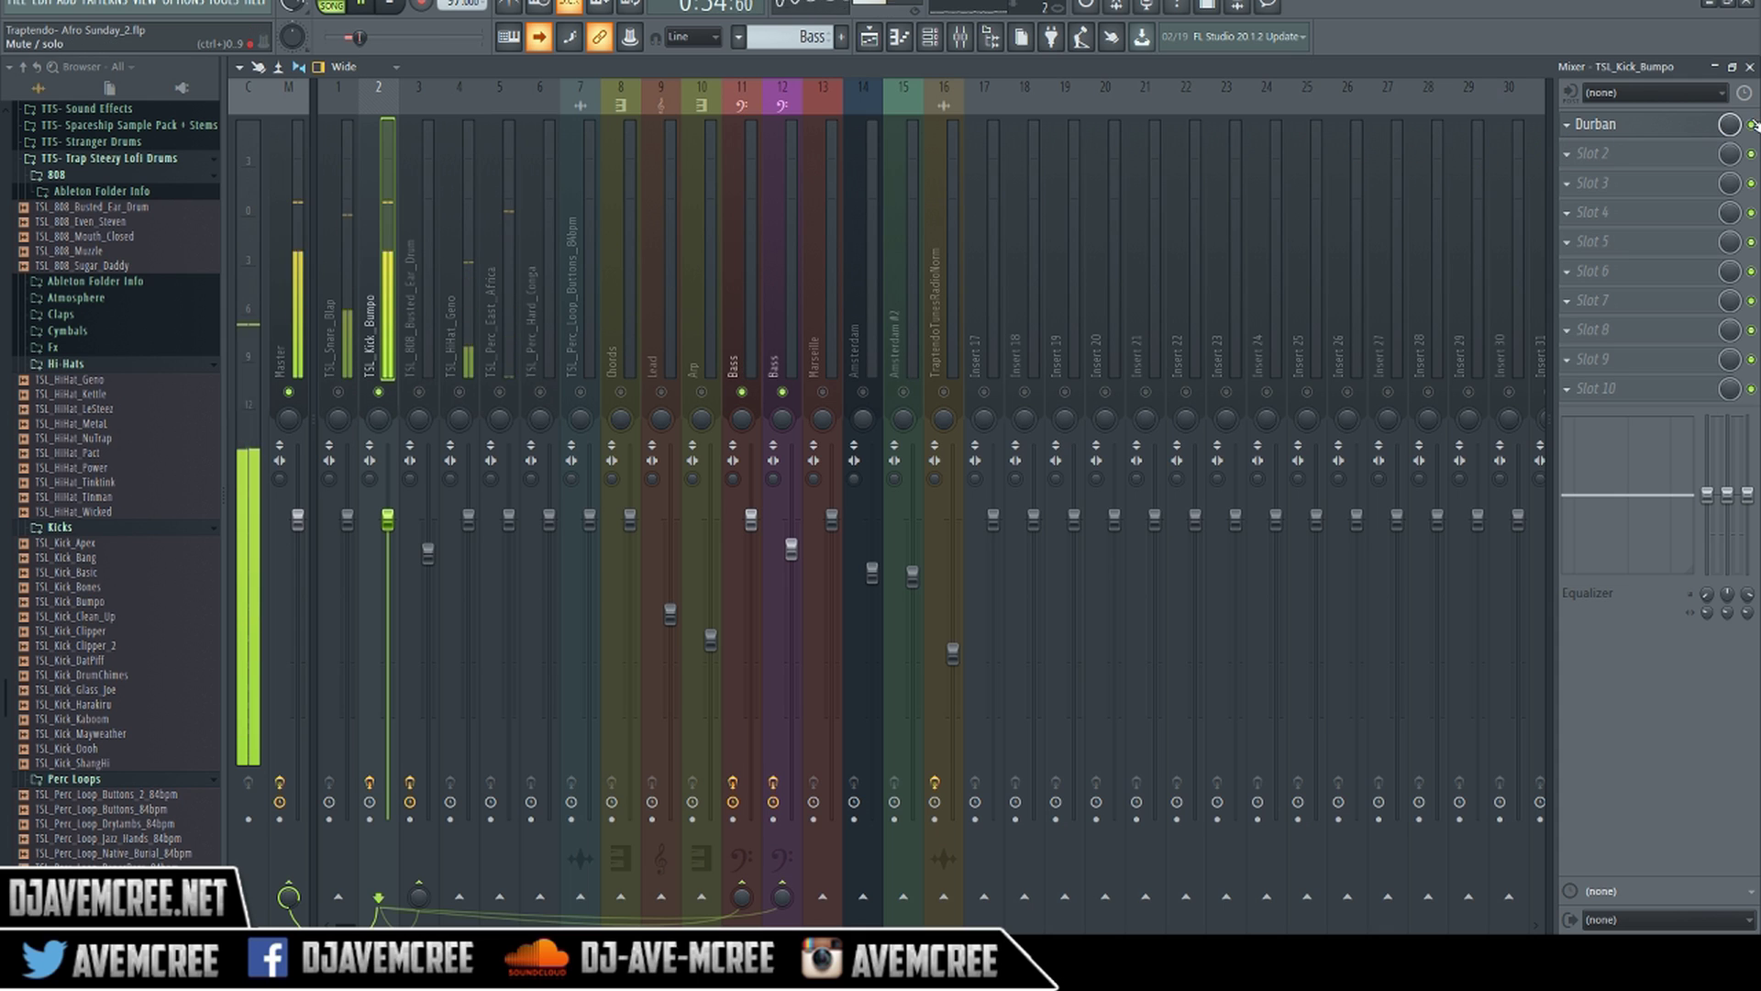
pyautogui.click(1612, 131)
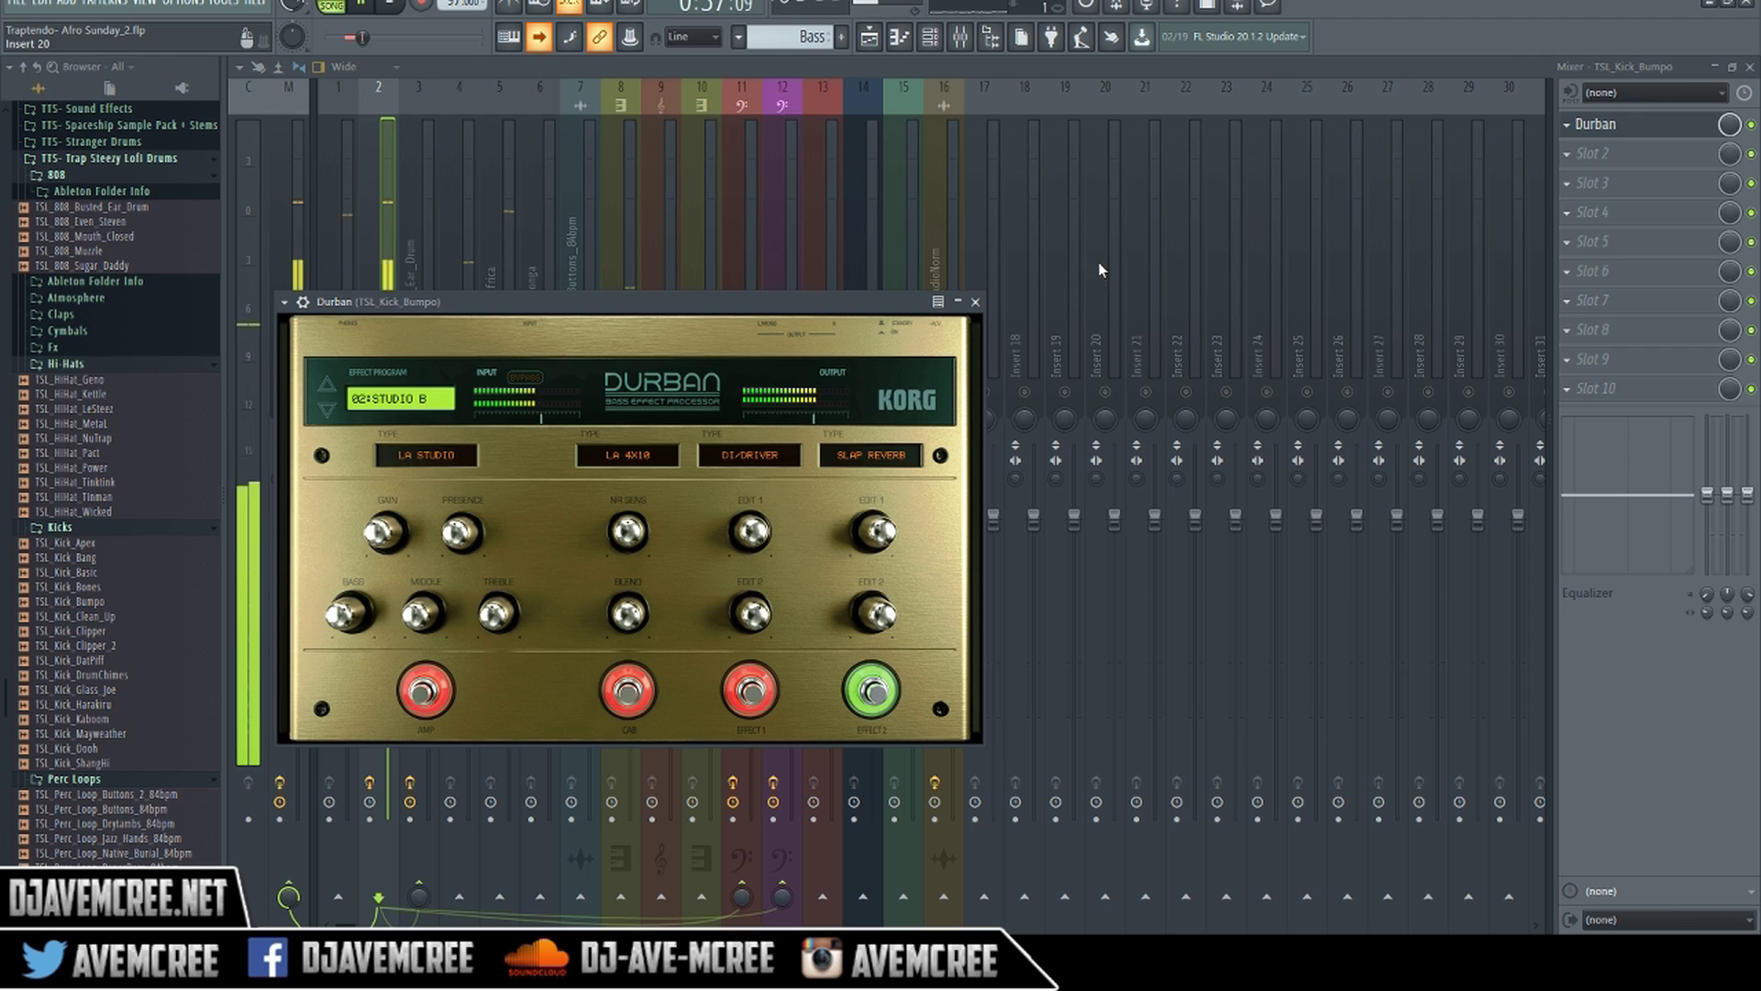
pyautogui.press('space')
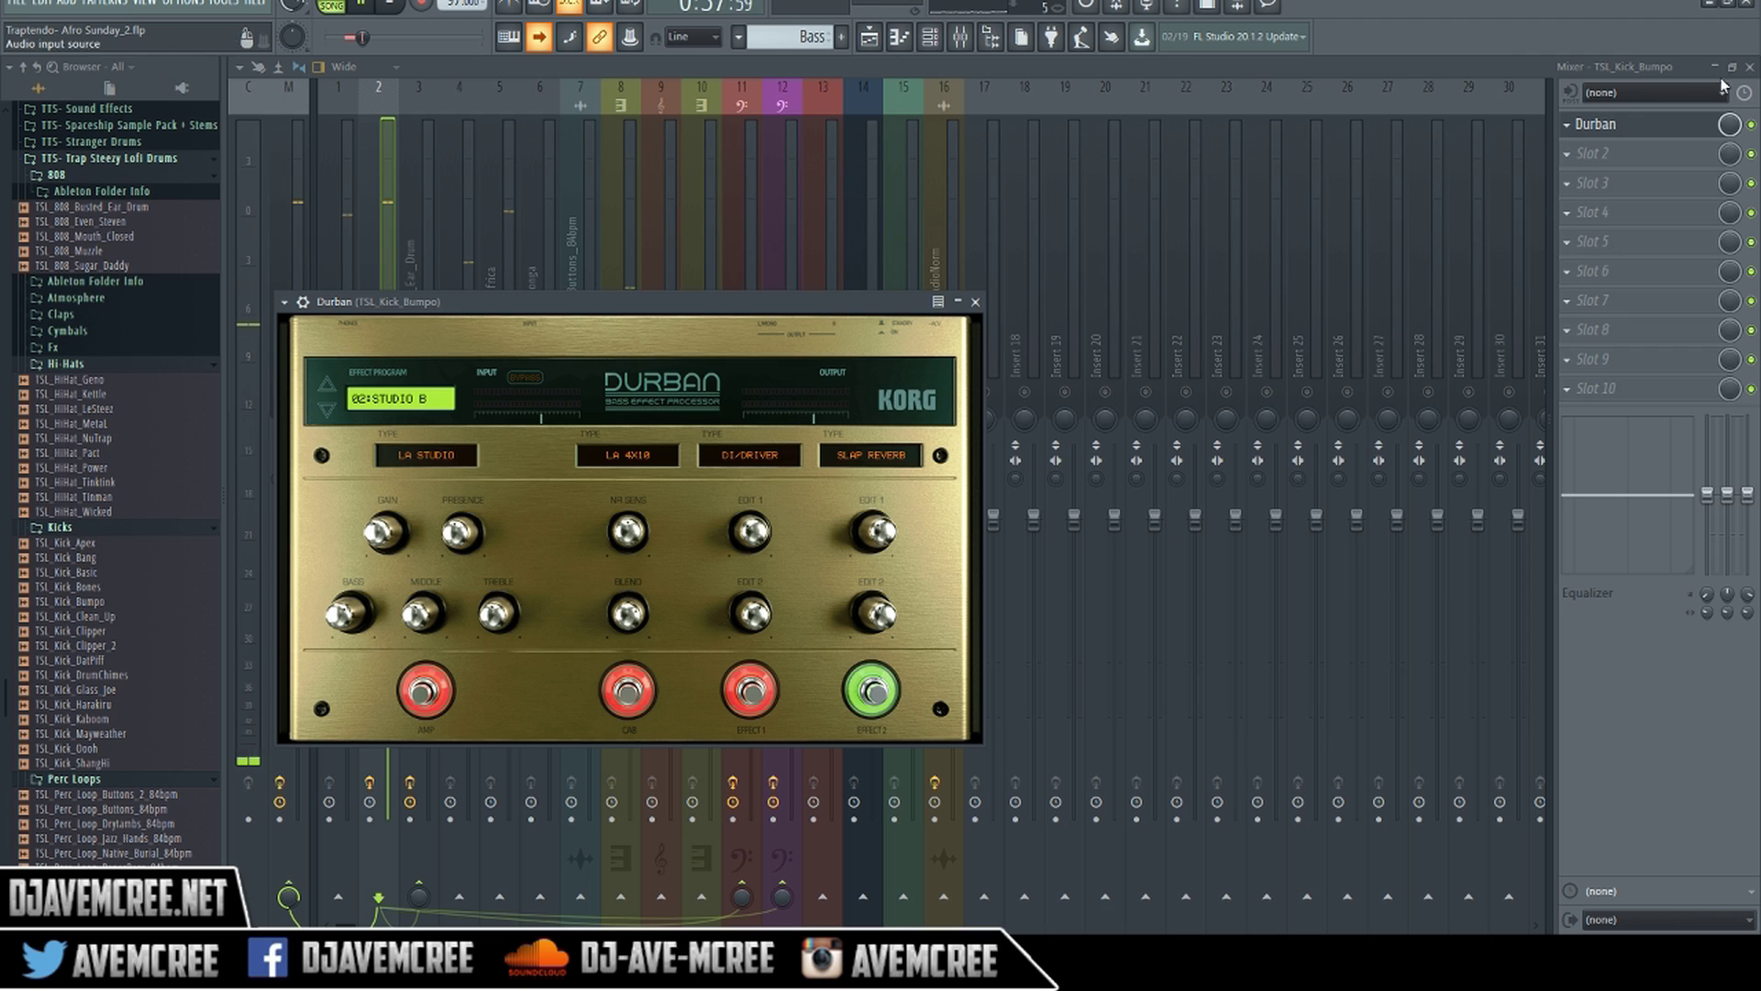
pyautogui.press('space')
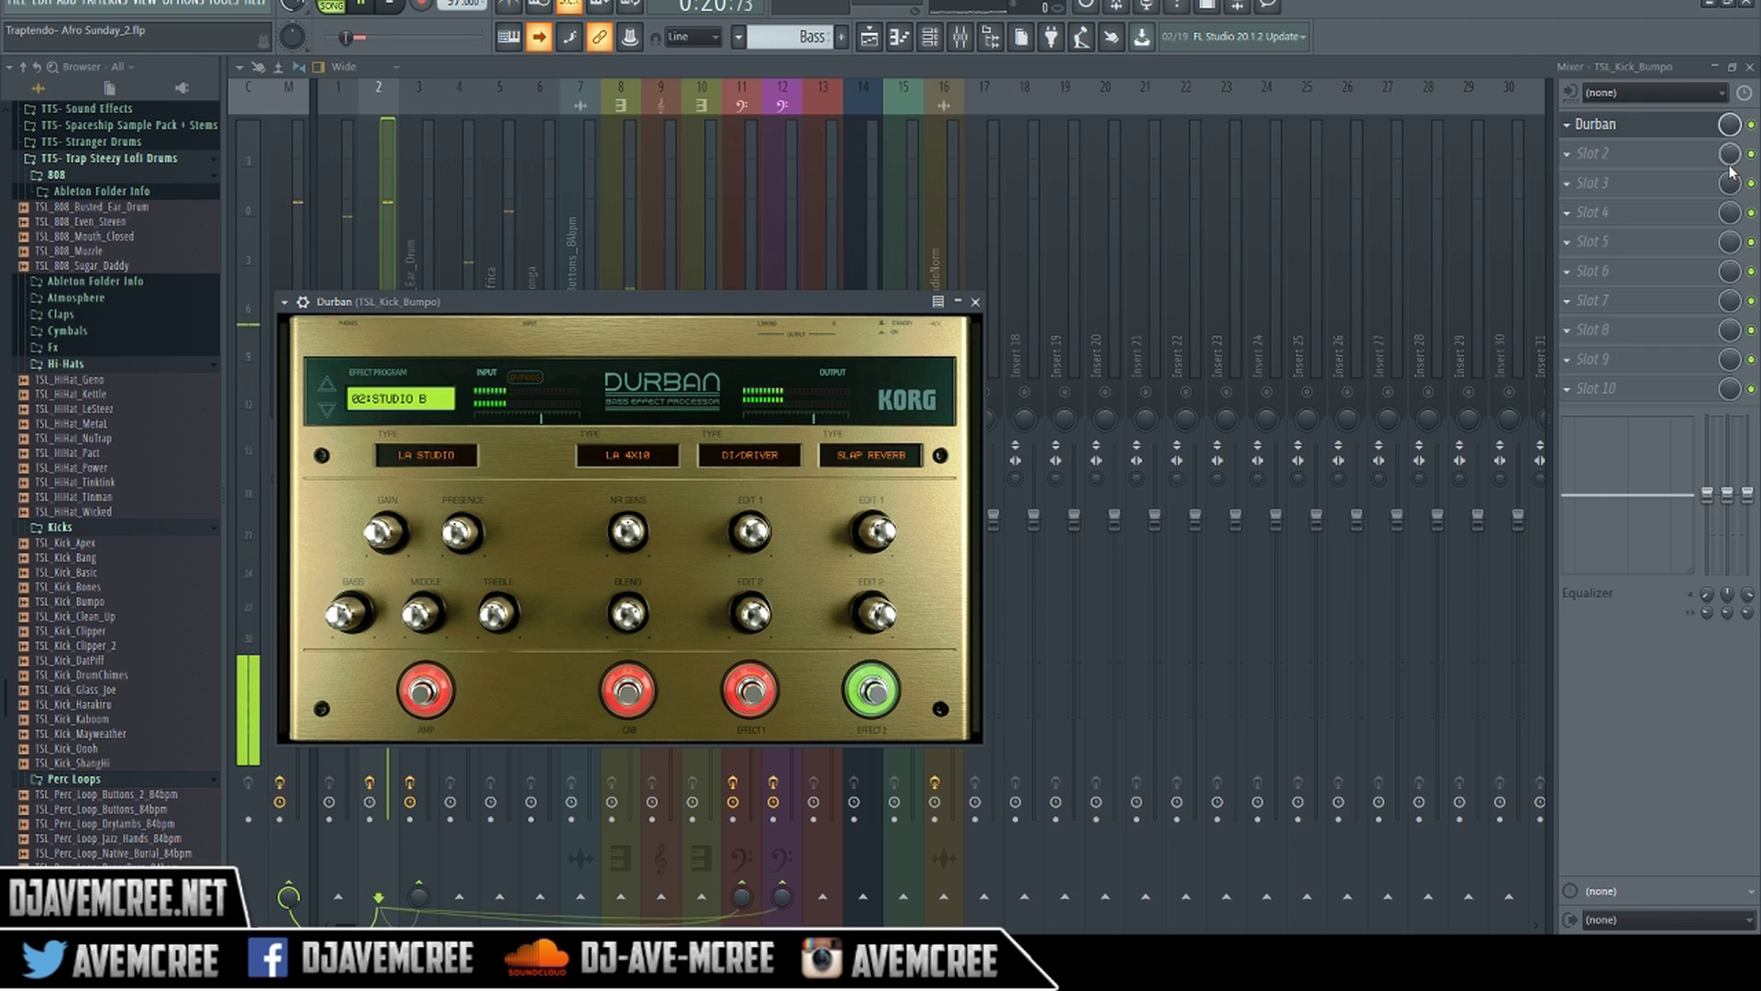
pyautogui.press('Escape')
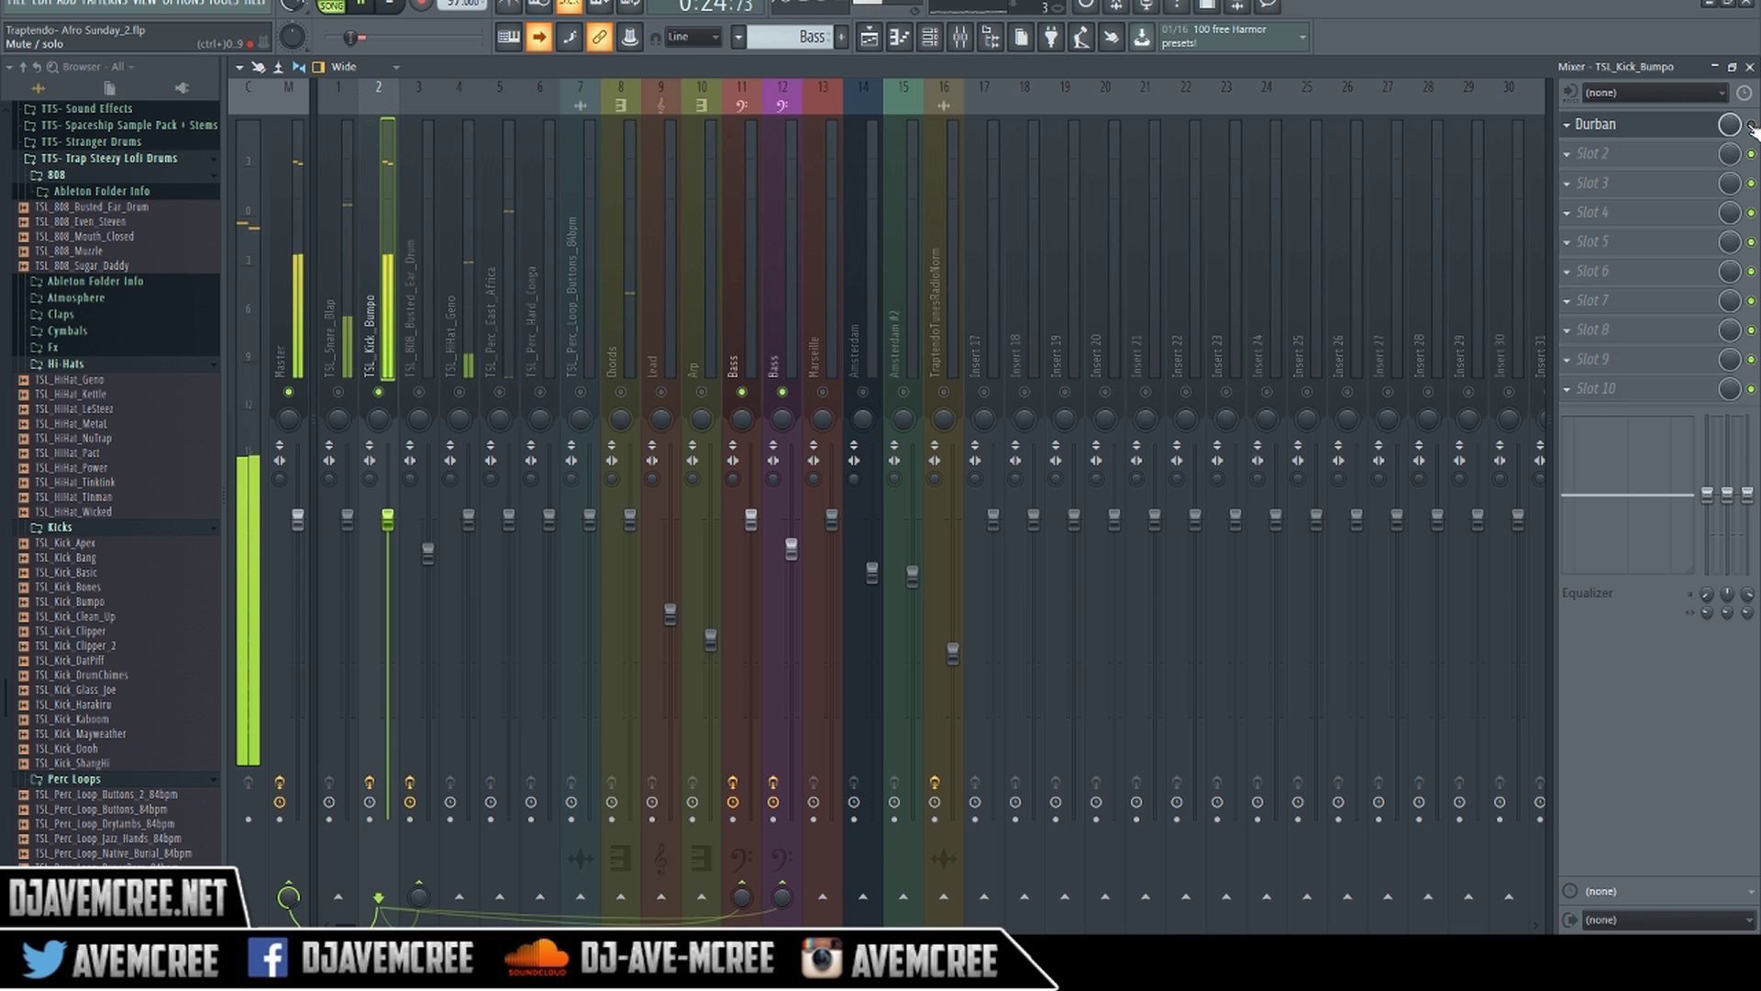
pyautogui.click(1750, 125)
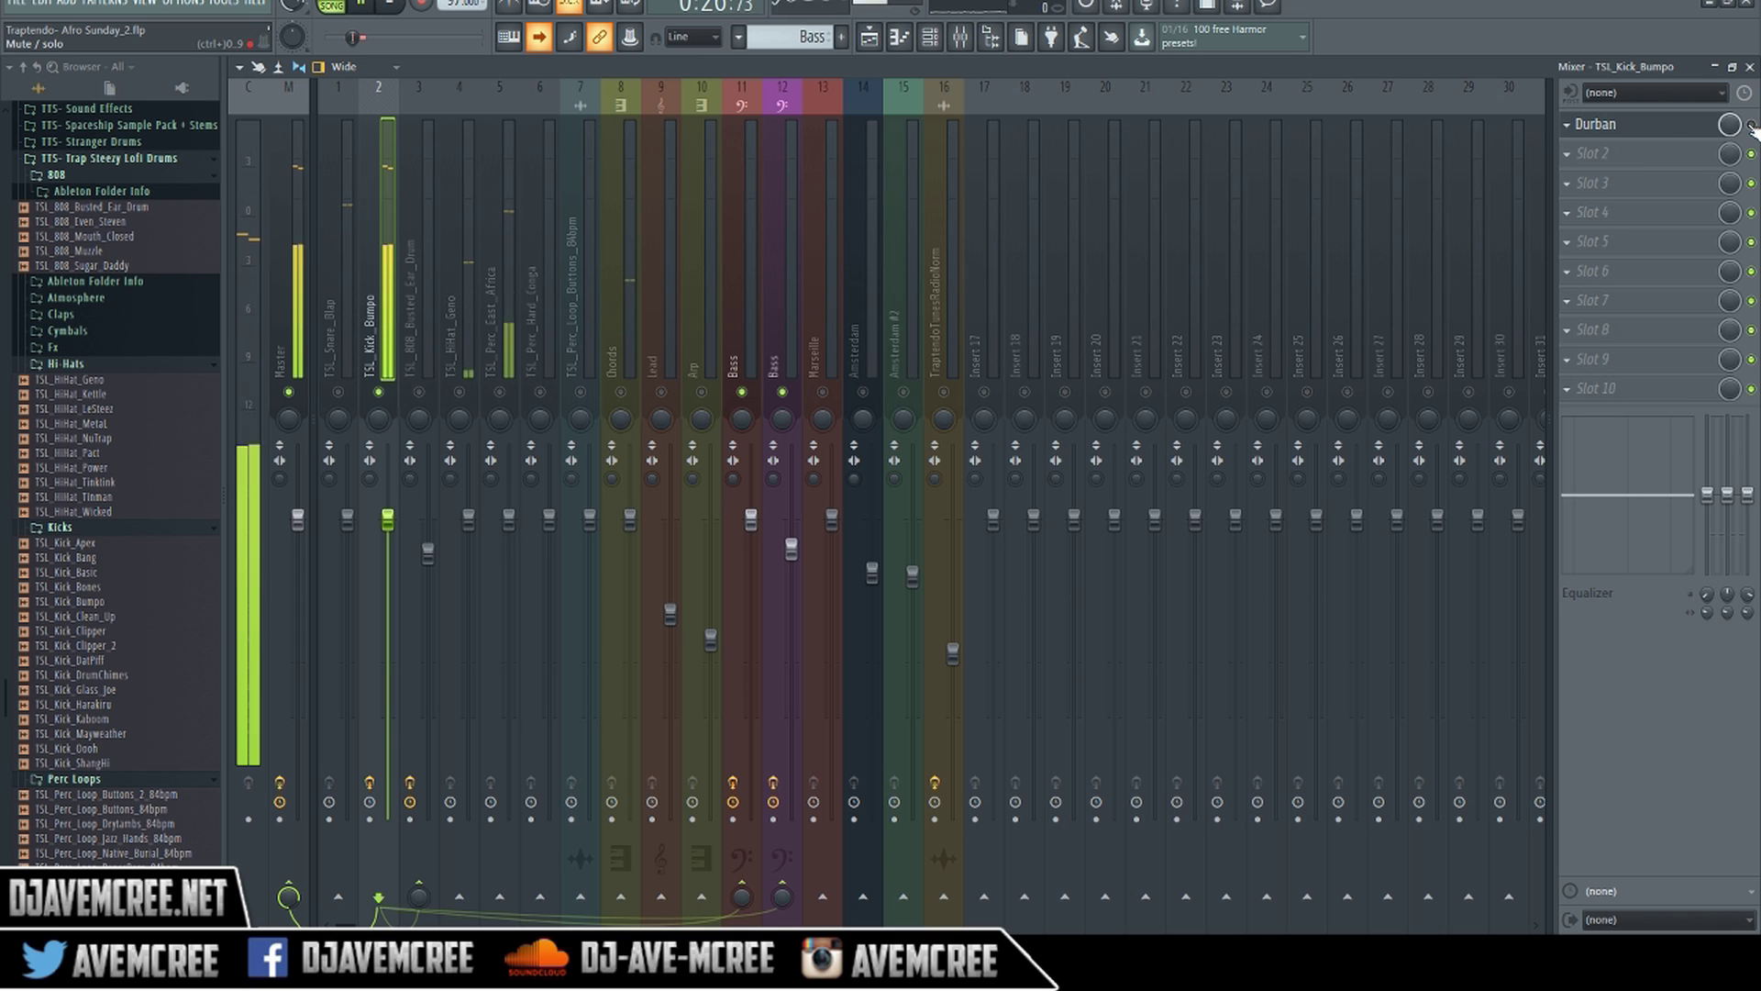
# Step: Reopen the kick track's Durban effect, show its detailed settings and load the Factory preset Jazz Combo
pyautogui.click(1659, 128)
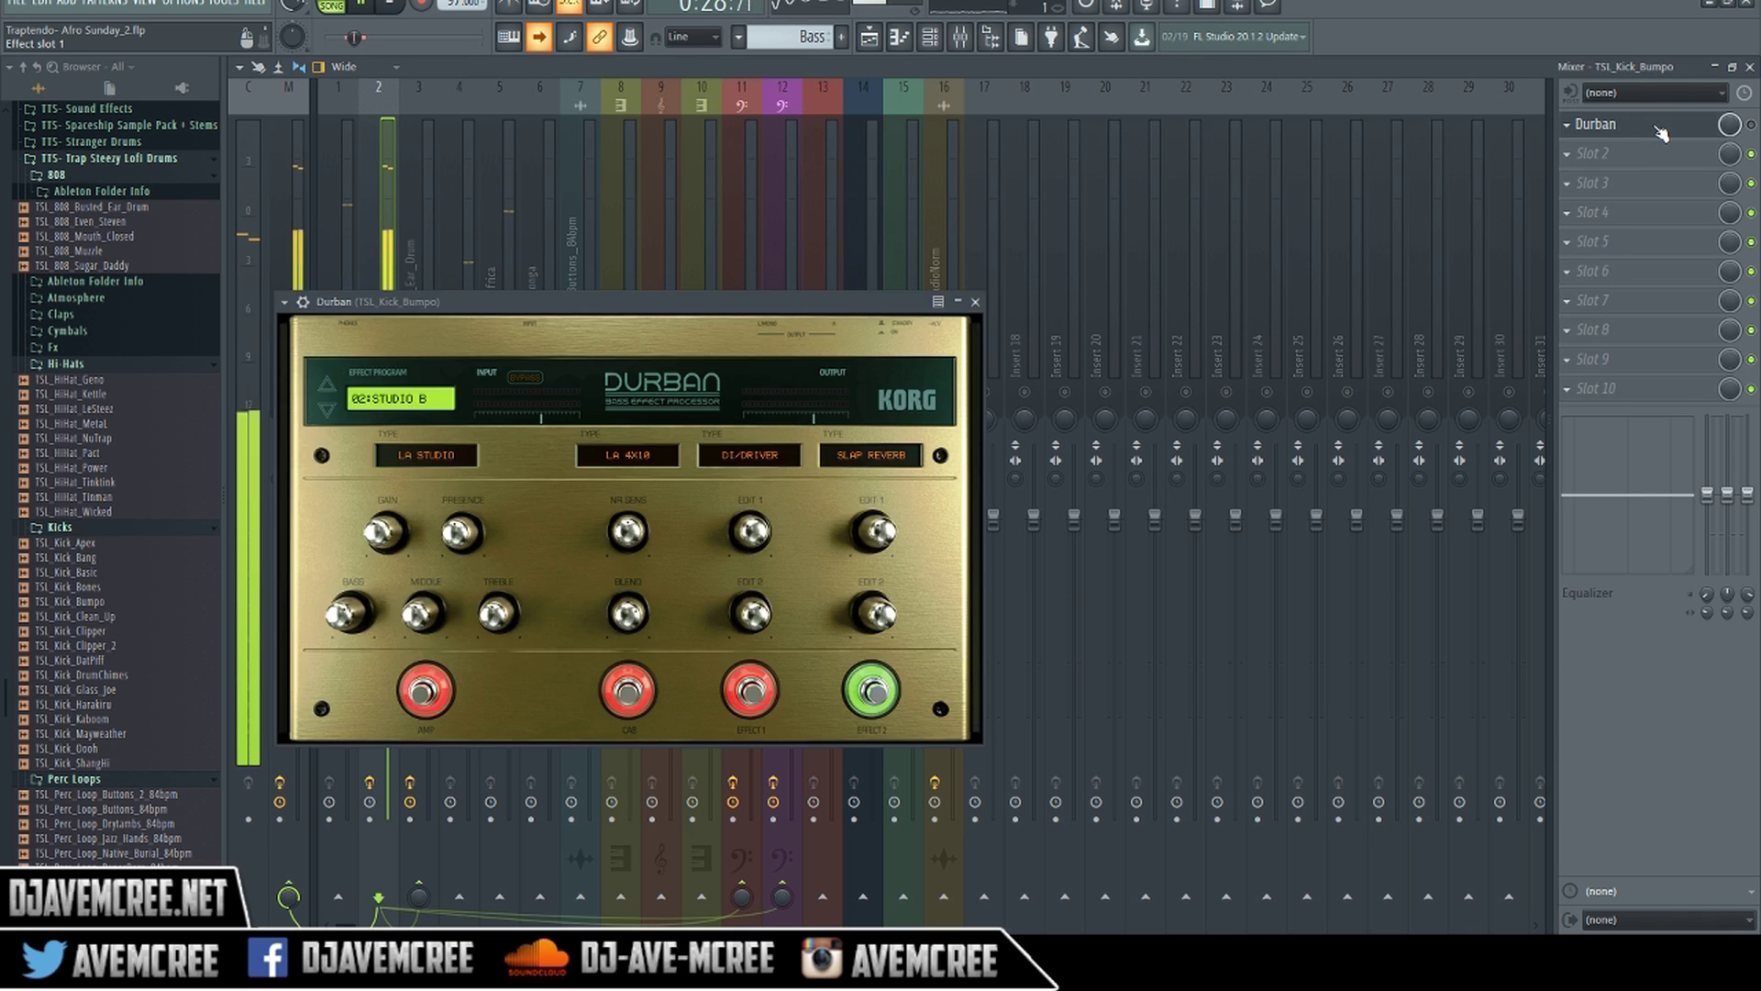
pyautogui.click(284, 302)
pyautogui.click(304, 305)
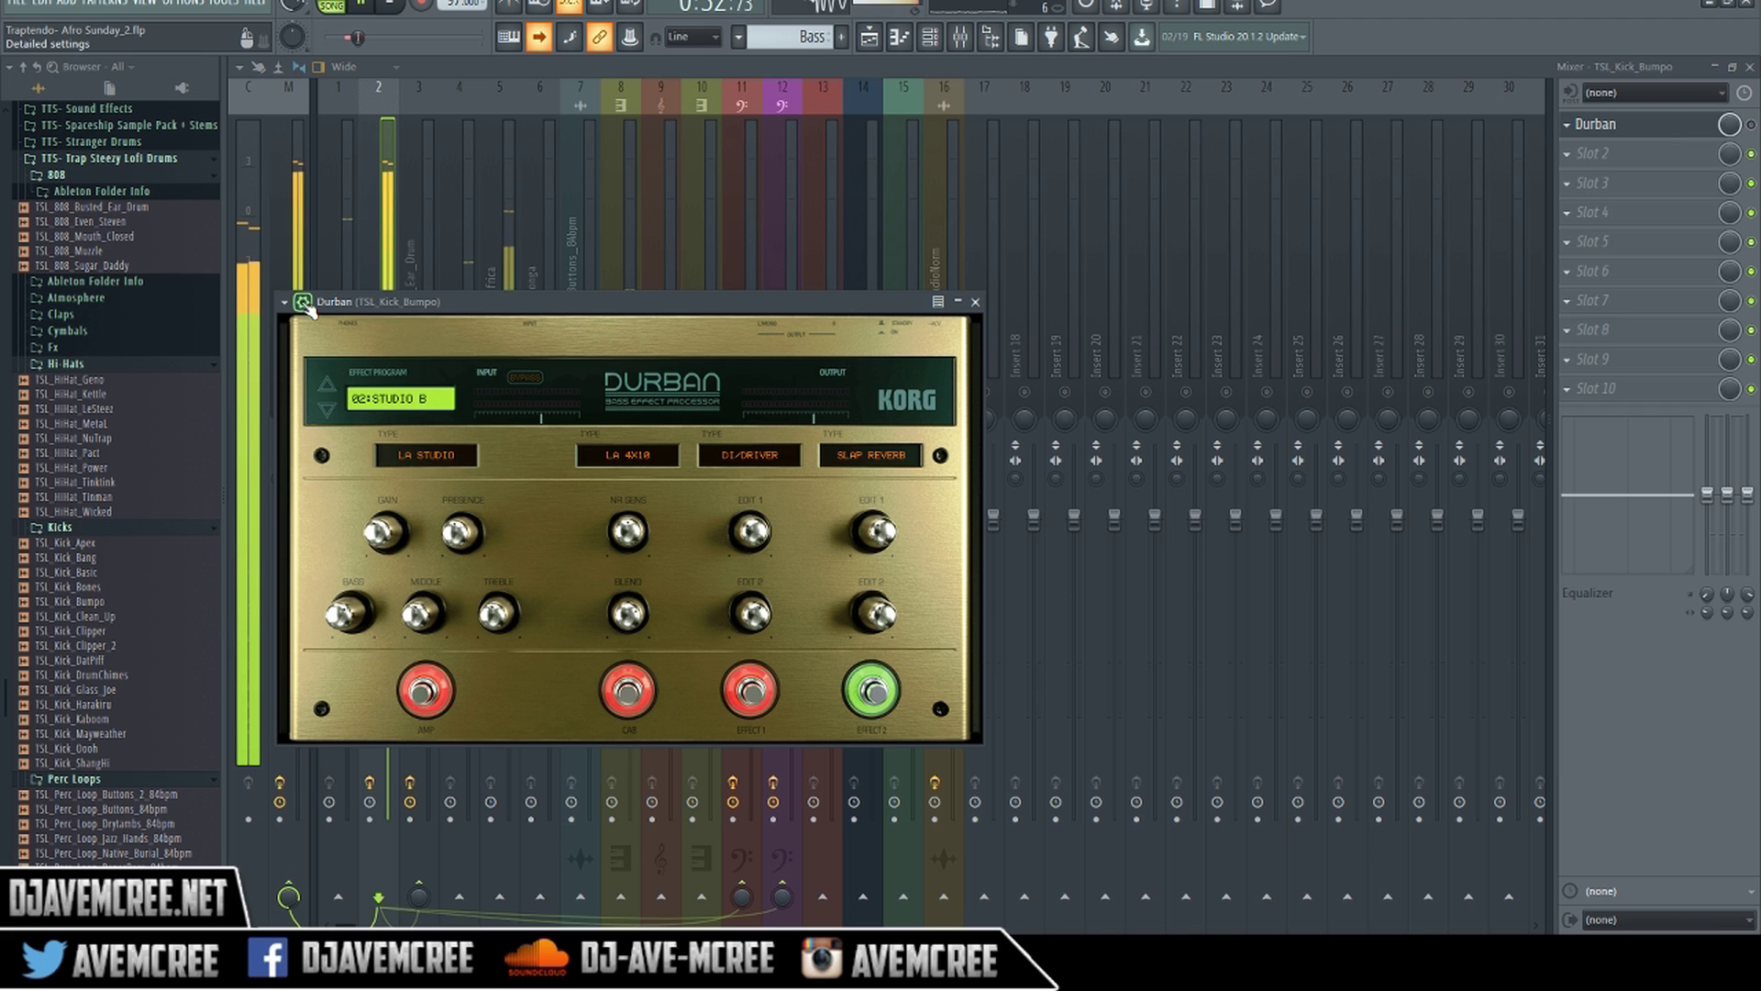
pyautogui.click(303, 303)
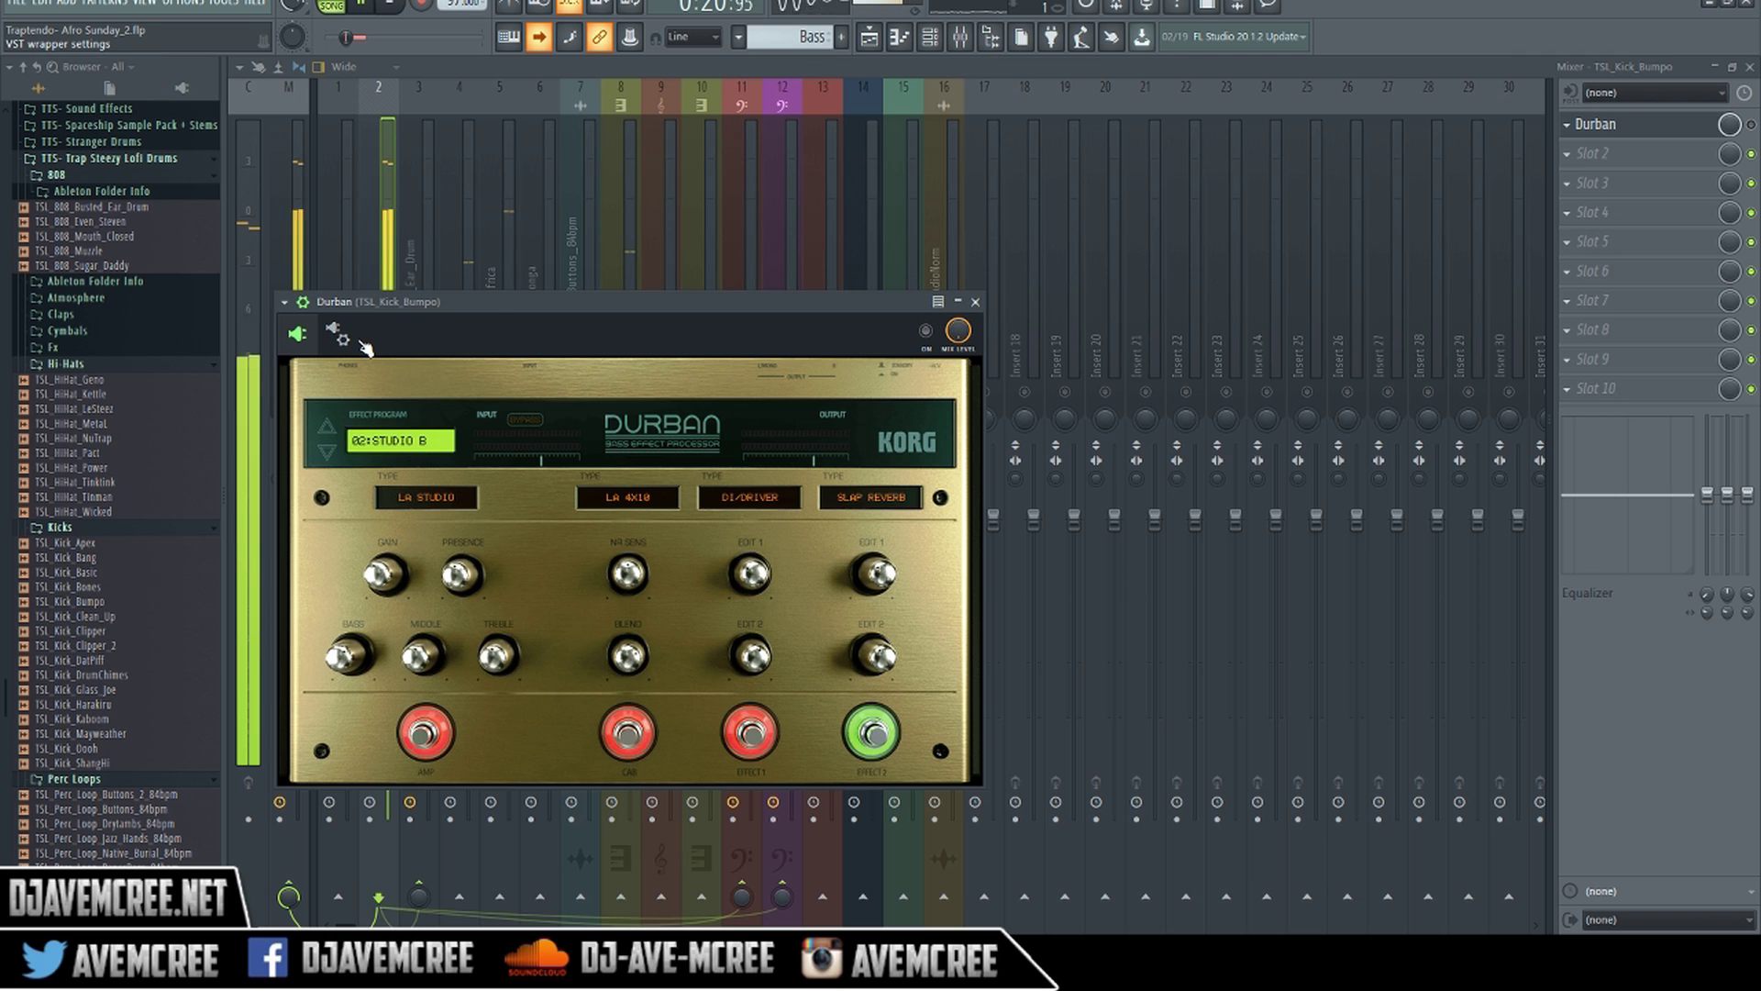
pyautogui.click(385, 441)
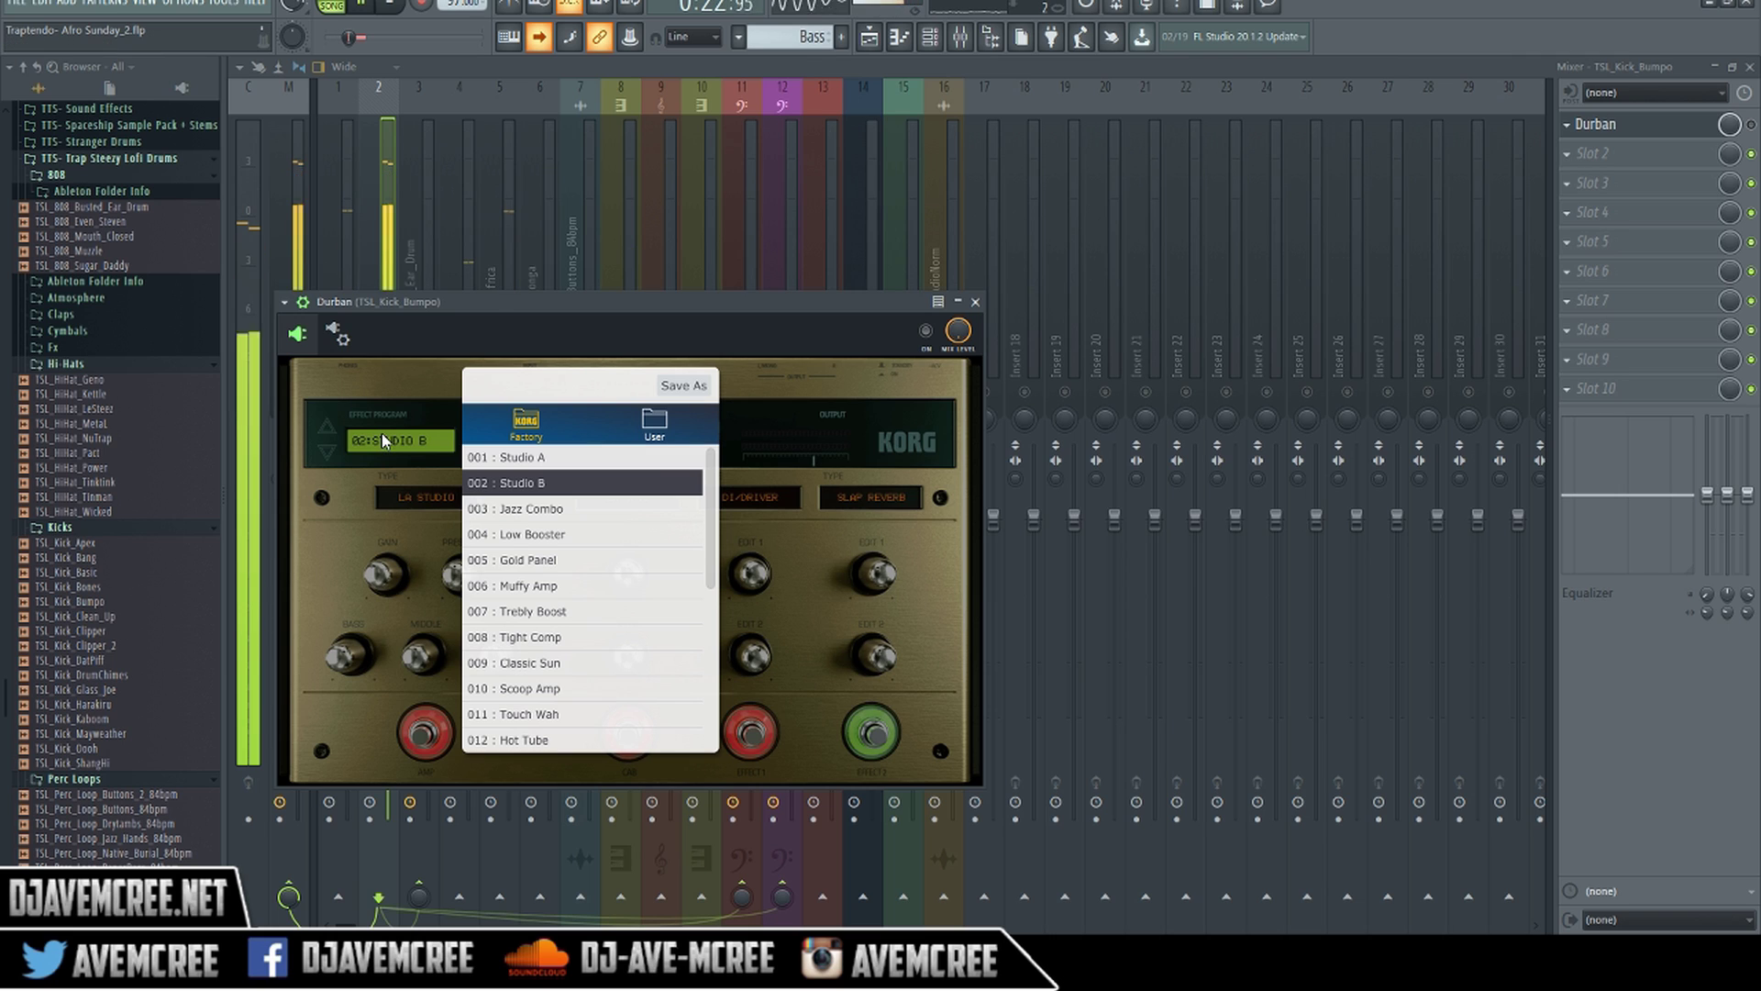
pyautogui.click(540, 516)
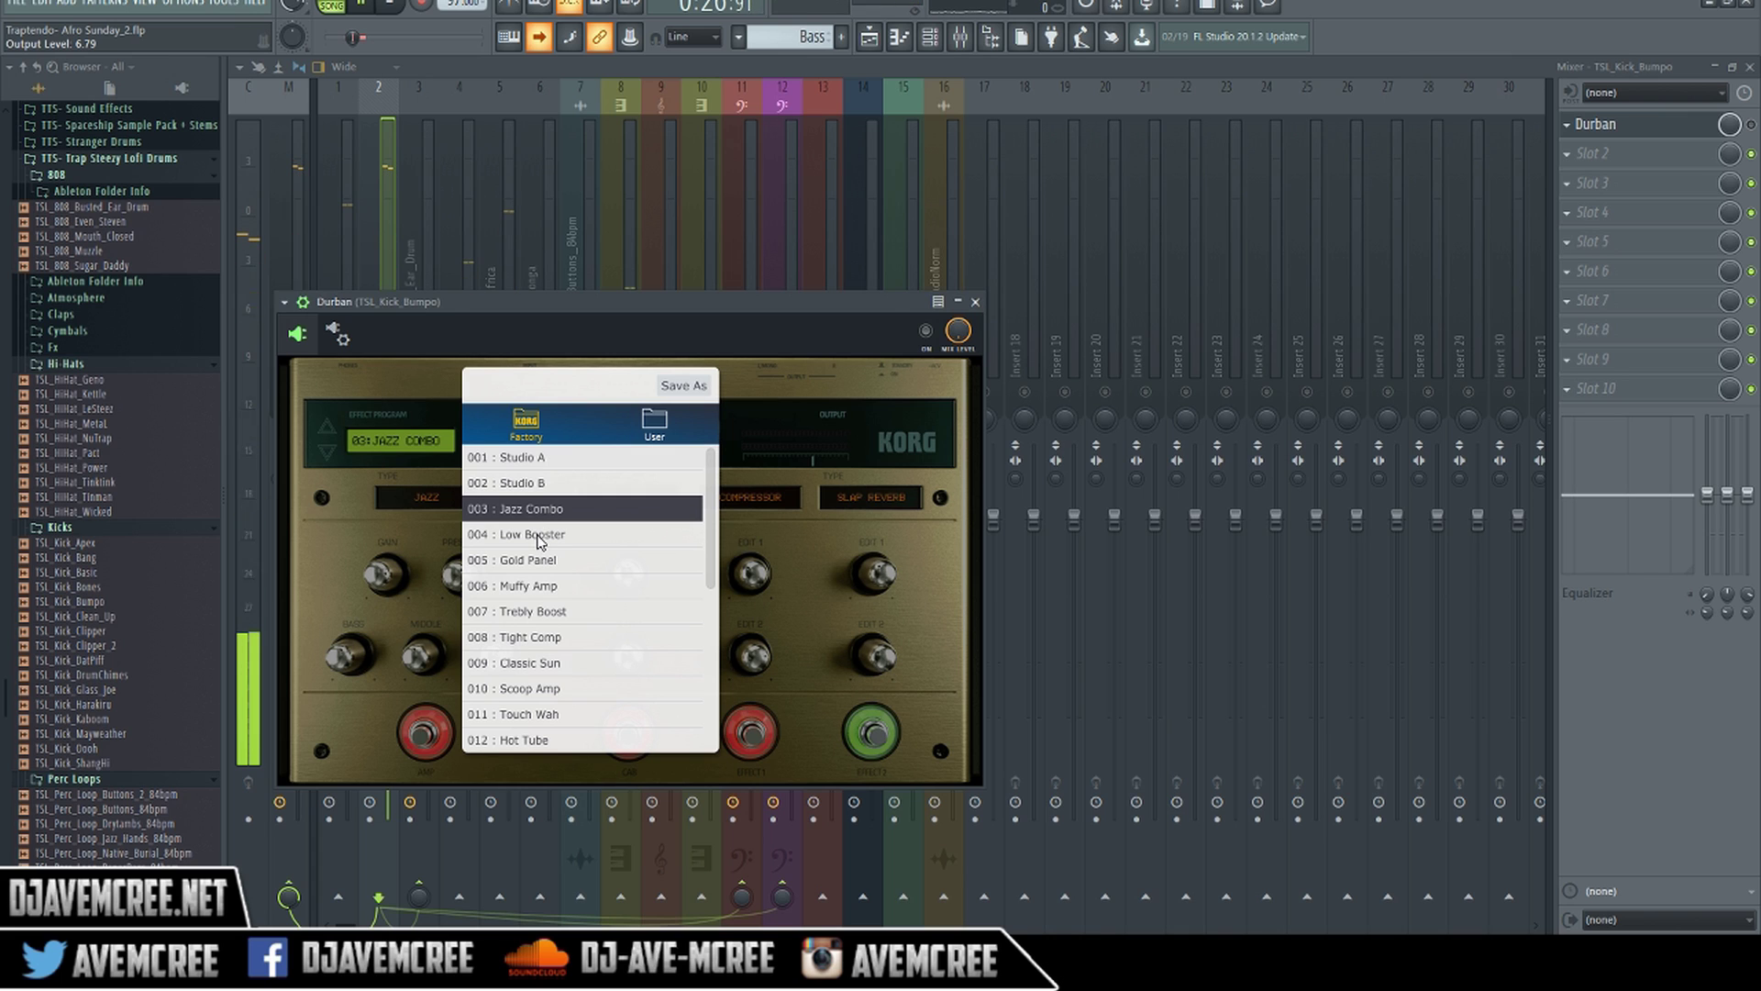
pyautogui.click(285, 305)
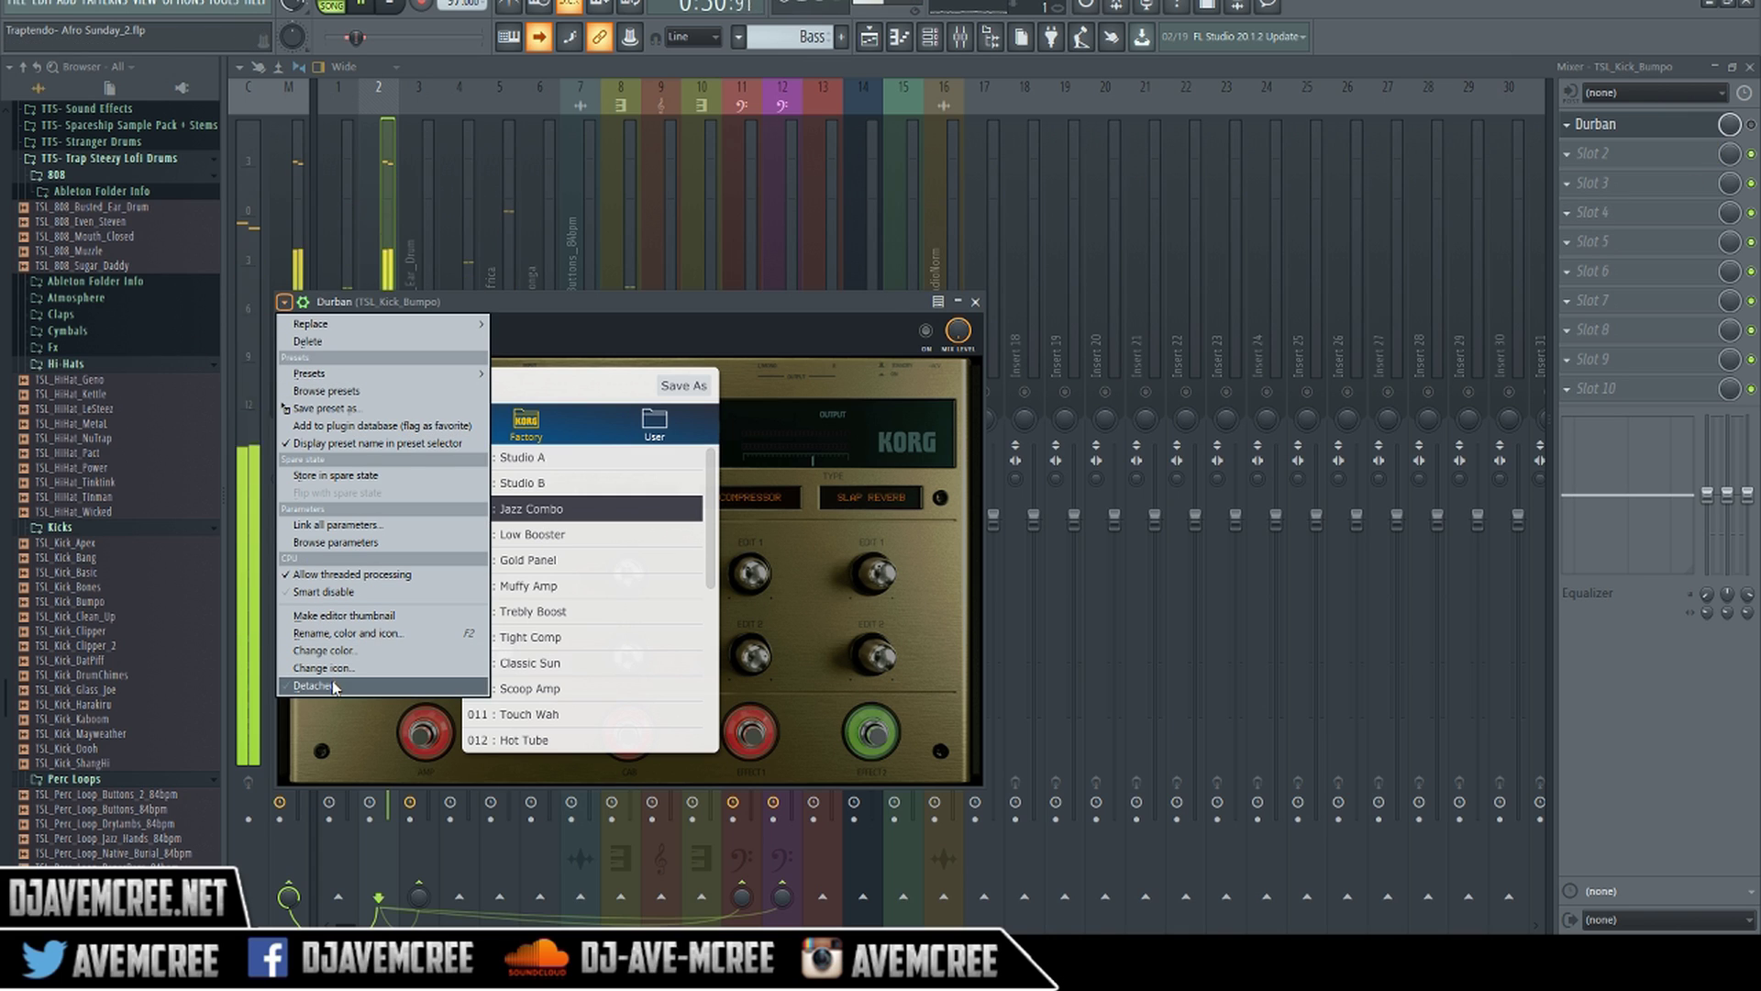
pyautogui.click(739, 577)
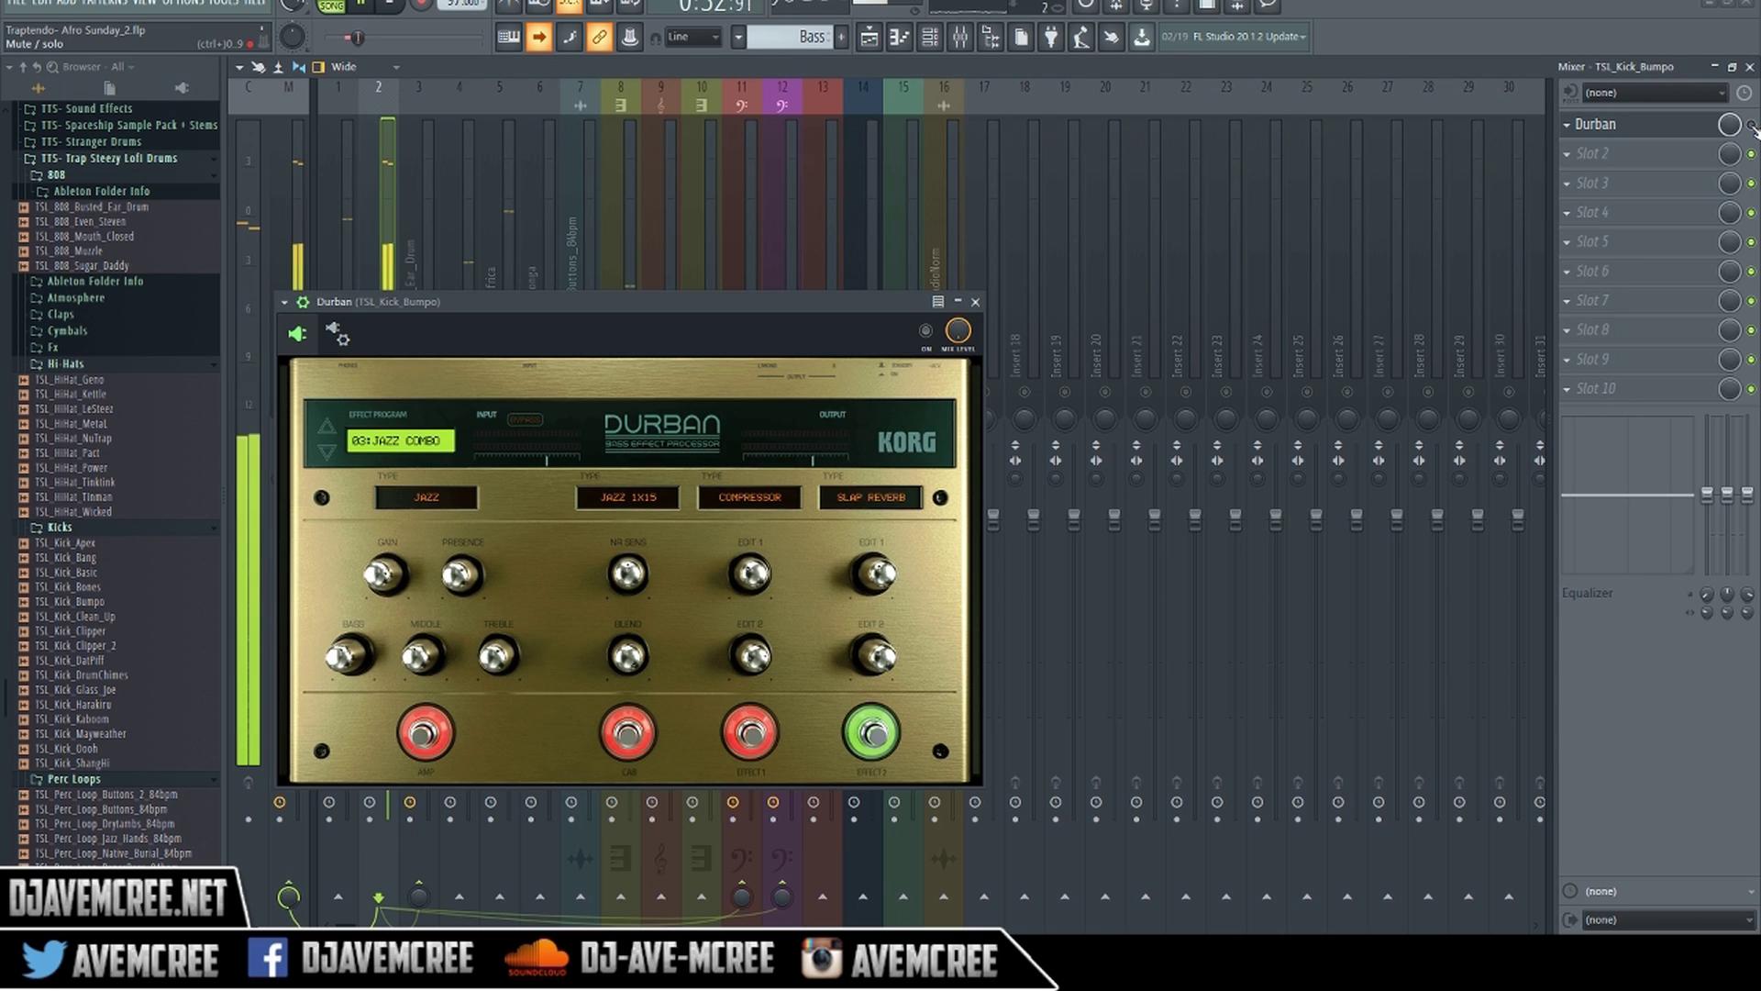
# Step: With Durban enabled on the kick track, step through its presets Low Booster, Gold Panel, Muffy Amp and Trebly Boost to Tight Comp
pyautogui.click(327, 454)
pyautogui.click(328, 455)
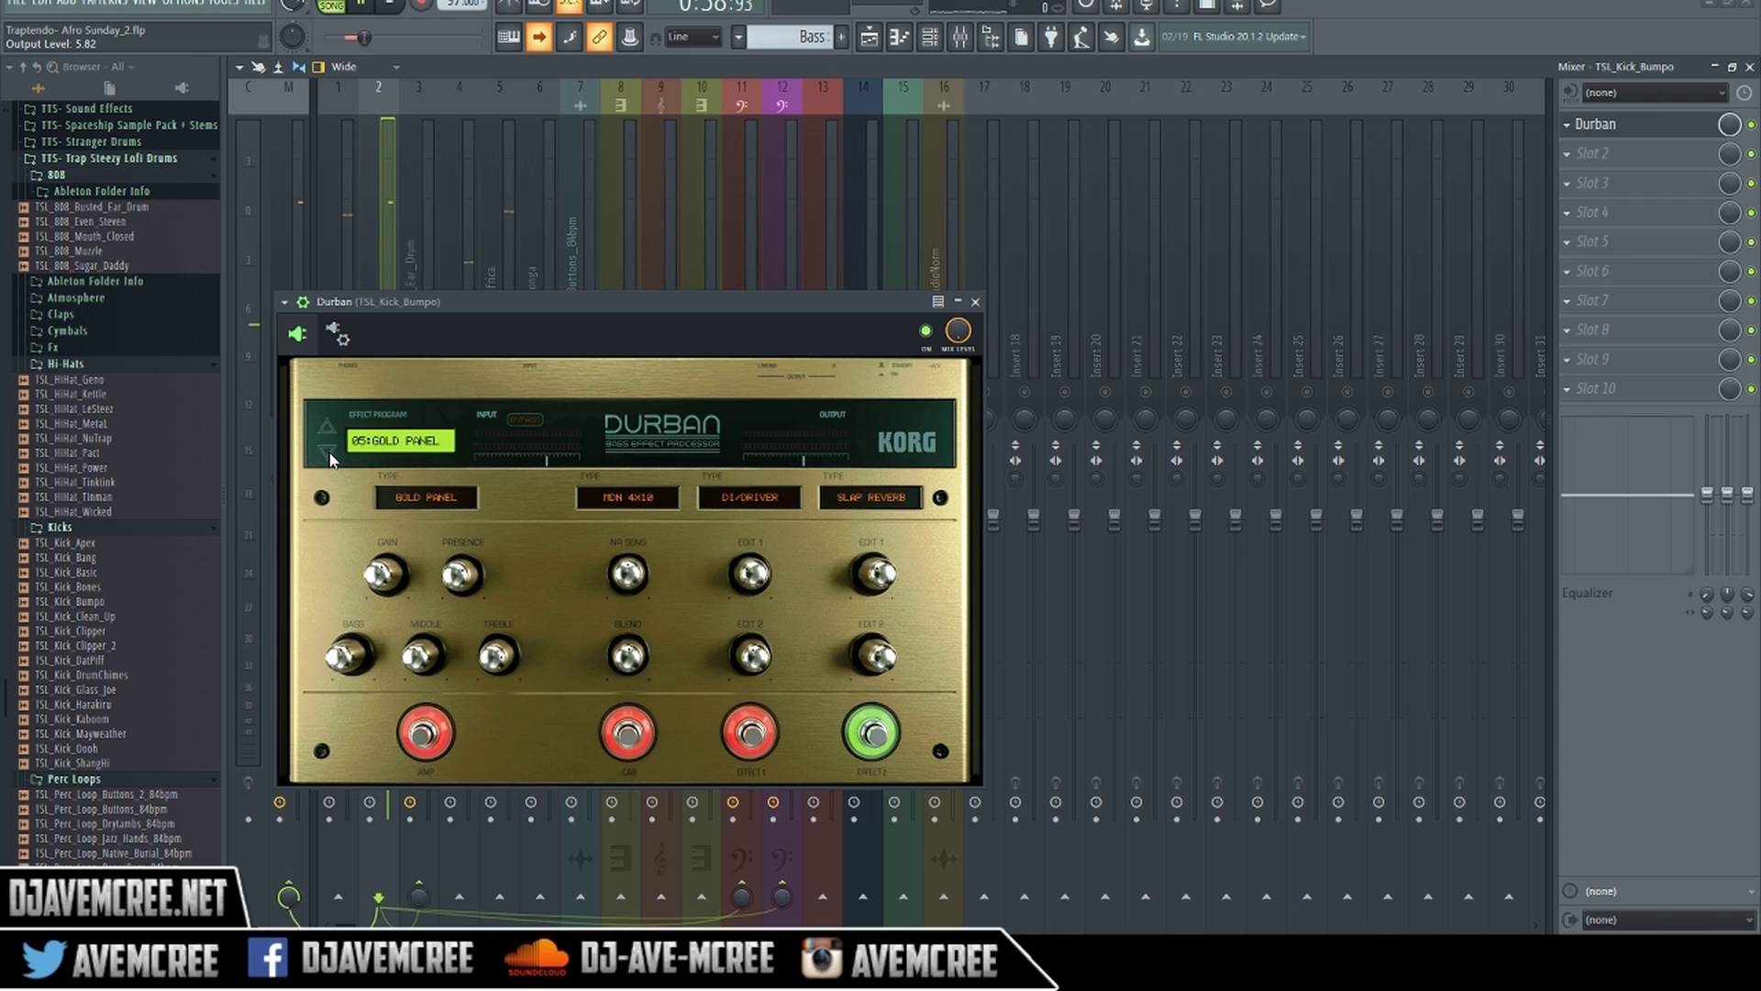
pyautogui.click(330, 455)
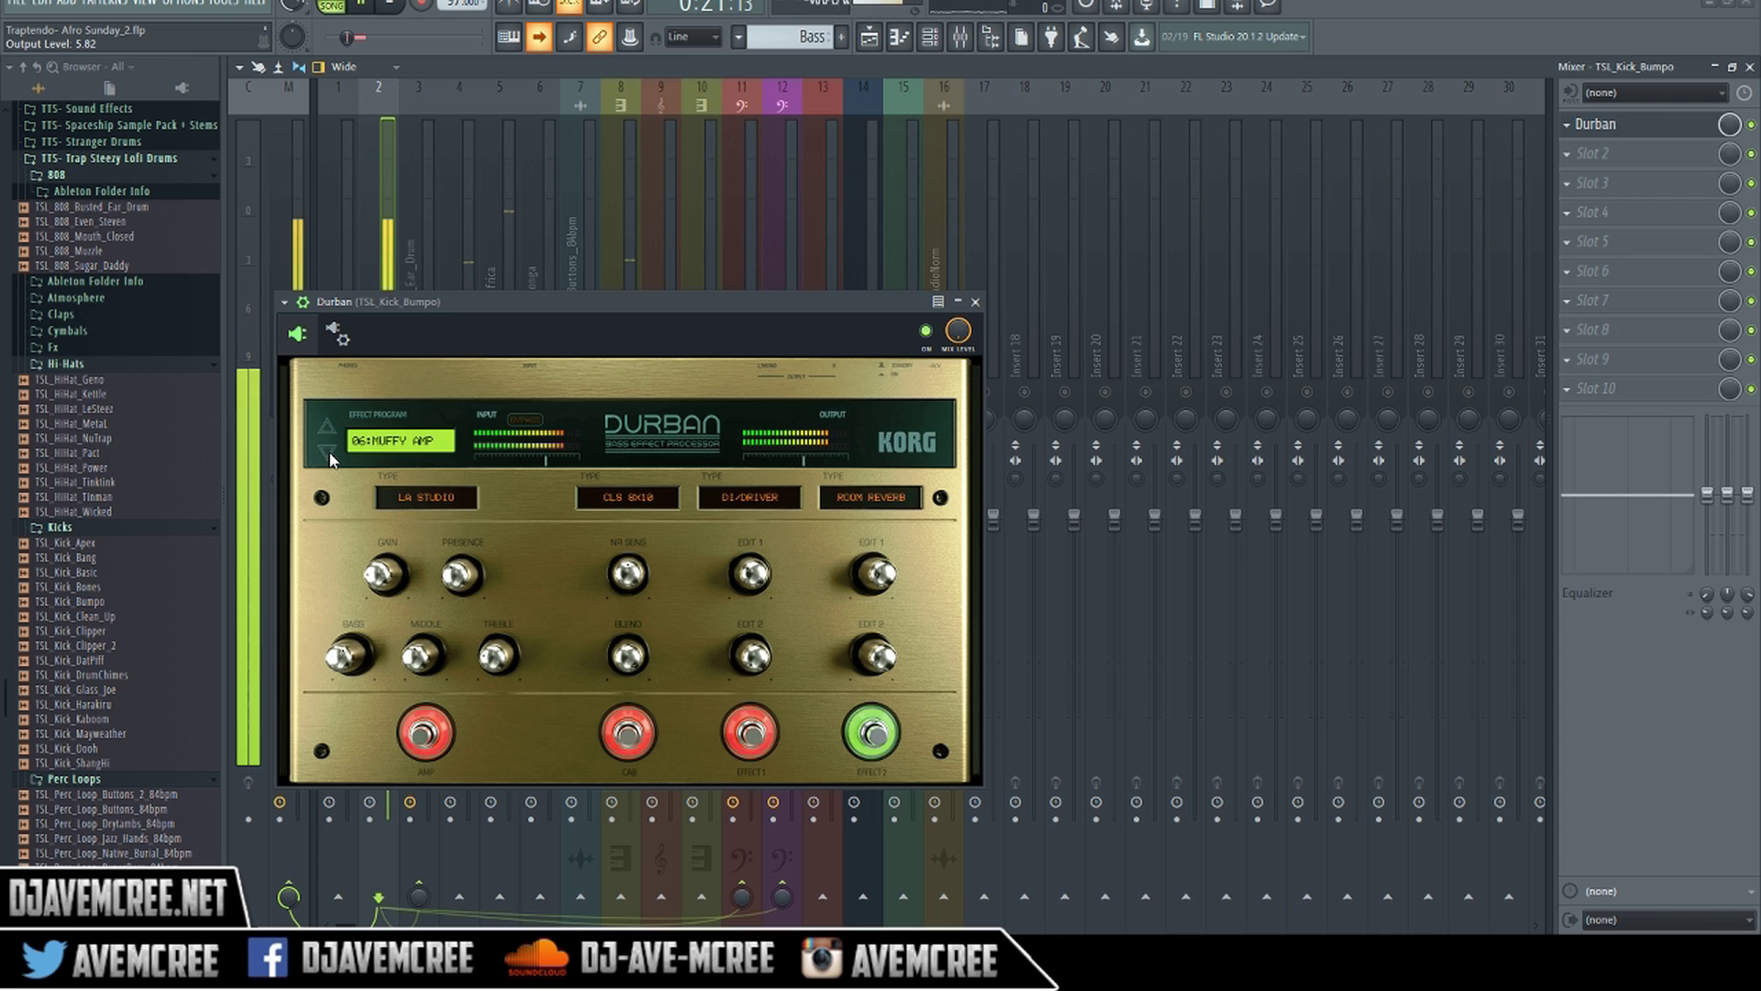
pyautogui.click(330, 456)
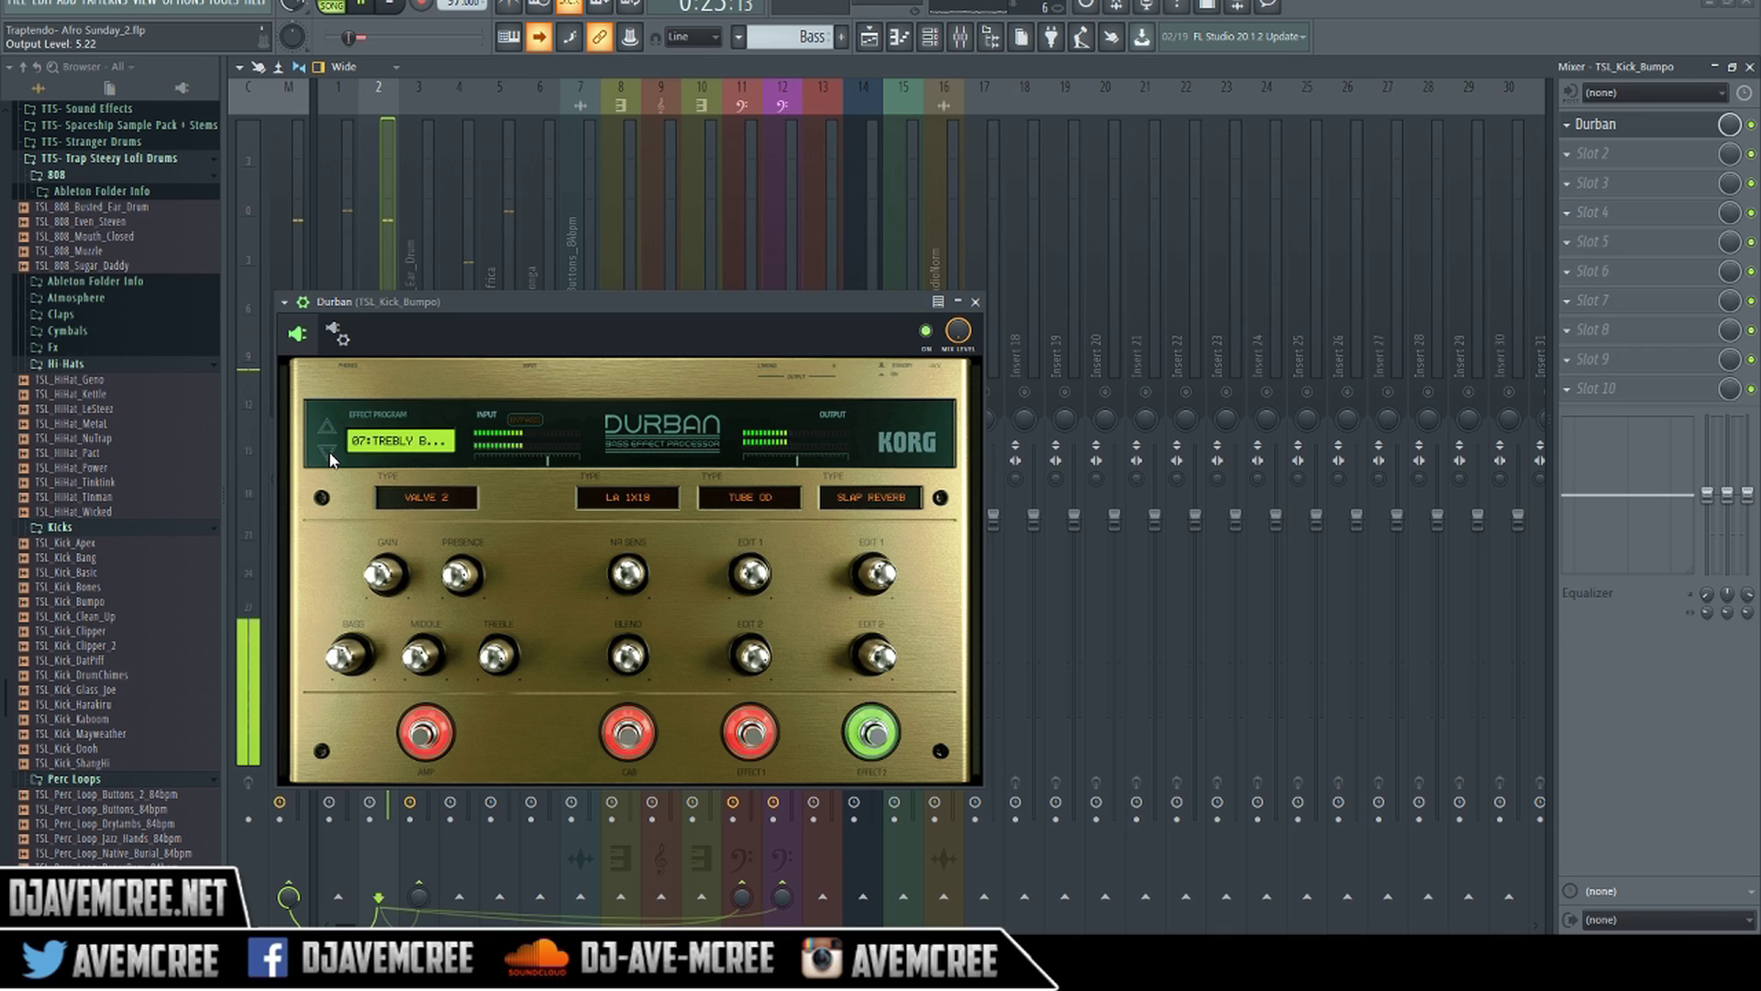
pyautogui.click(329, 455)
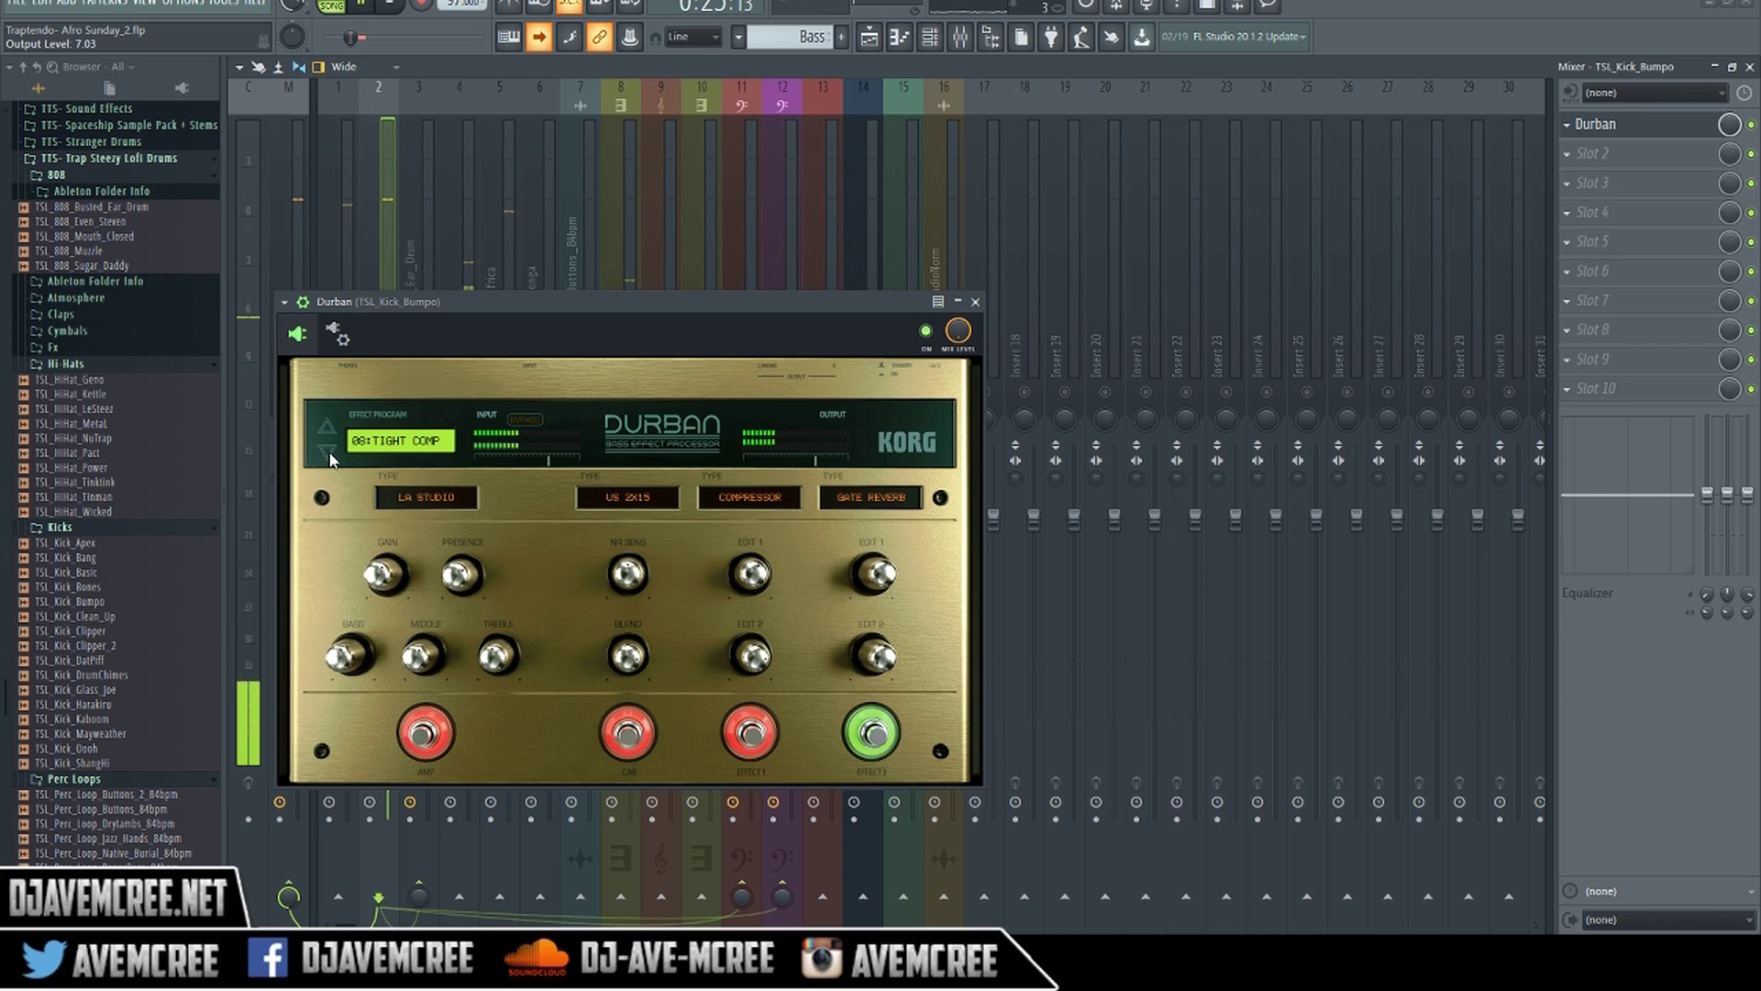
# Step: Advance the kick track's Durban effect to the Scoop Amp preset and switch Durban off for comparison
pyautogui.click(329, 456)
pyautogui.click(329, 456)
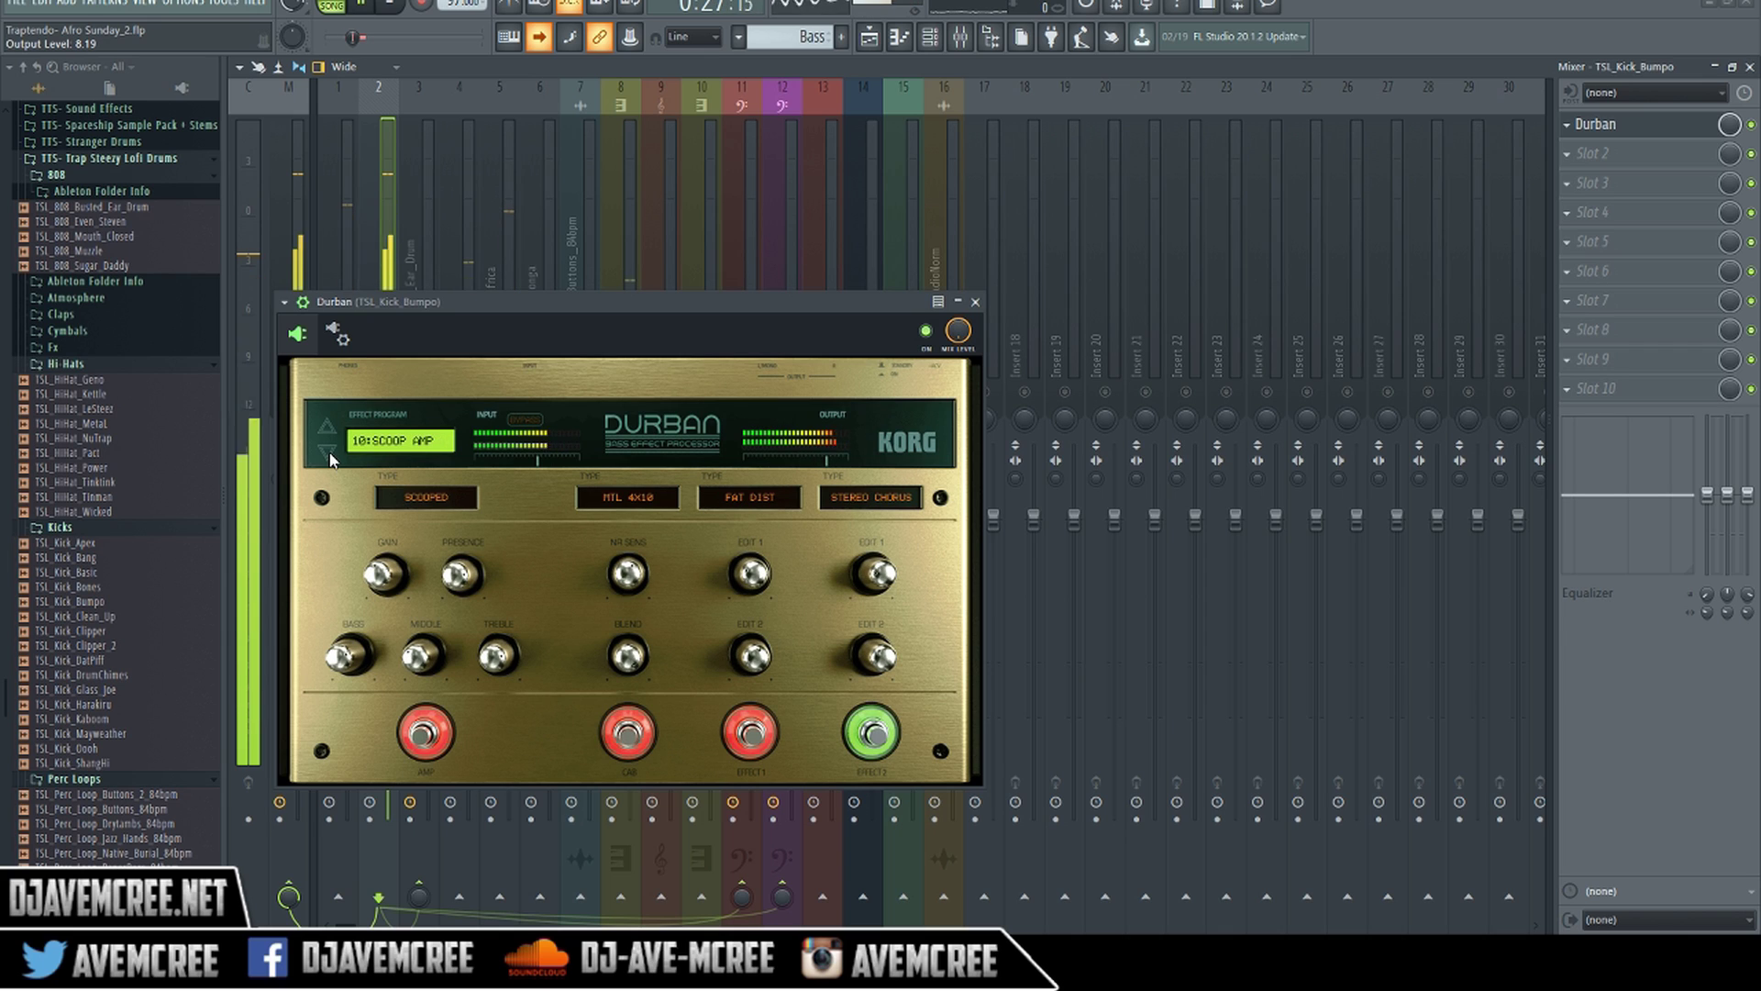
pyautogui.click(1752, 126)
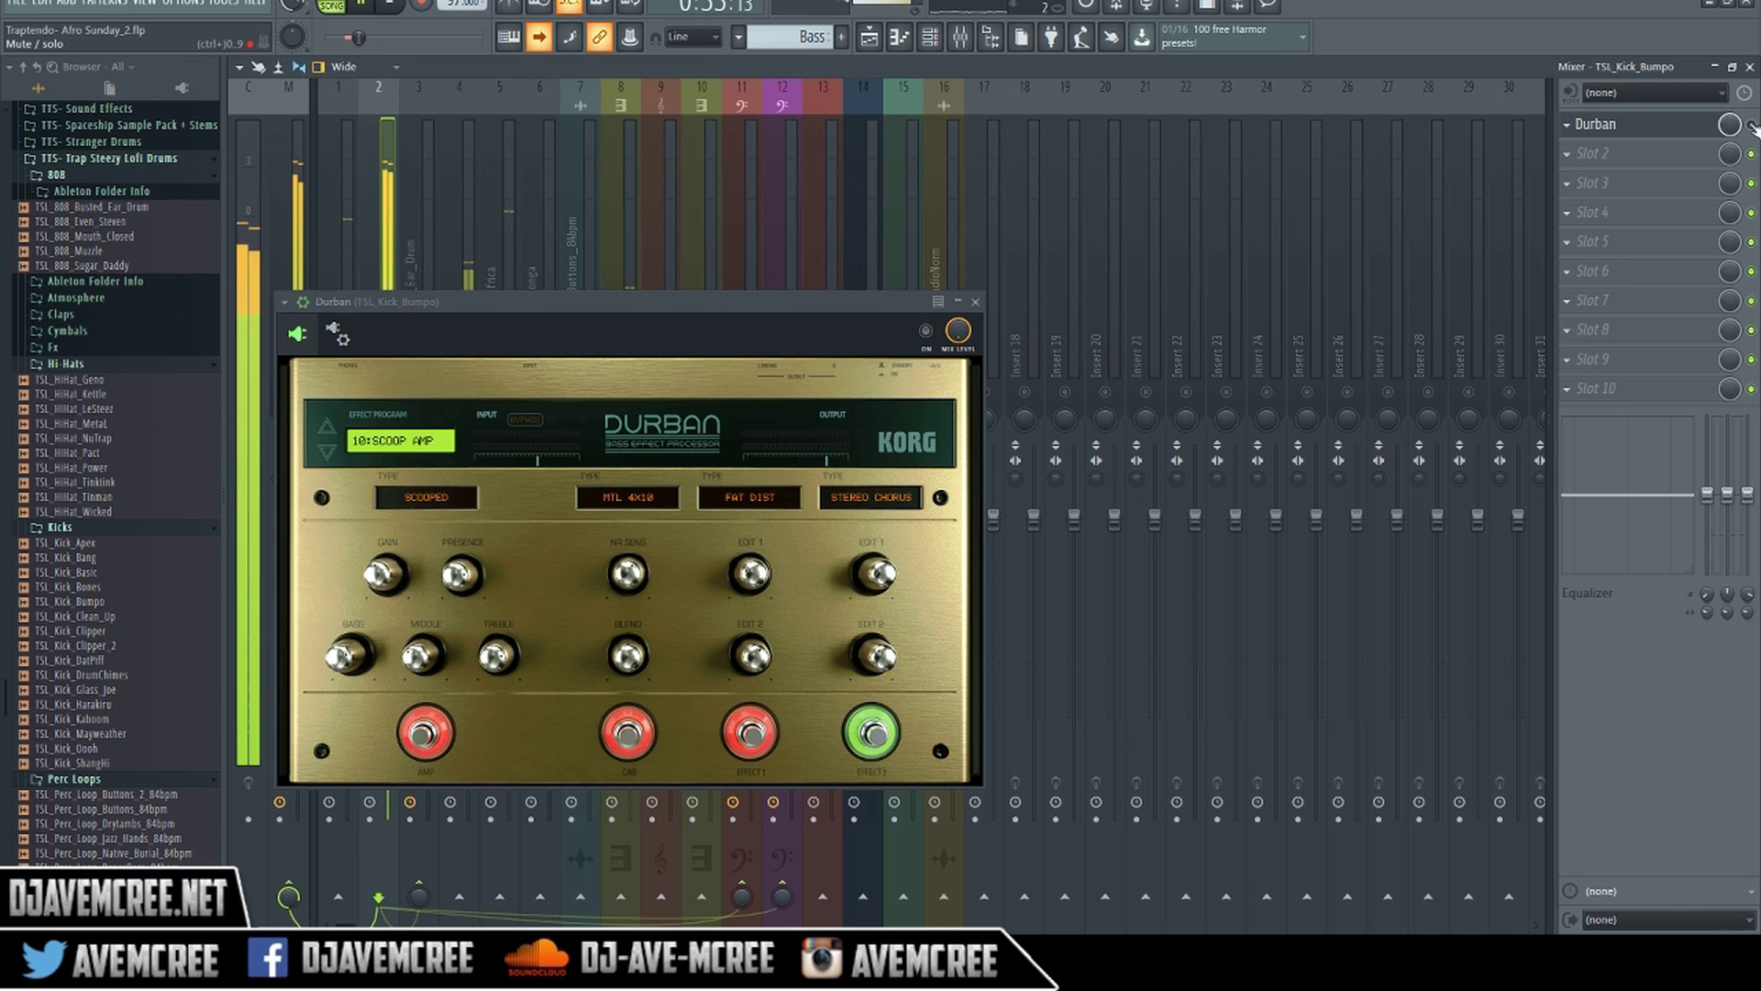
# Step: Load Rosario into the kick track's second effect slot, place its window beside Durban and show the slot's options
pyautogui.click(1566, 153)
pyautogui.moveTo(1578, 178)
pyautogui.moveTo(1318, 148)
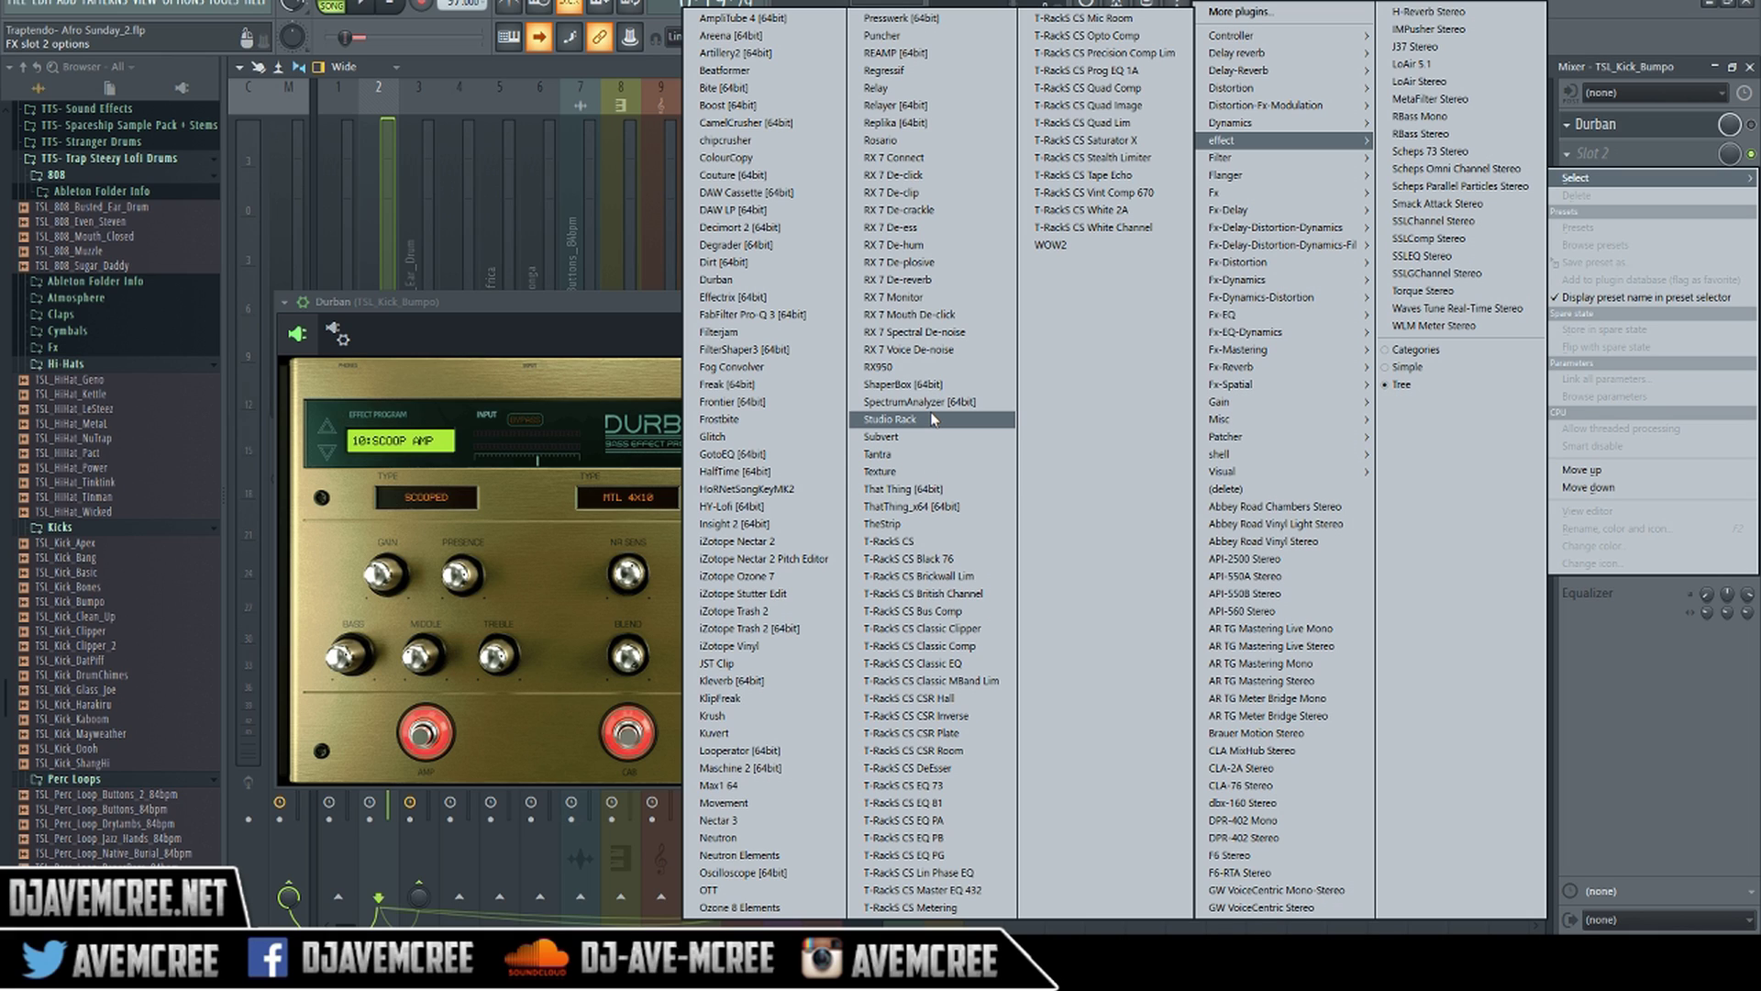
pyautogui.click(895, 141)
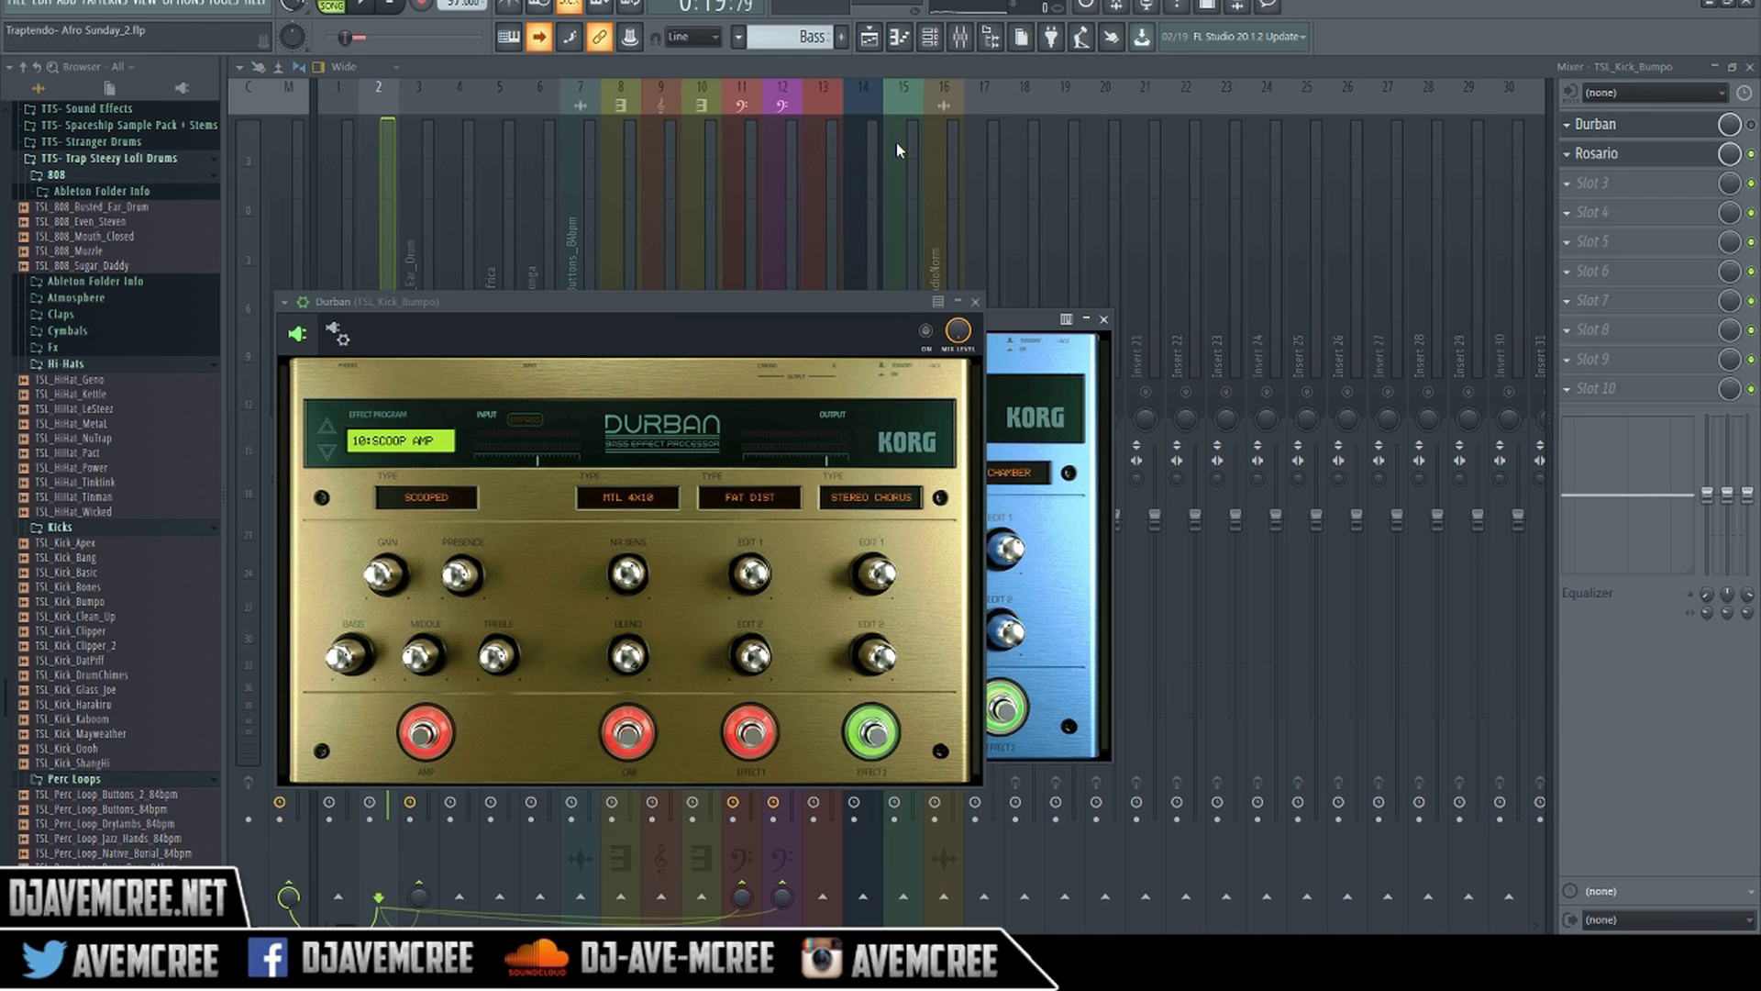
pyautogui.moveTo(1015, 323); pyautogui.dragTo(1593, 297)
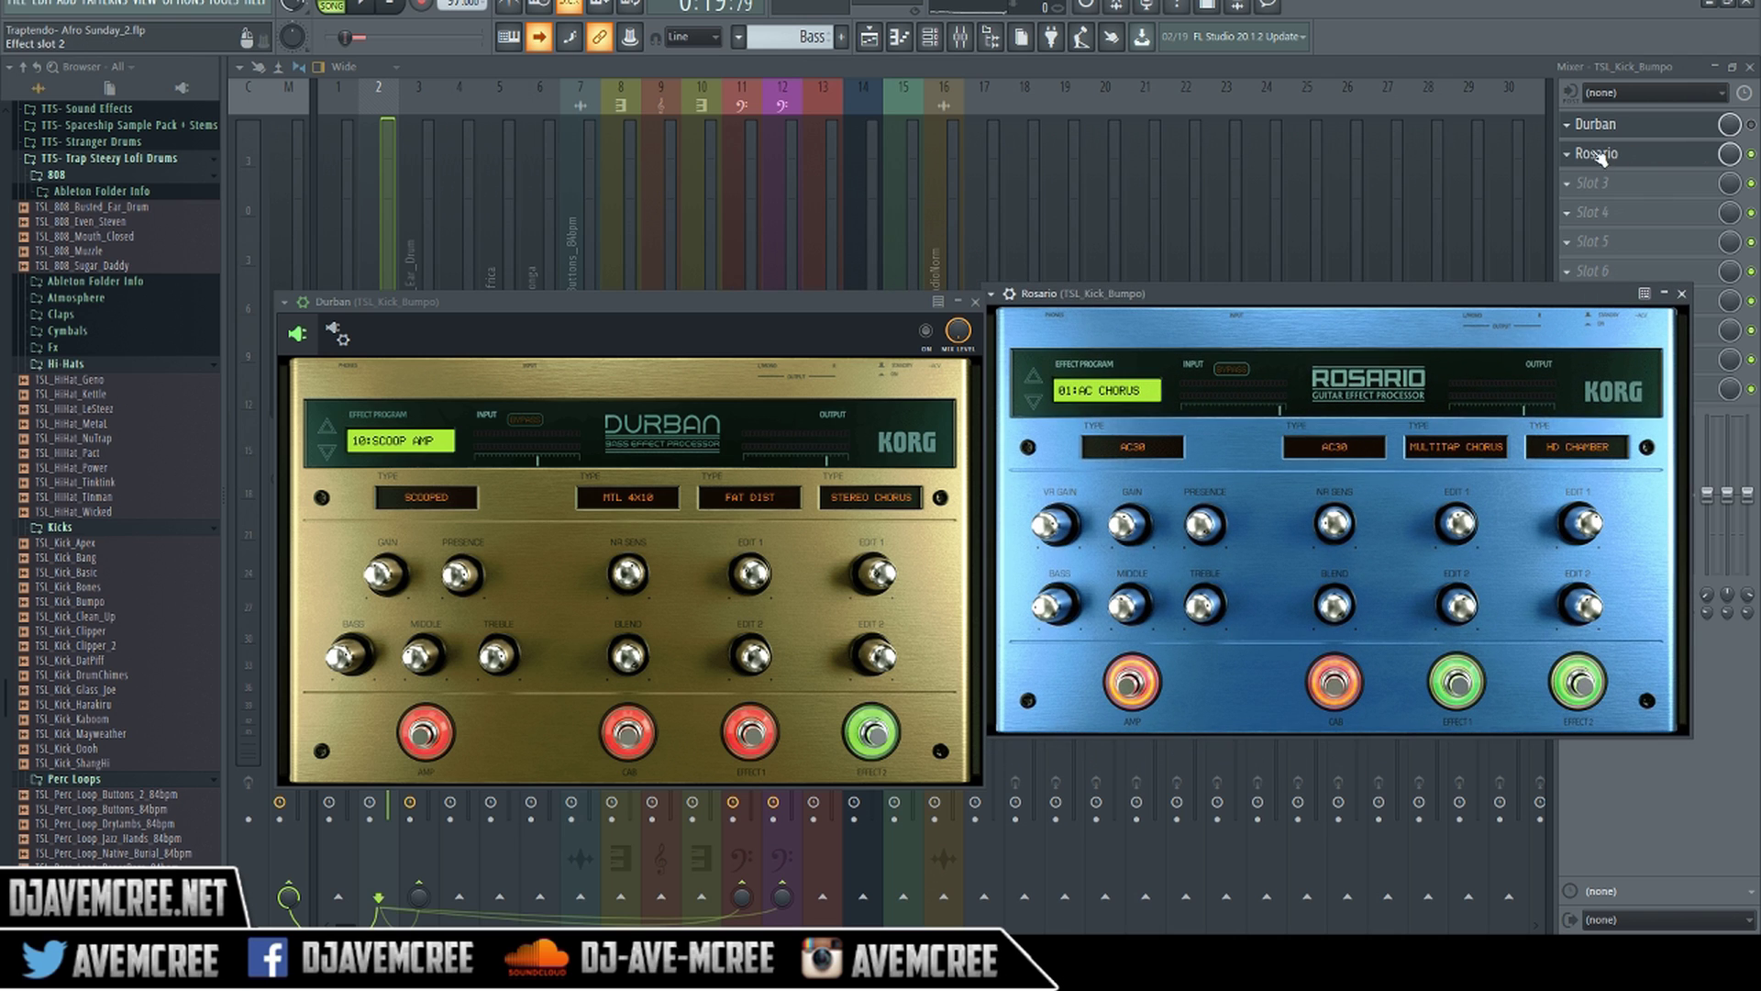
pyautogui.click(1566, 155)
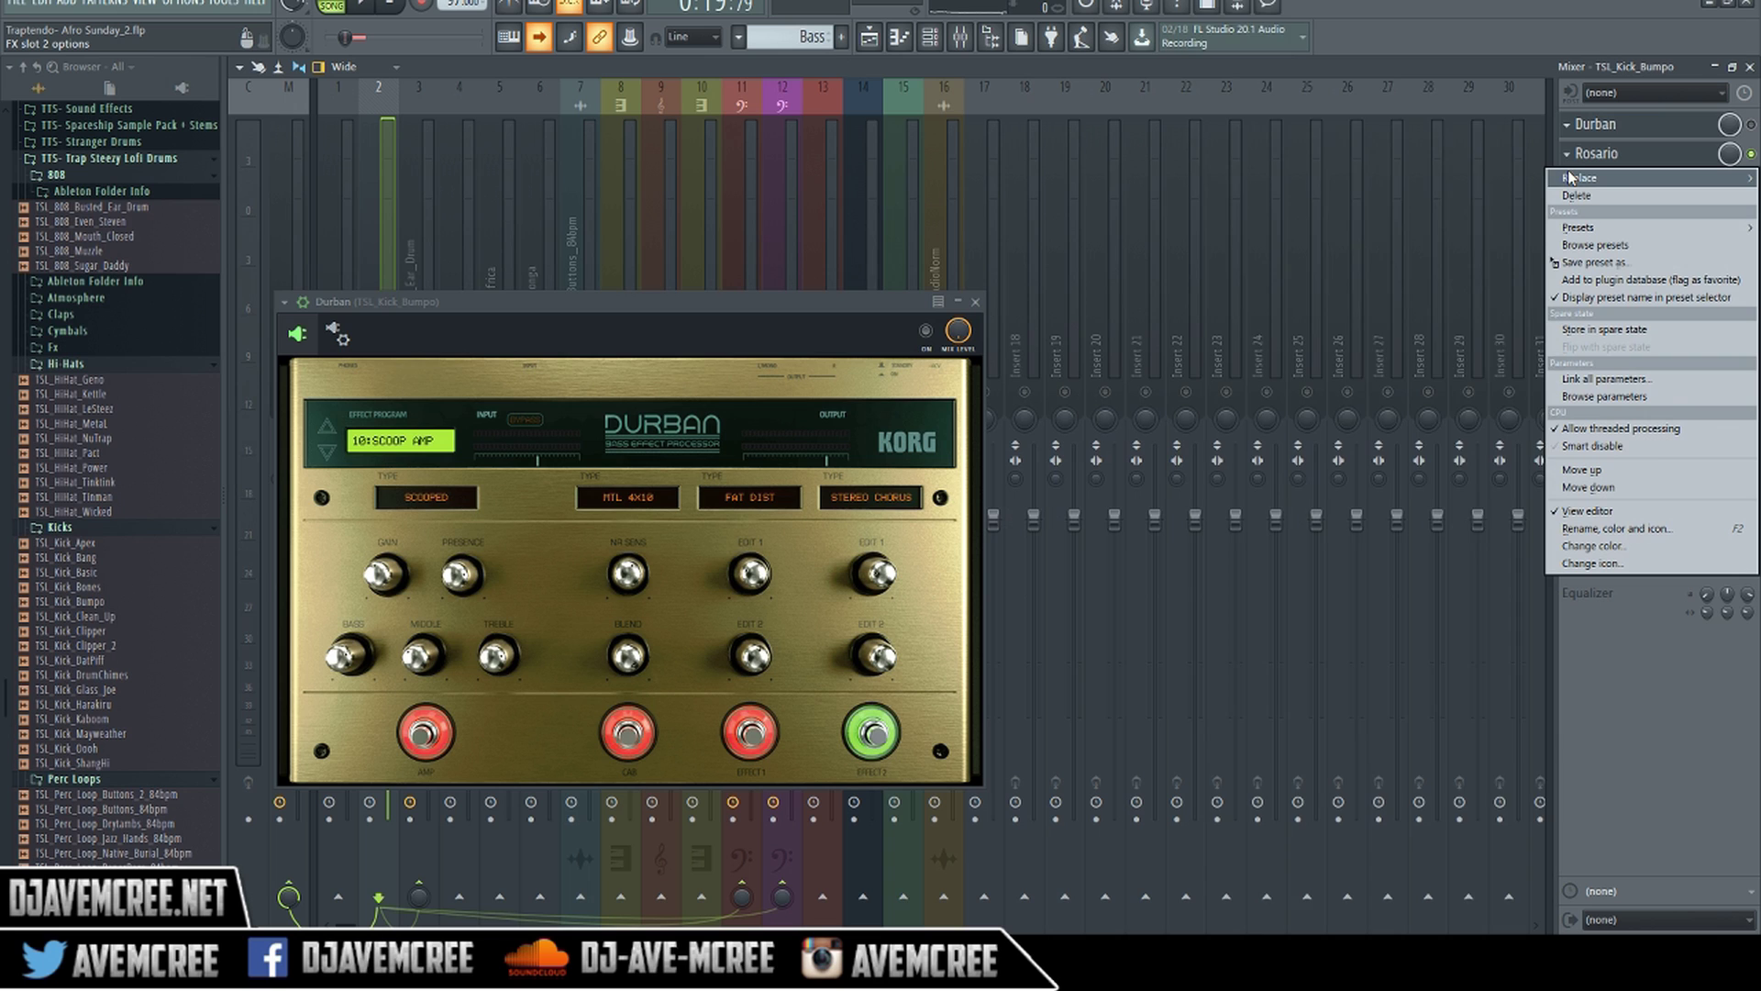
pyautogui.moveTo(1572, 178)
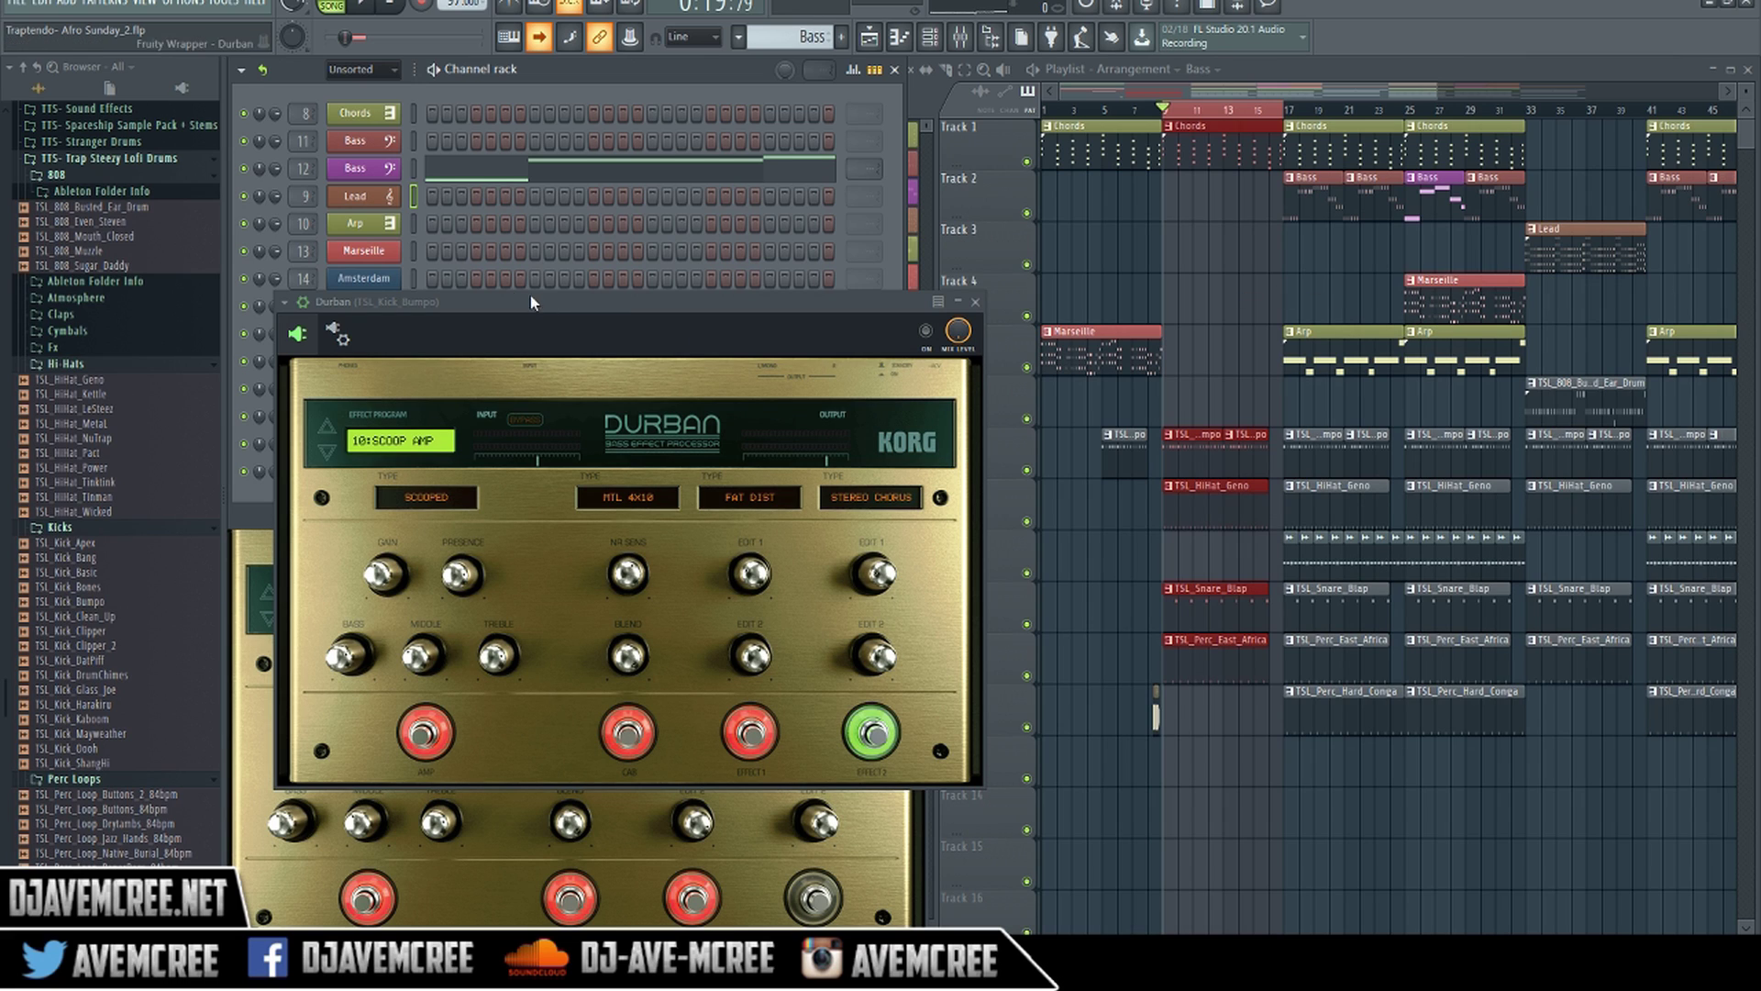
# Step: Open the Marseille synth channel and audition its programs SG Piano, Toy Piano, Elec Piano 1 and Rave Lead
pyautogui.click(389, 261)
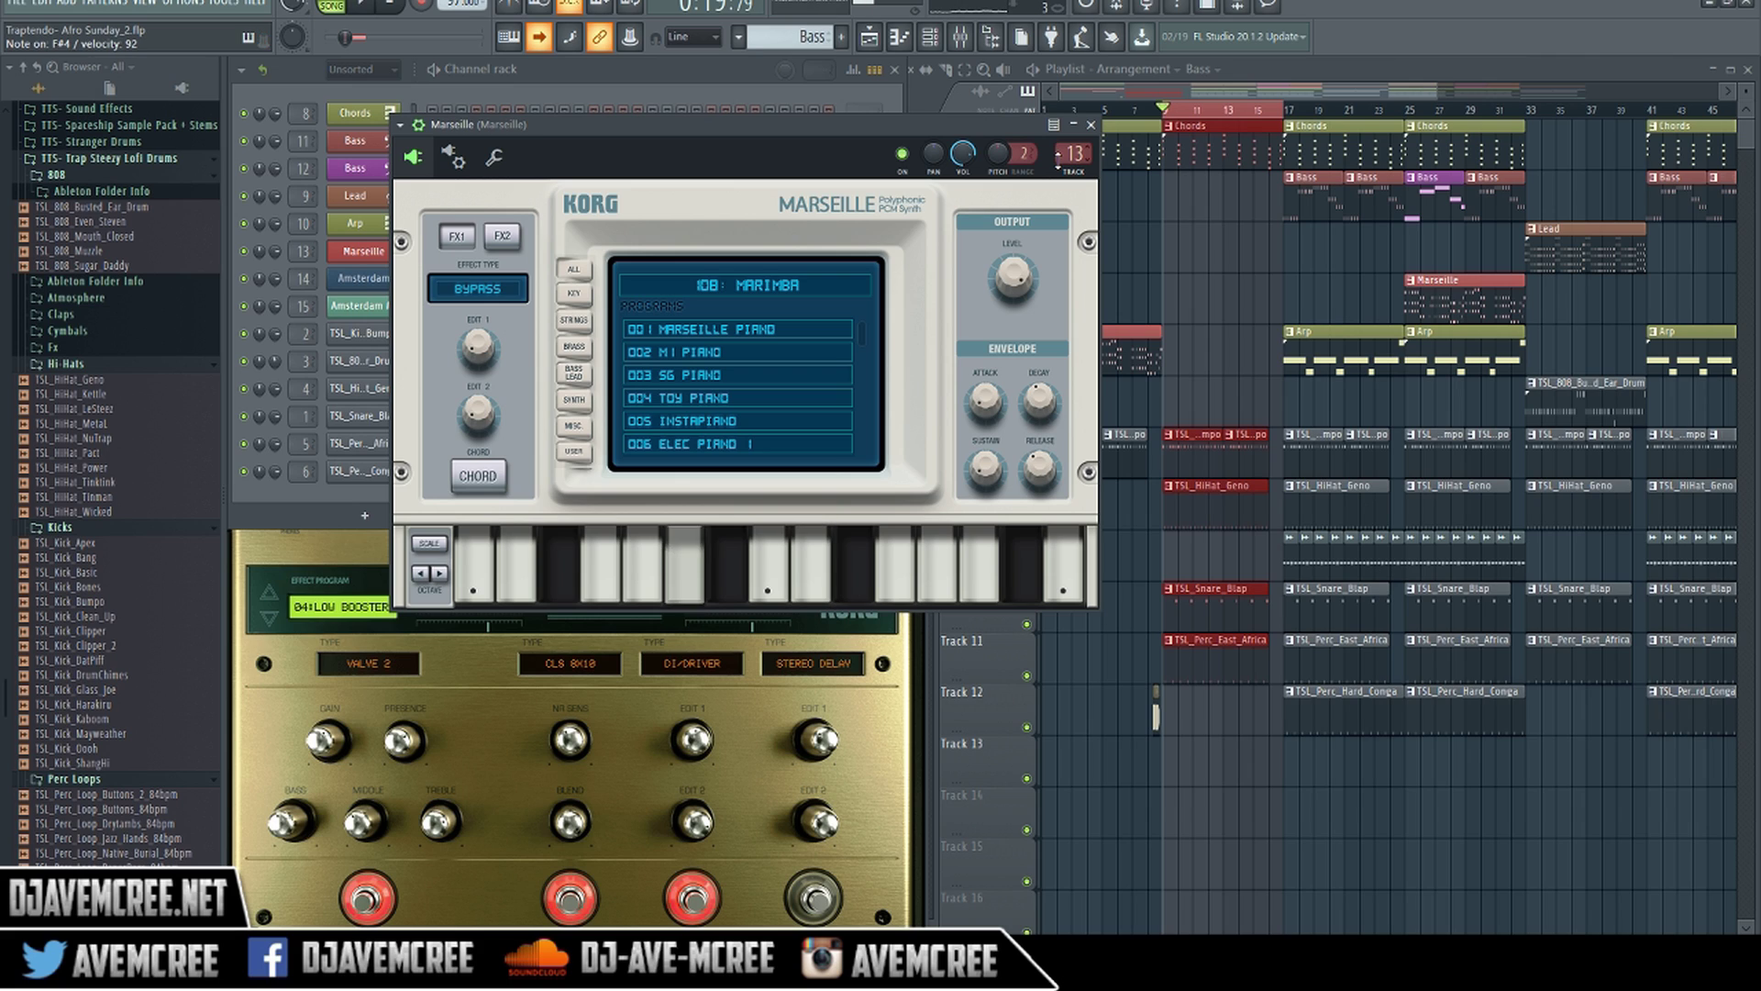
pyautogui.click(745, 367)
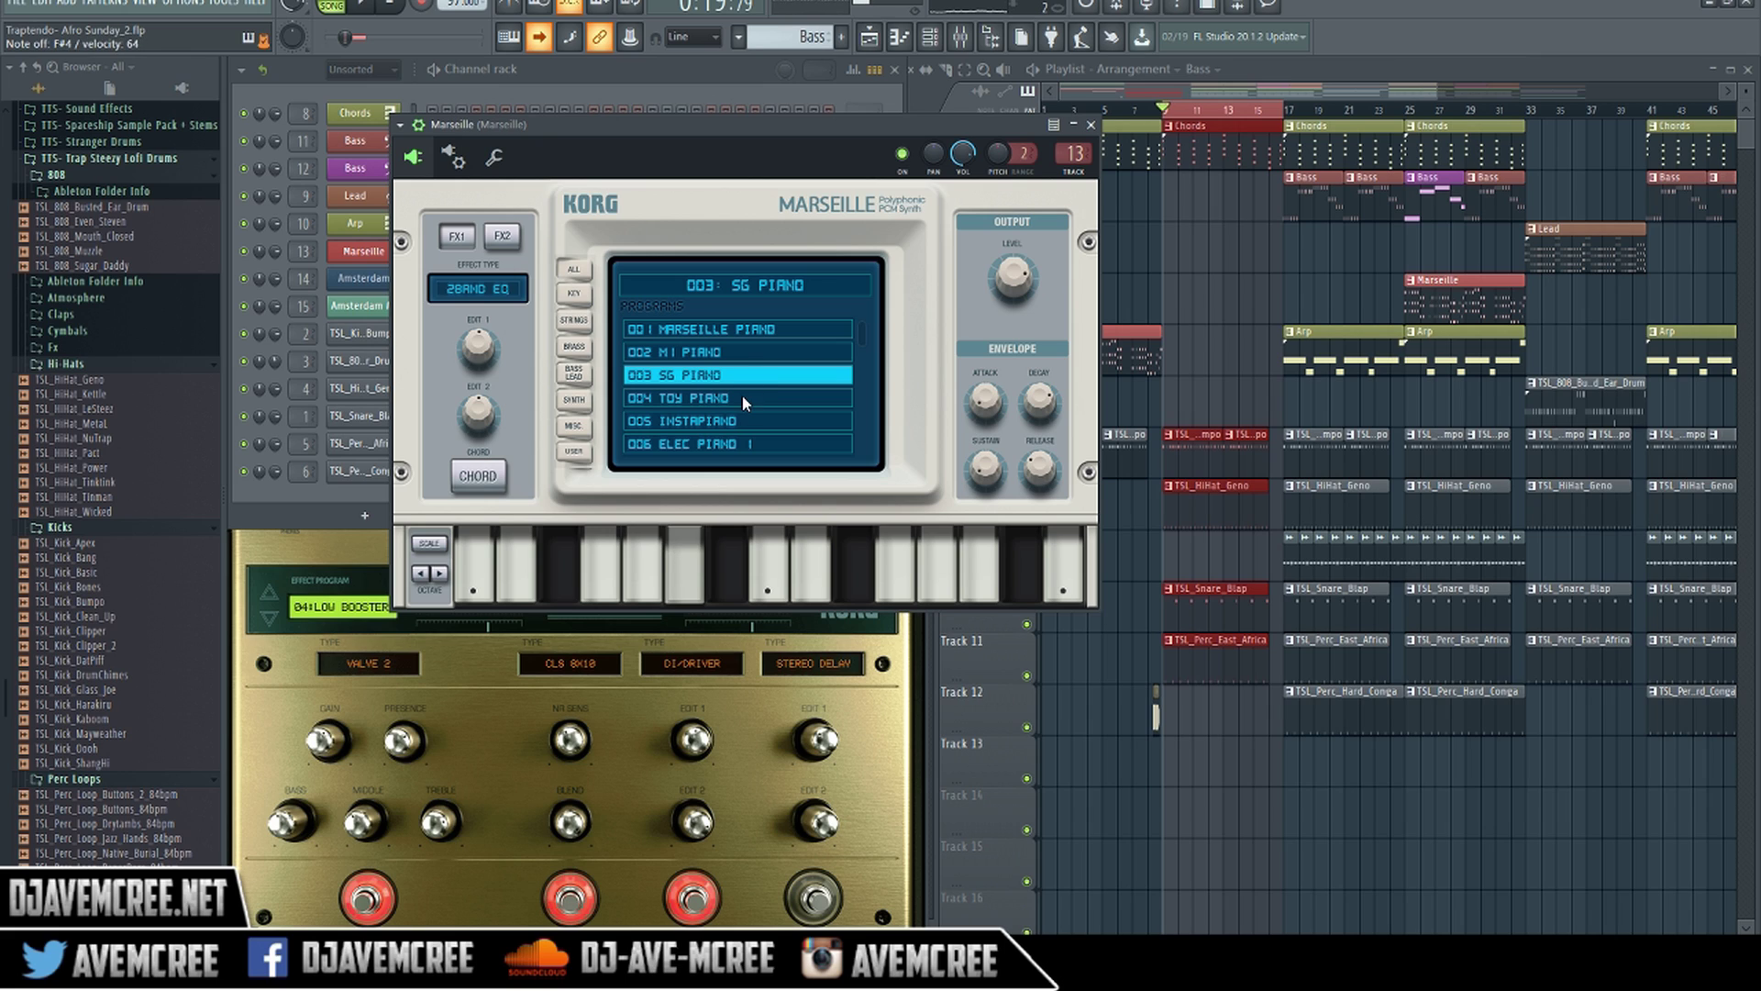
pyautogui.click(741, 397)
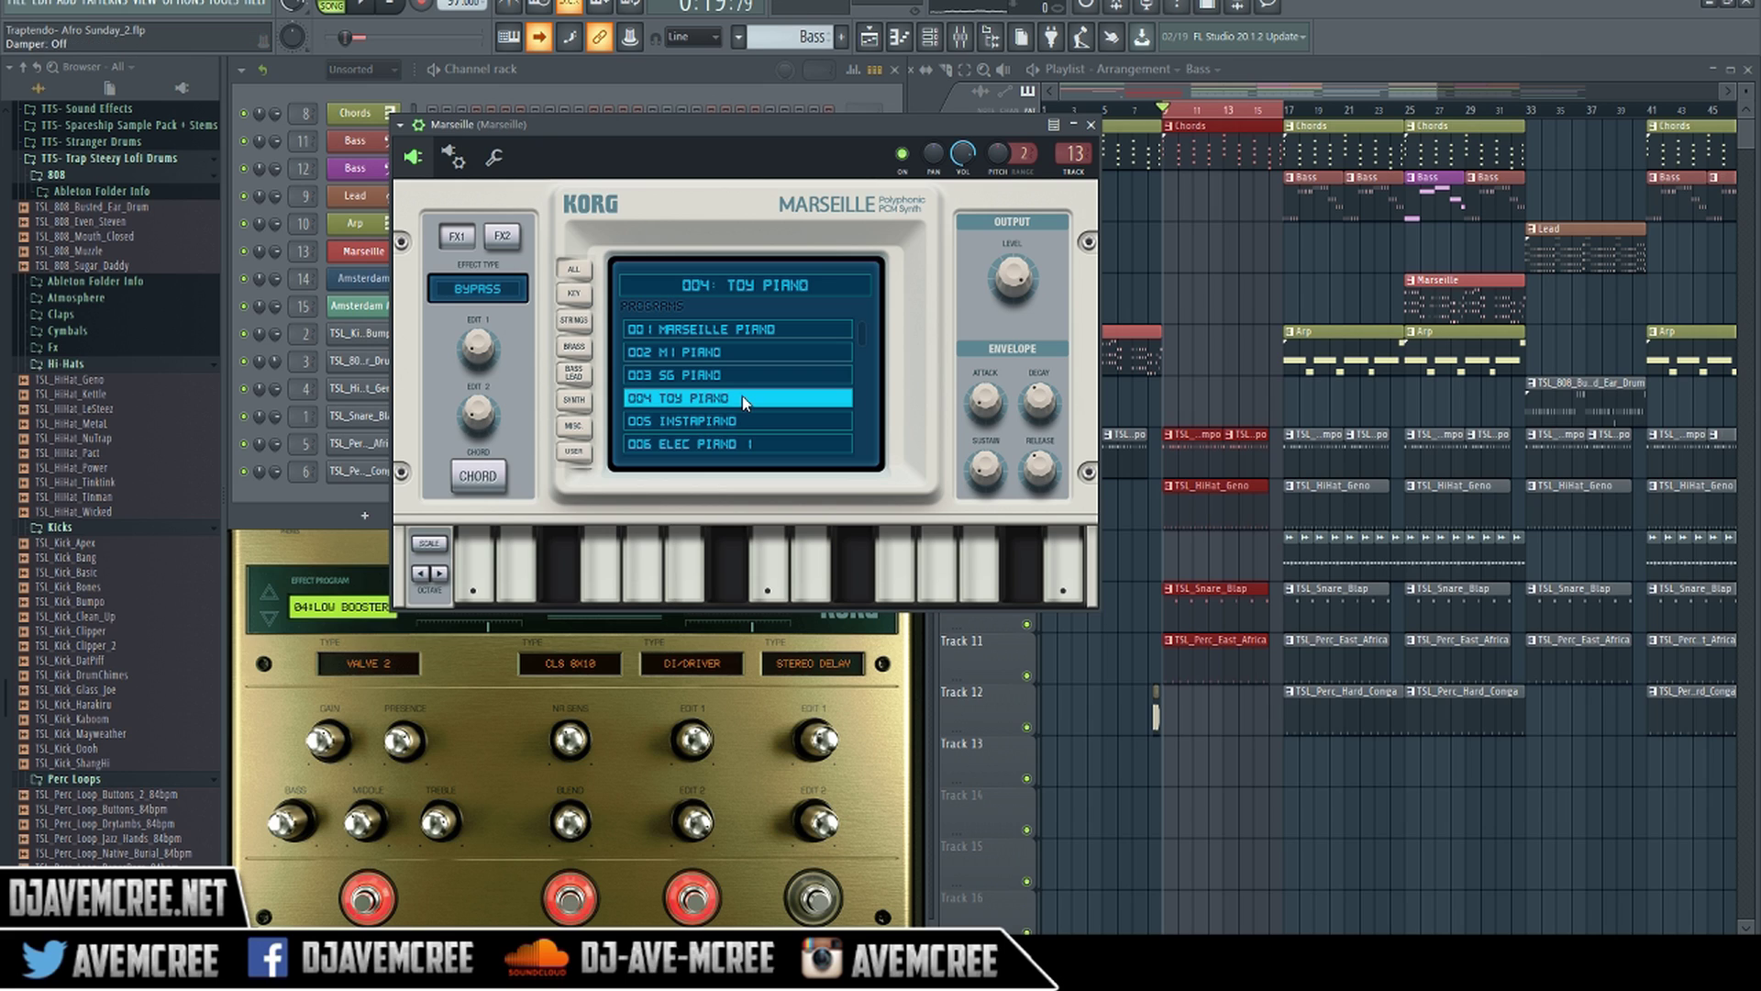
pyautogui.click(737, 443)
pyautogui.scroll(-10, 866, 331)
pyautogui.click(728, 330)
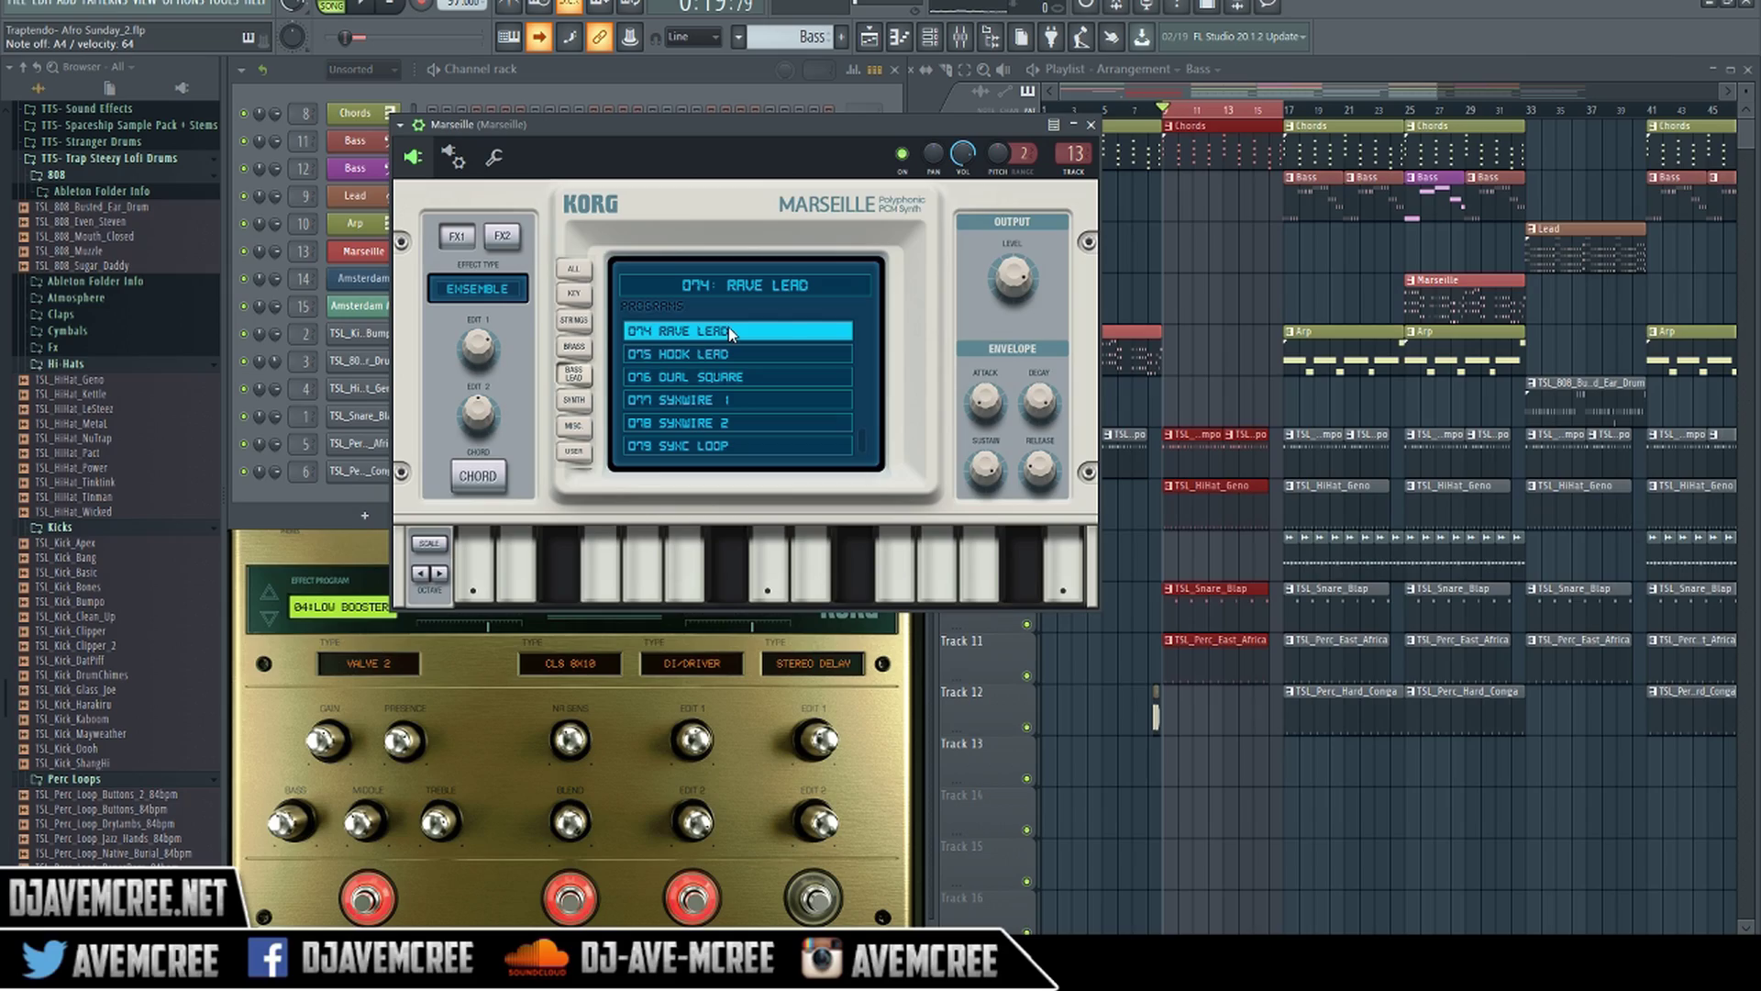